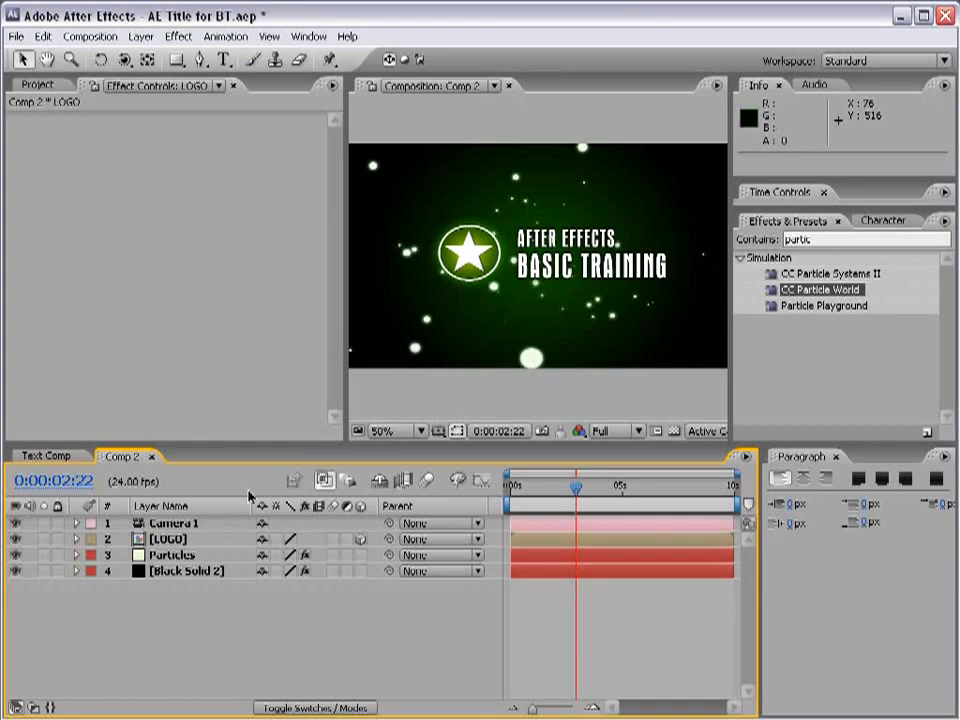
- Try orbiting Camera 1 around the title, undo the move and return to the Selection tool
click(123, 60)
drag(500, 208, 606, 228)
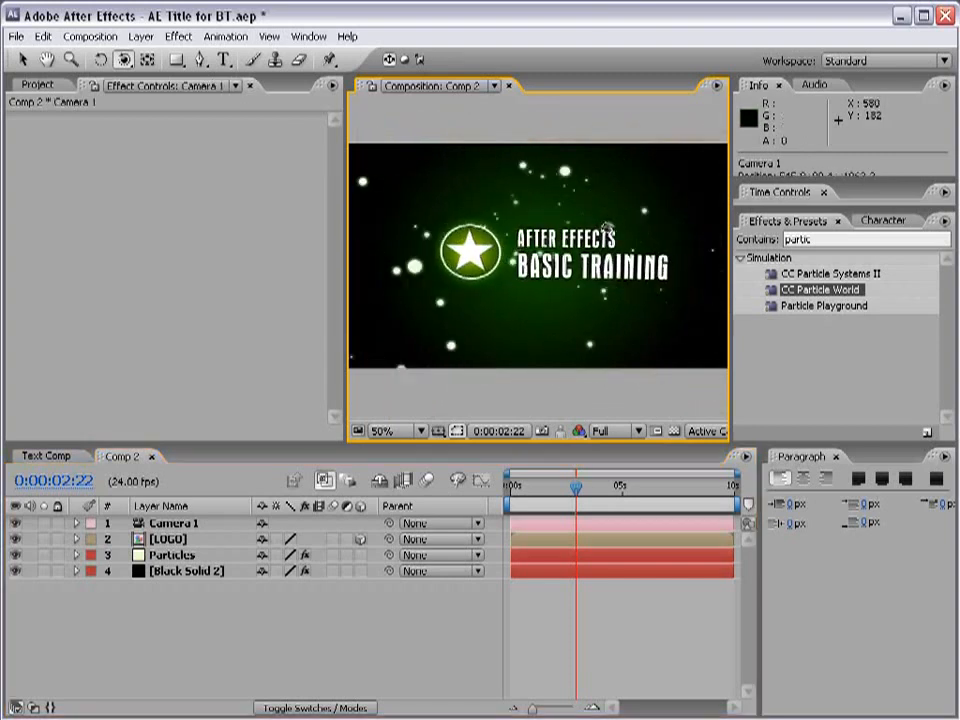
key(ctrl+z)
key(v)
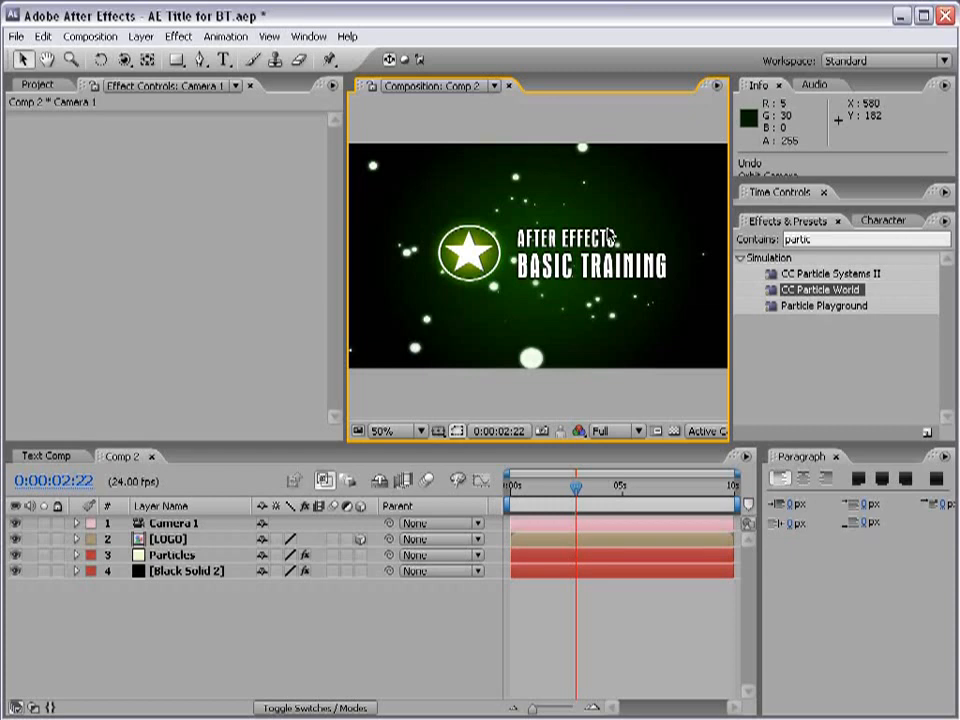
- Save the project and add a null object to Comp 2 as a 3D layer
key(ctrl+s)
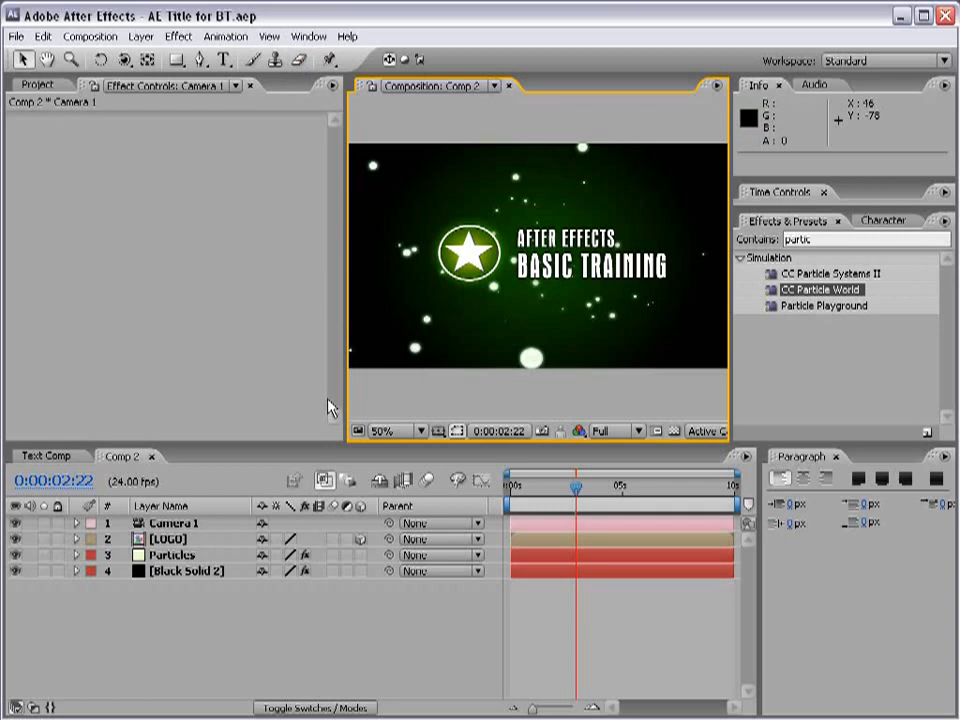
click(144, 37)
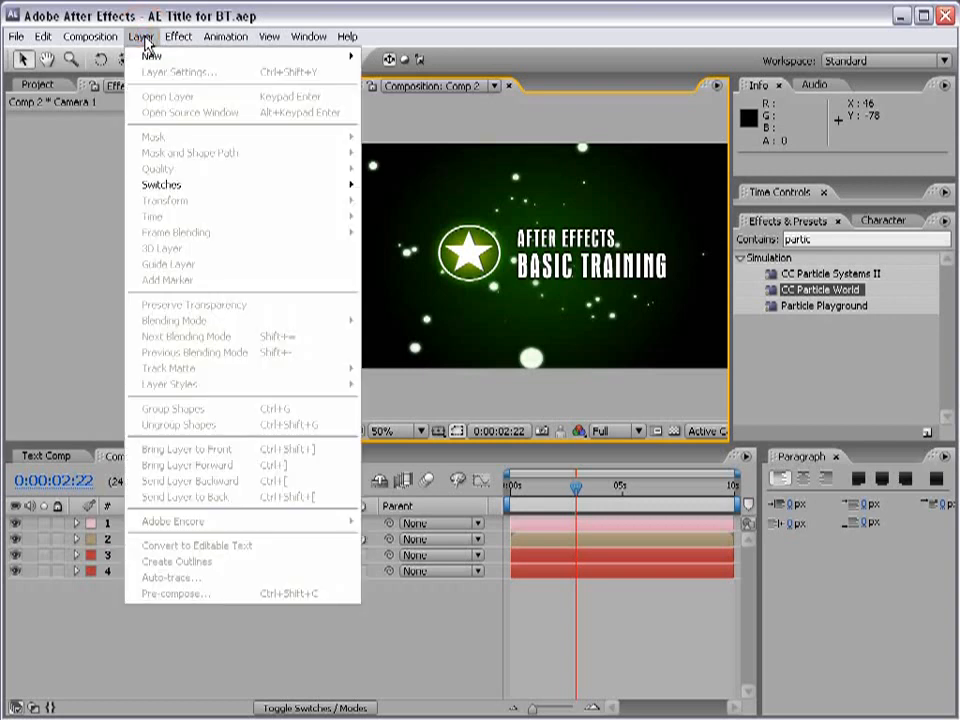
mouse_move(150, 56)
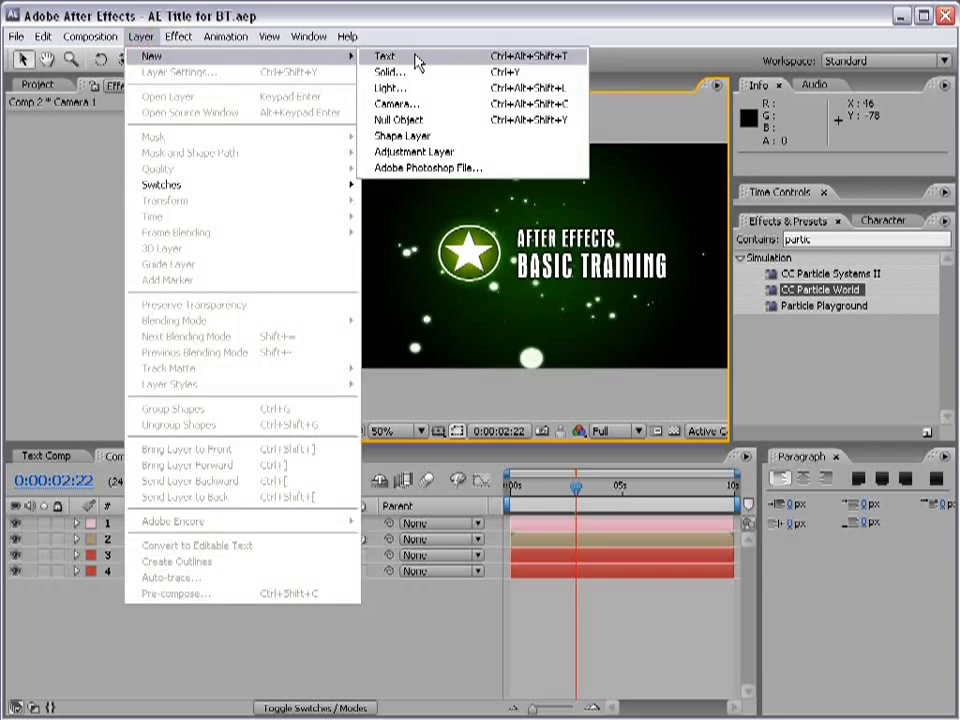
click(451, 129)
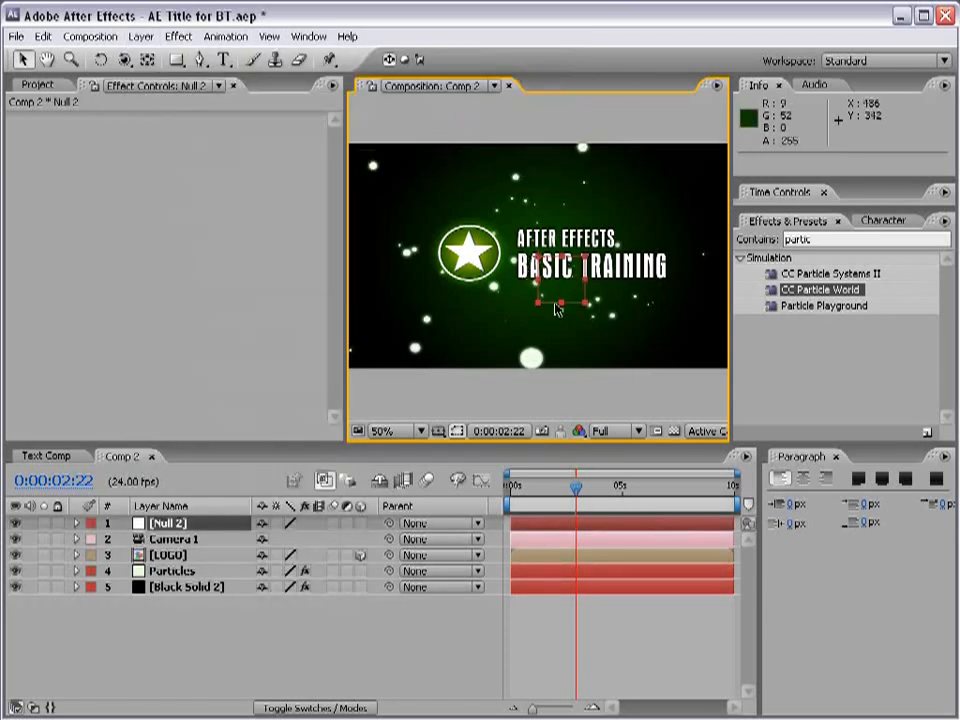
click(178, 517)
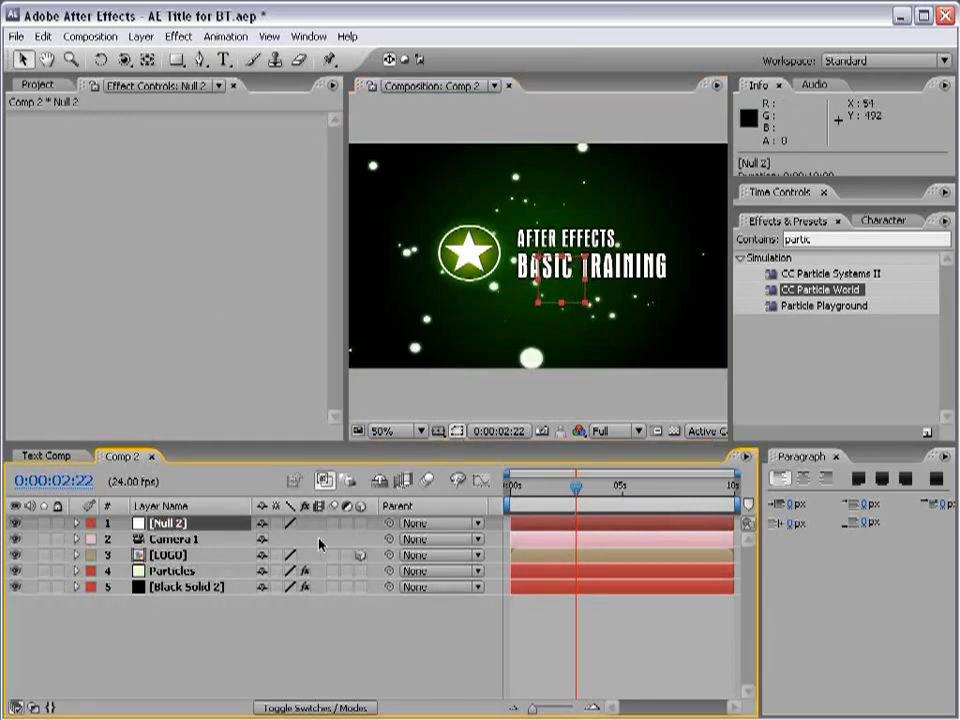
click(361, 523)
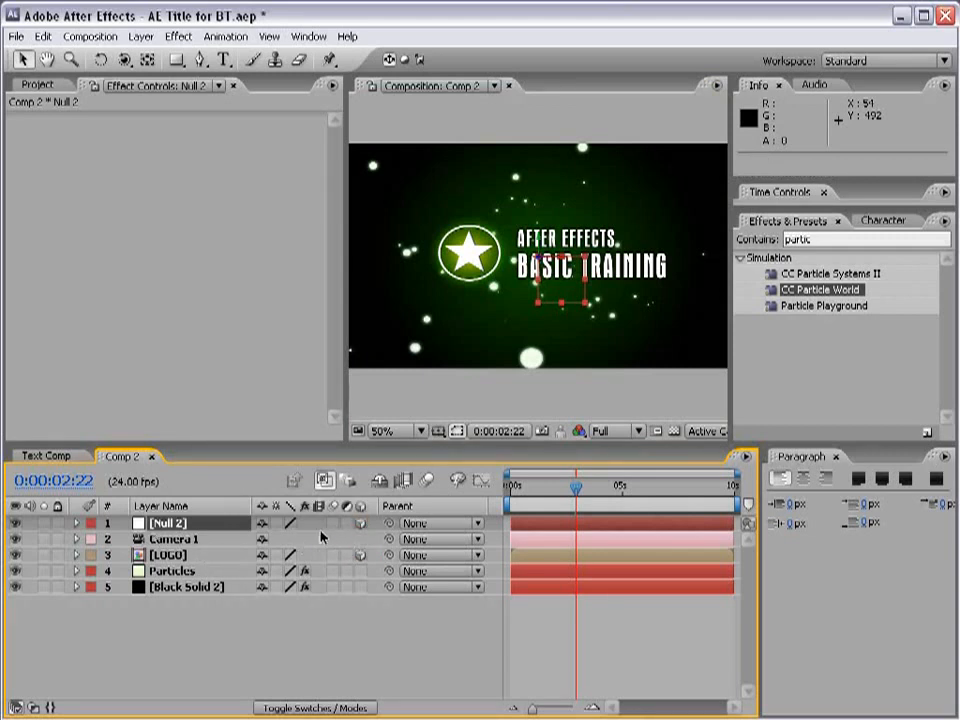
- Try toggling layer switches such as Collapse Transformations on the Null 2, LOGO and Black Solid 2 layers, then clear the selection
drag(276, 523, 273, 600)
key(ctrl+z)
ctrl+click(185, 587)
ctrl+click(168, 555)
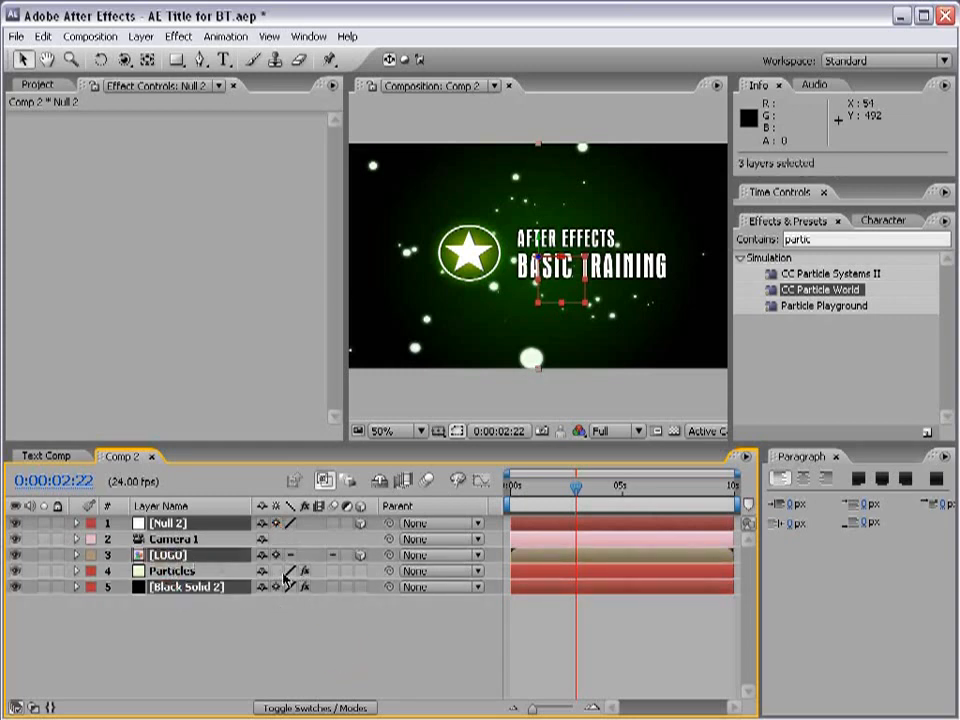
click(276, 523)
click(276, 523)
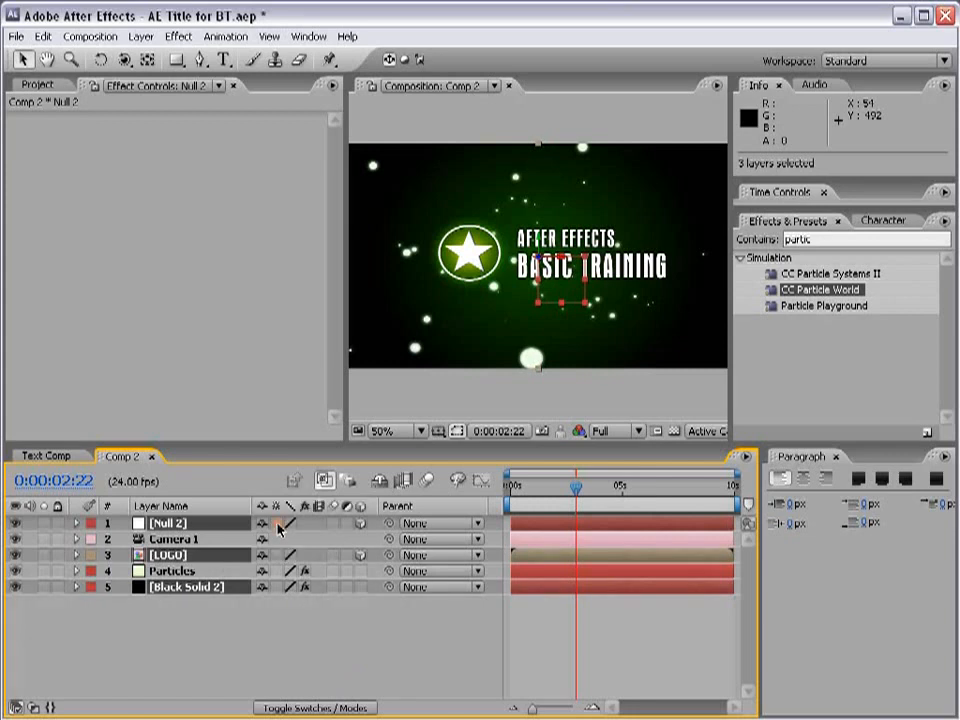
click(345, 523)
click(345, 523)
key(F2)
- Save the project and parent Camera 1 to the Null 2 layer
key(ctrl+s)
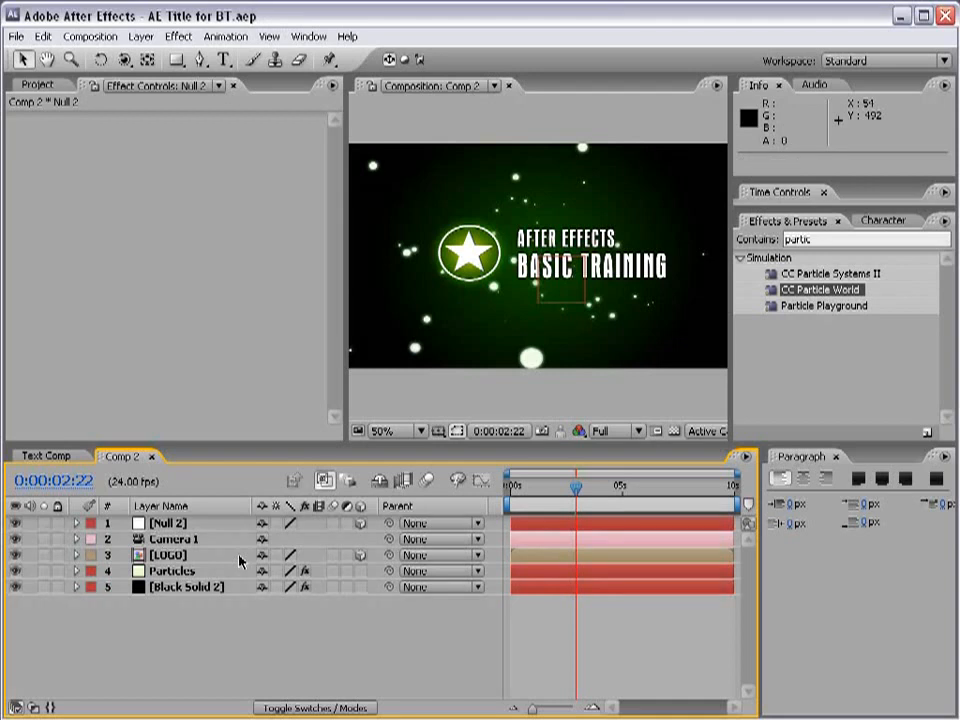
click(178, 524)
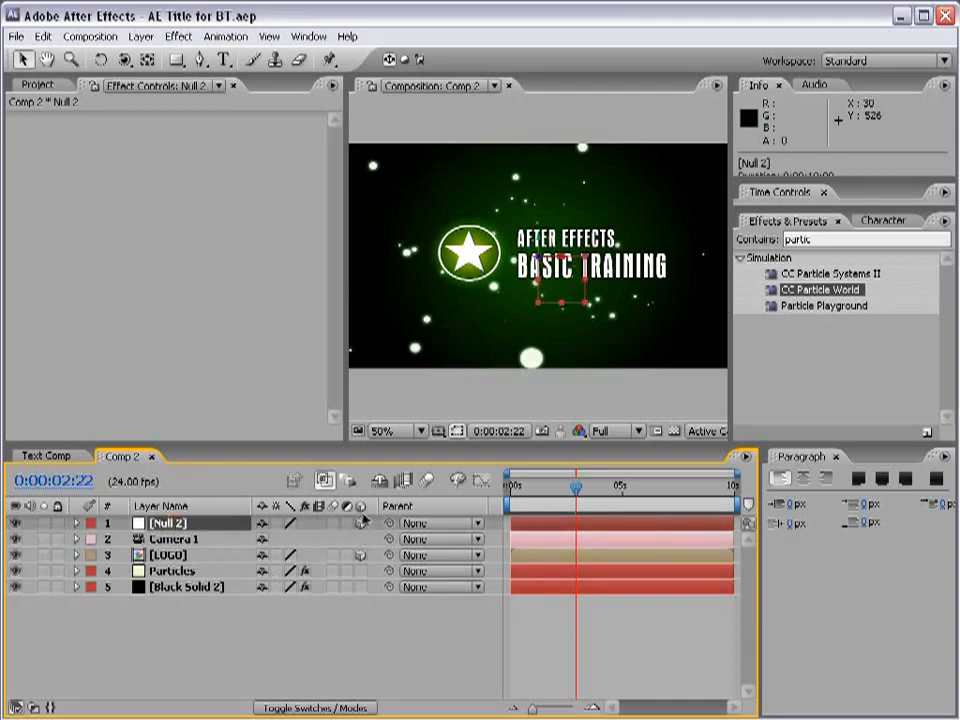
click(165, 540)
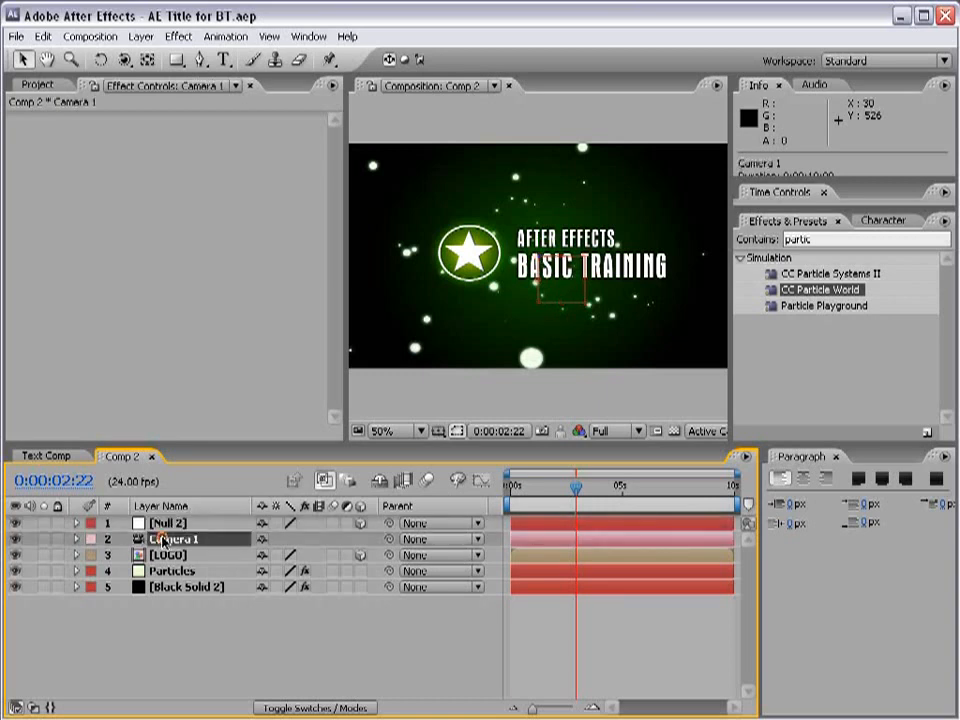
drag(389, 539, 167, 526)
- Reveal Null 2's Position property and try moving the parented camera along Z and X, undoing each change
click(186, 524)
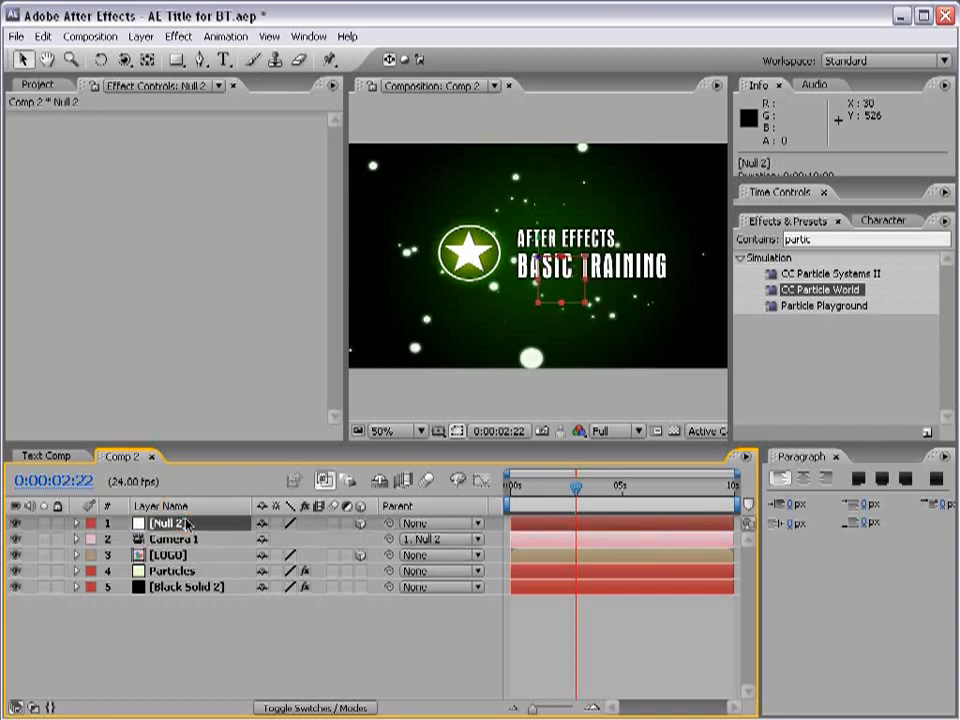
click(175, 541)
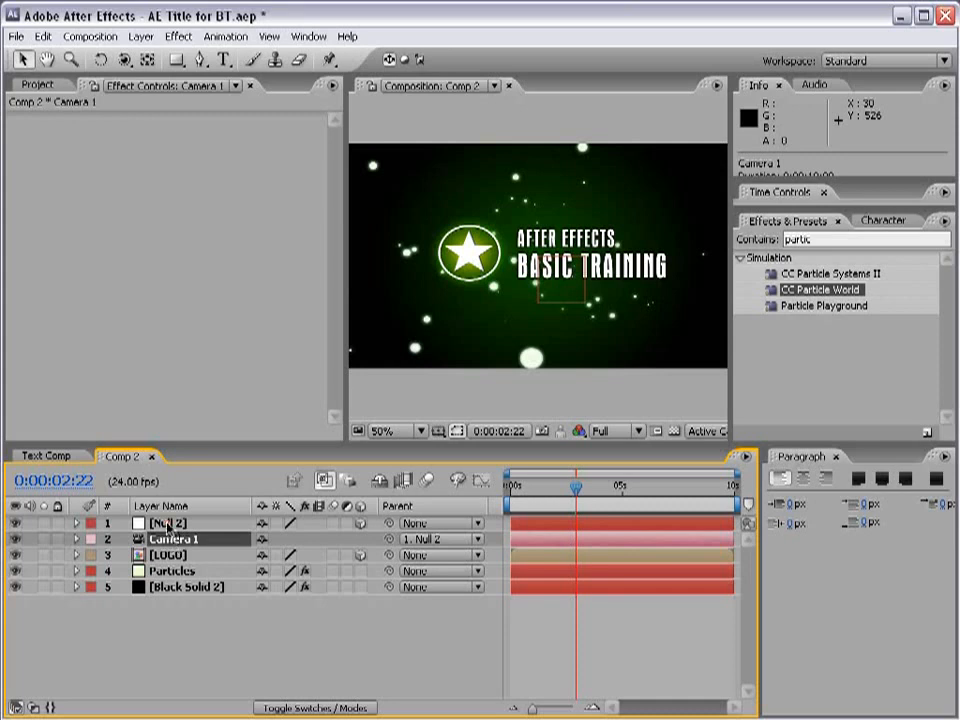
click(170, 525)
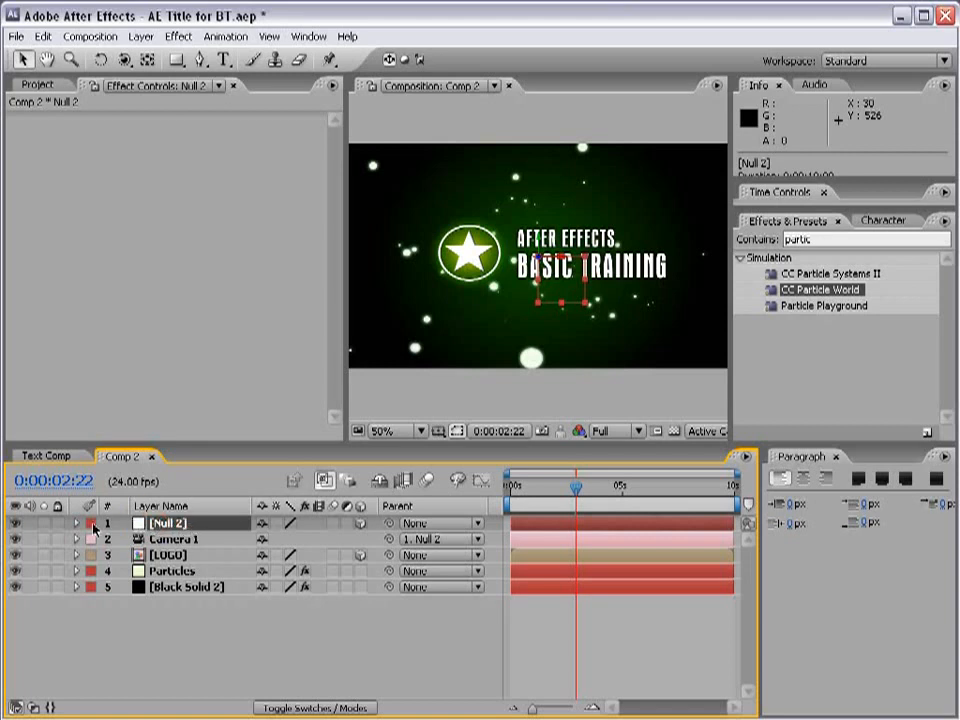
key(p)
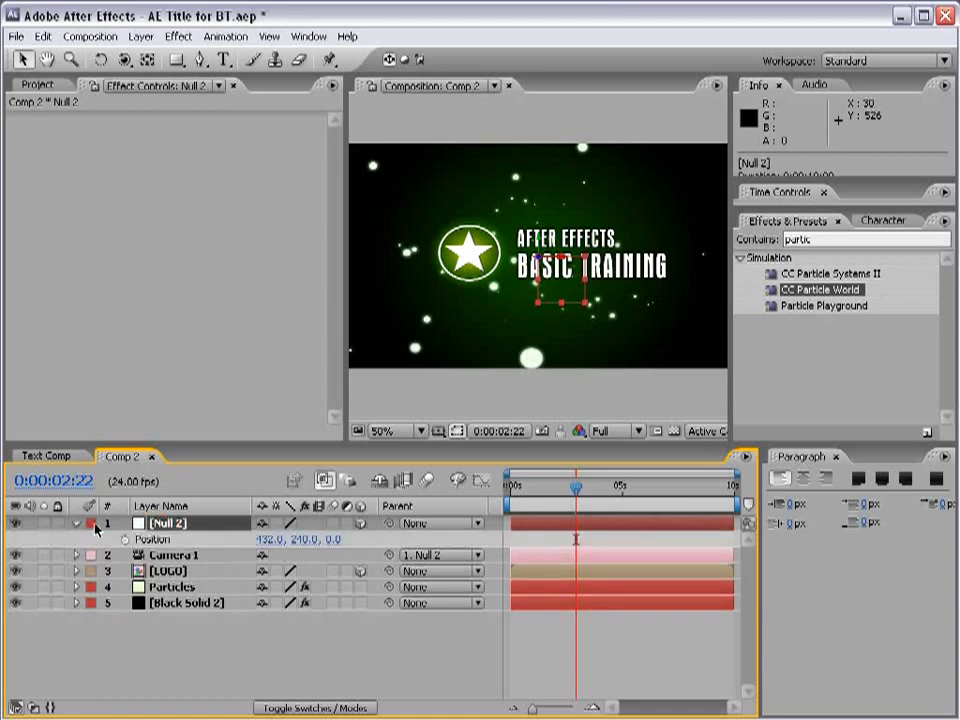
drag(330, 540, 258, 510)
key(ctrl+z)
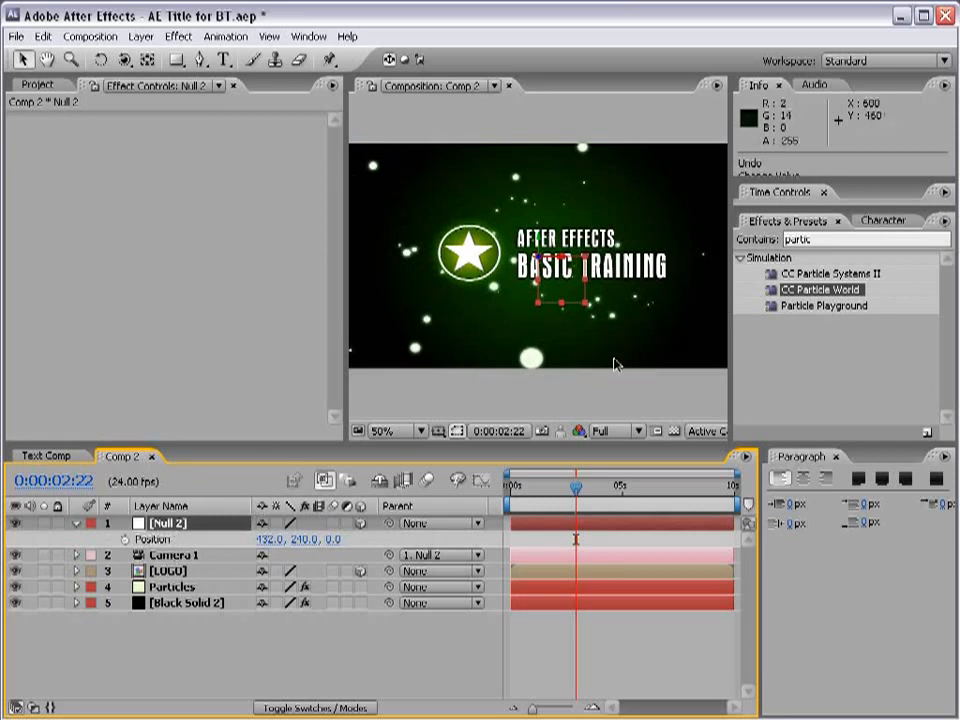
drag(278, 539, 18, 535)
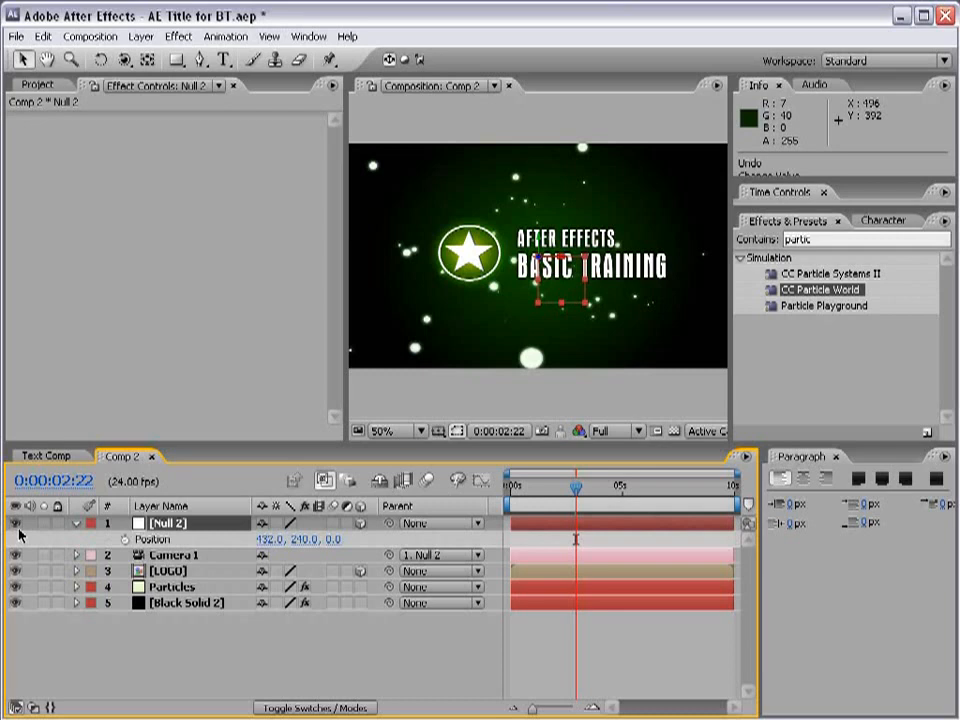
- Save the project and return the current time to 0:00:00:00
key(ctrl+s)
drag(576, 487, 573, 497)
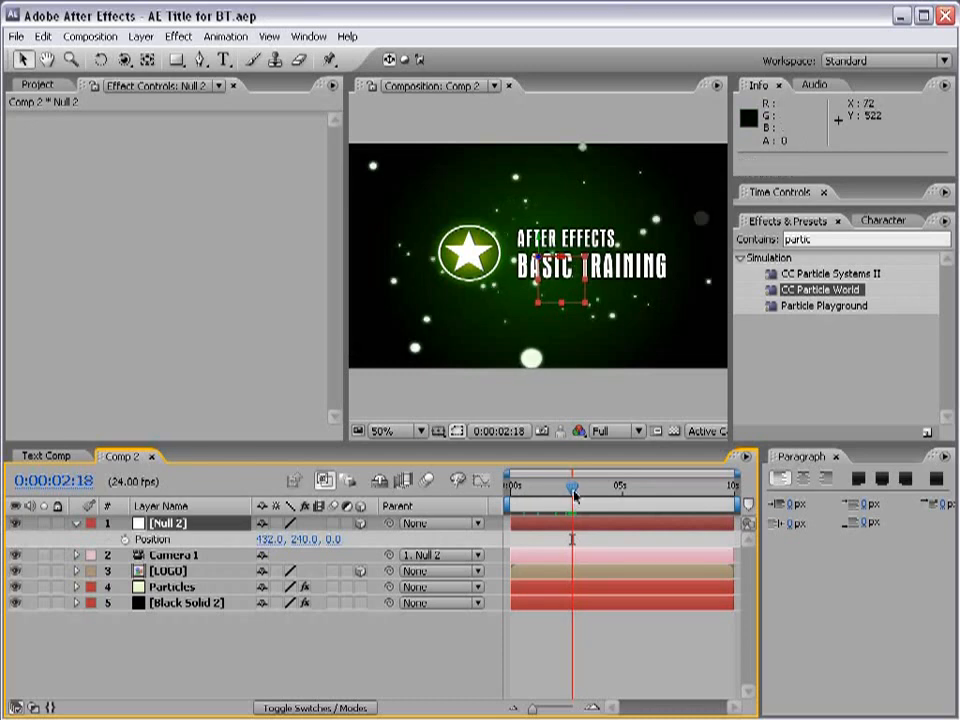
drag(573, 497, 510, 495)
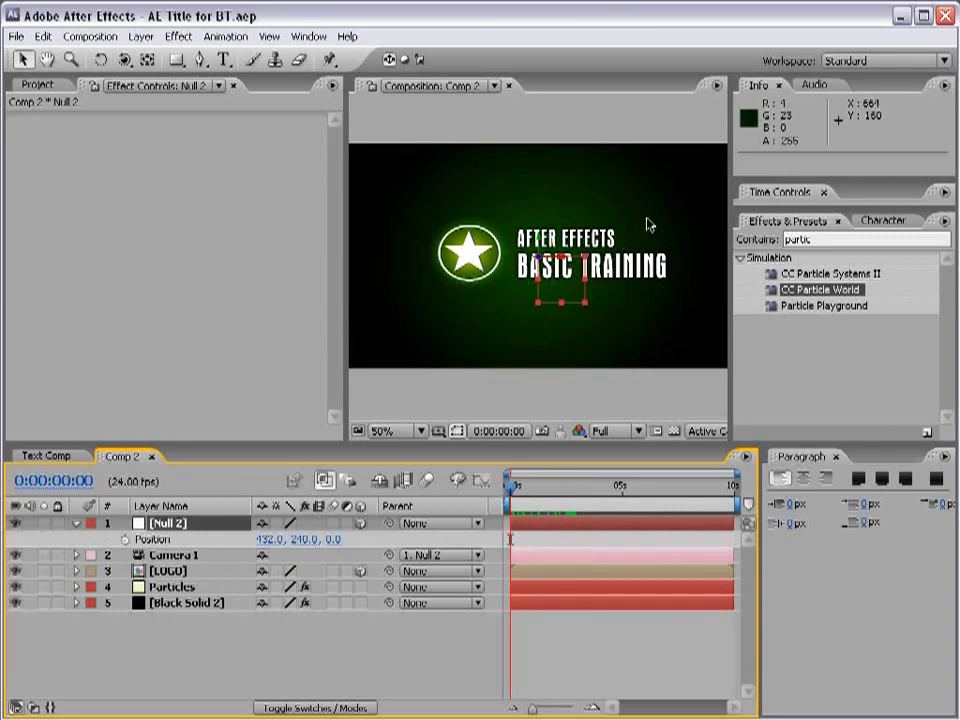
- Slide the Particles layer about 3 seconds earlier and extend its end to the end of the composition
click(160, 587)
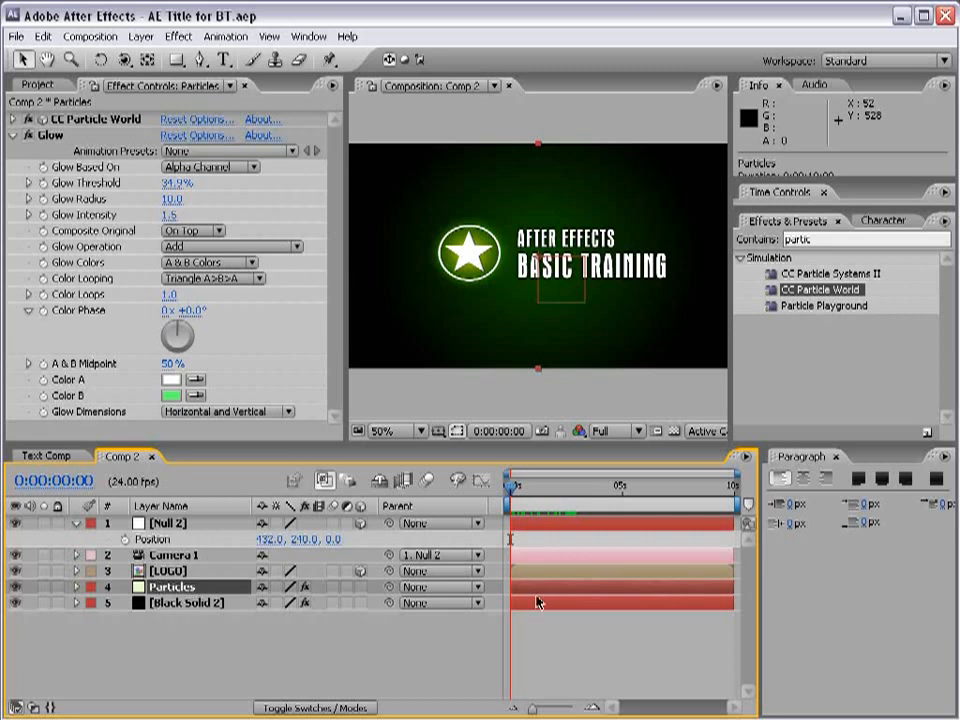
drag(614, 591, 568, 590)
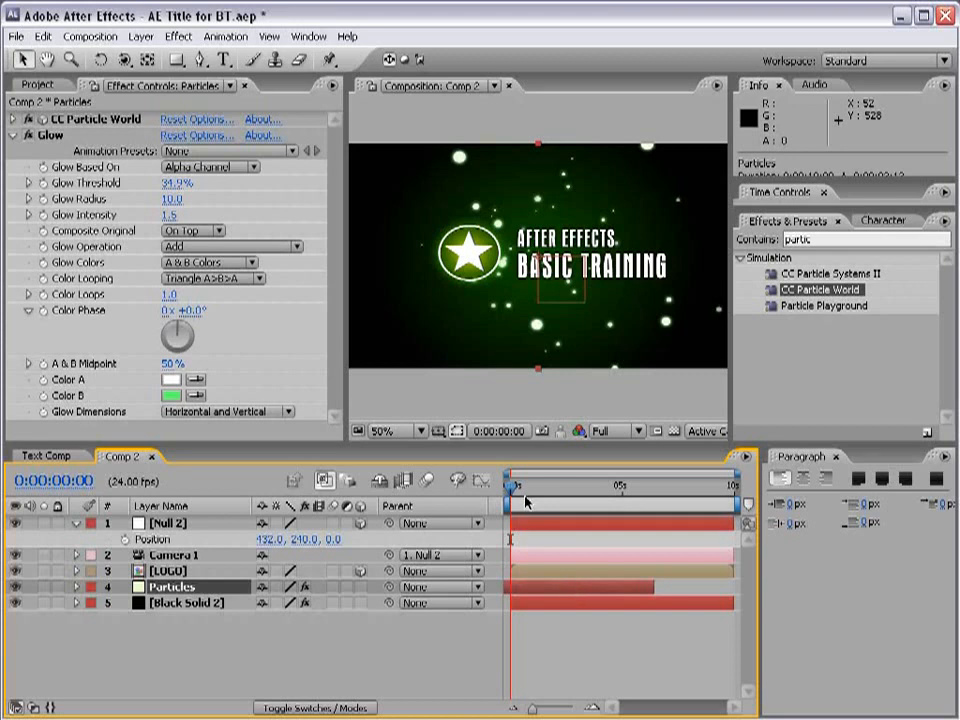
mouse_move(532, 595)
mouse_down()
mouse_move(574, 589)
mouse_move(531, 589)
mouse_up()
mouse_move(512, 489)
mouse_down()
mouse_move(548, 490)
mouse_move(512, 490)
mouse_up()
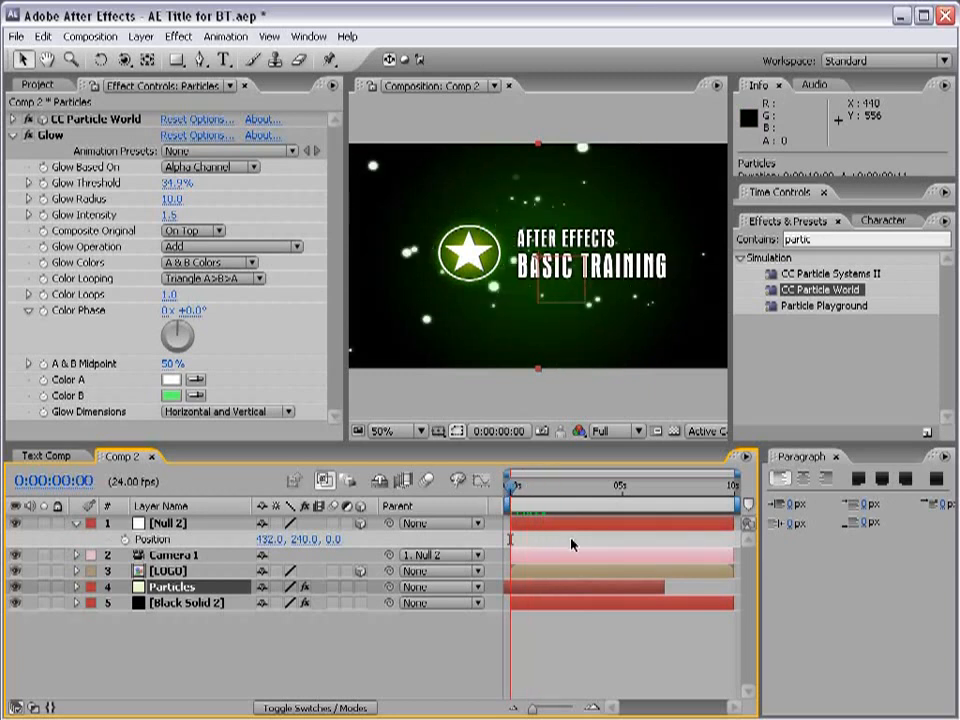
drag(674, 589, 731, 603)
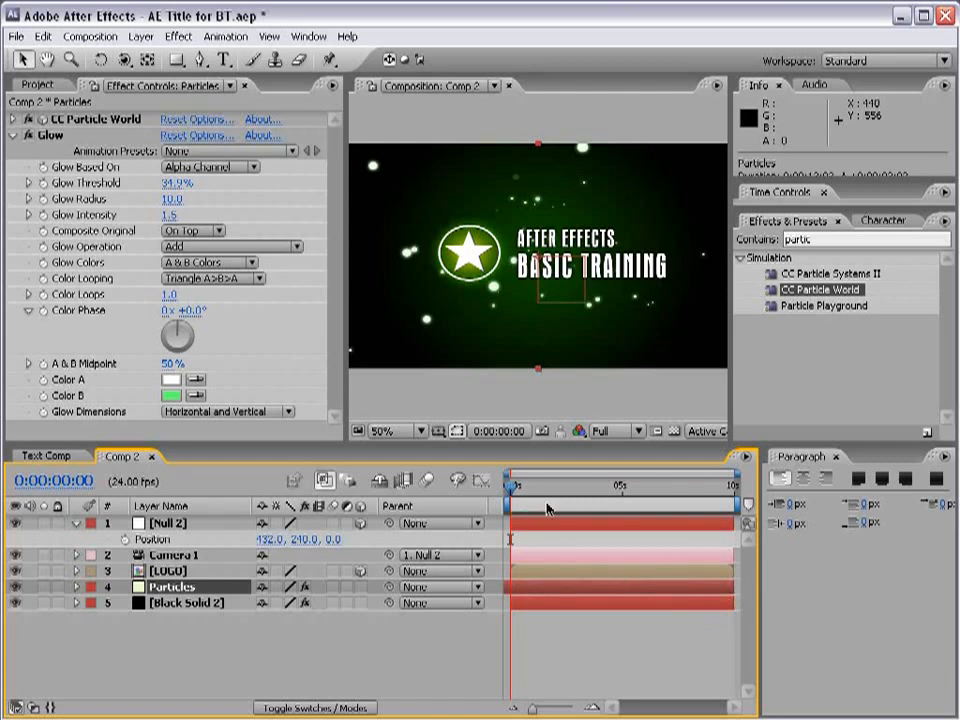
mouse_move(525, 489)
mouse_down()
mouse_move(568, 493)
mouse_move(510, 489)
mouse_up()
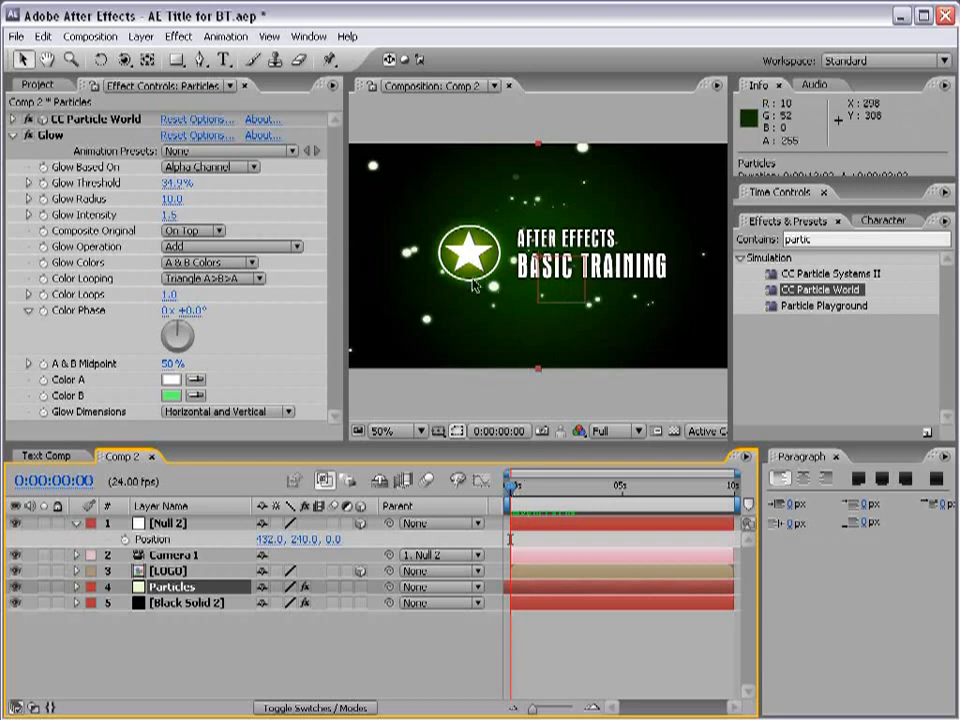
- Set Position keyframes for Null 2 at 0:00:00:00 and 0:00:00:20, and return to the first keyframe
click(163, 525)
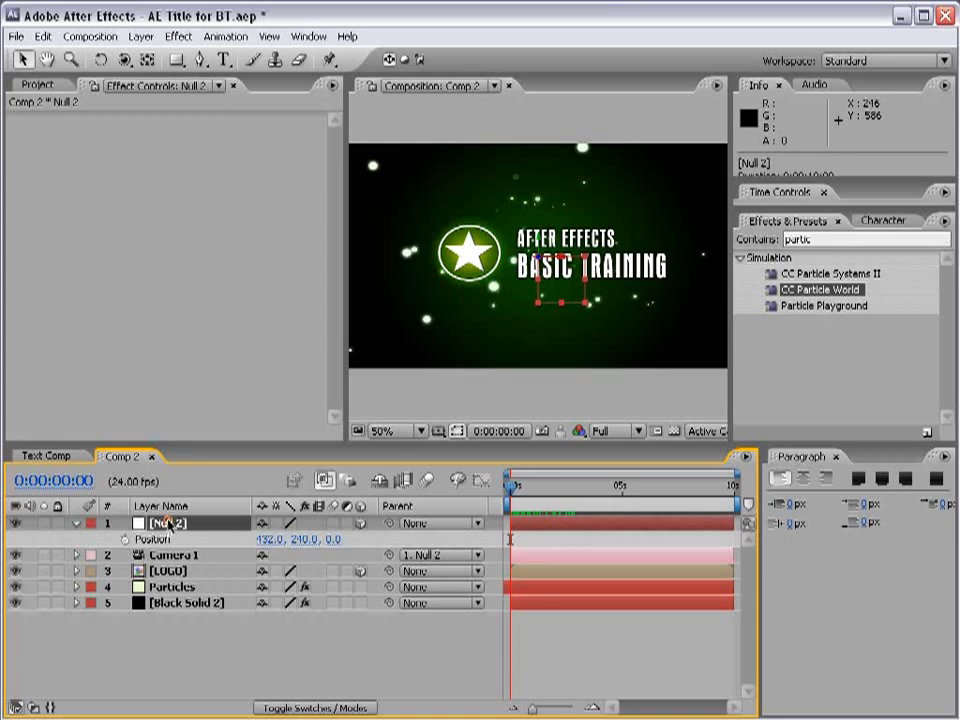
key(p)
key(p)
click(124, 539)
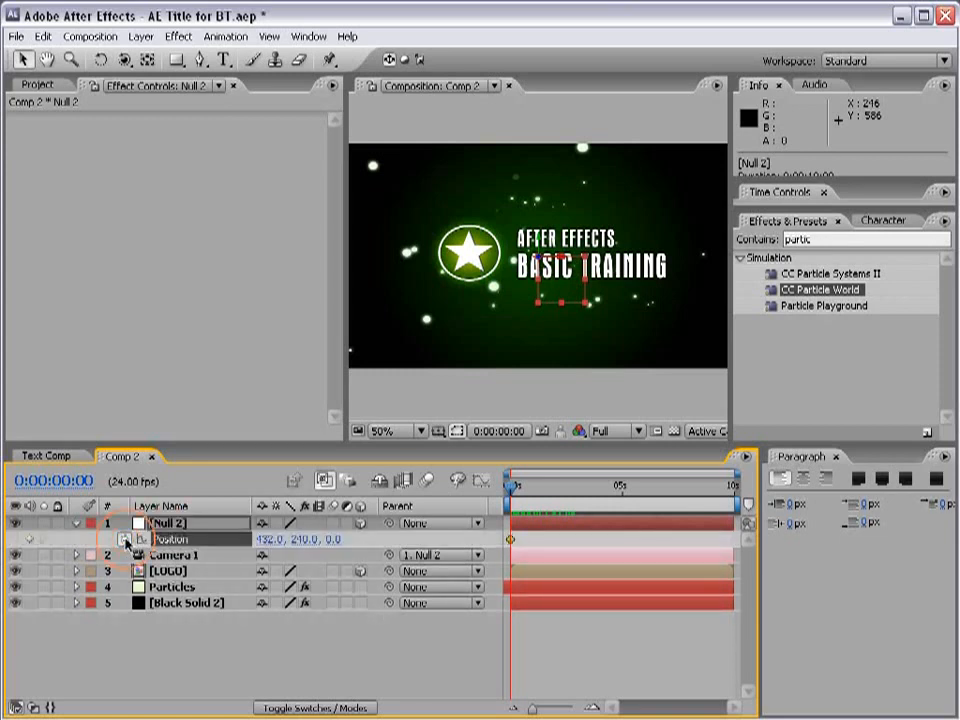
drag(513, 488, 531, 492)
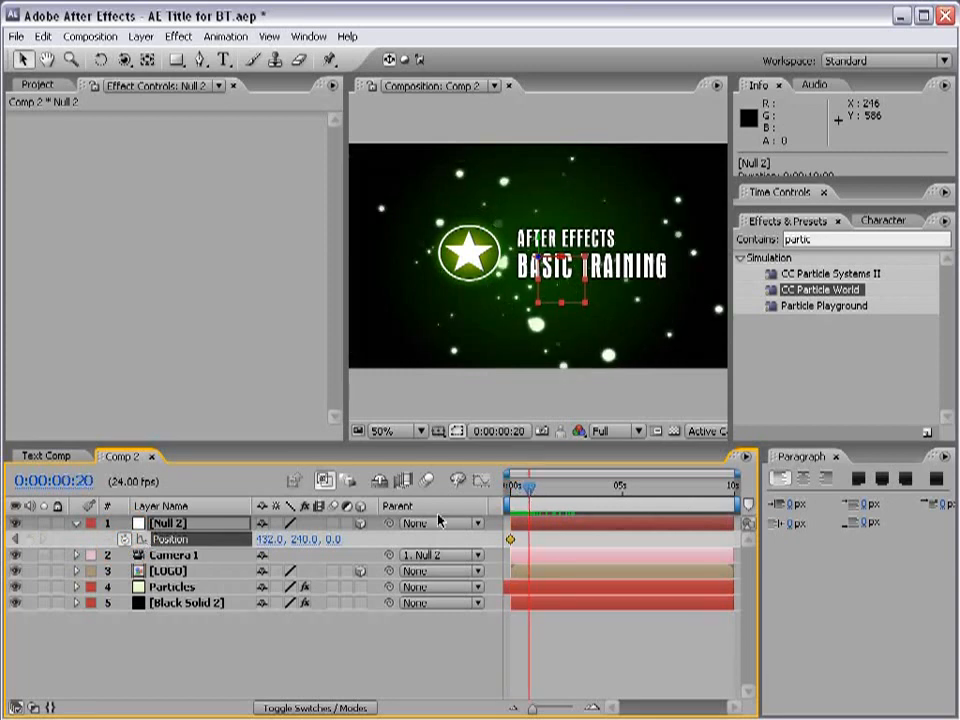
click(30, 540)
click(16, 540)
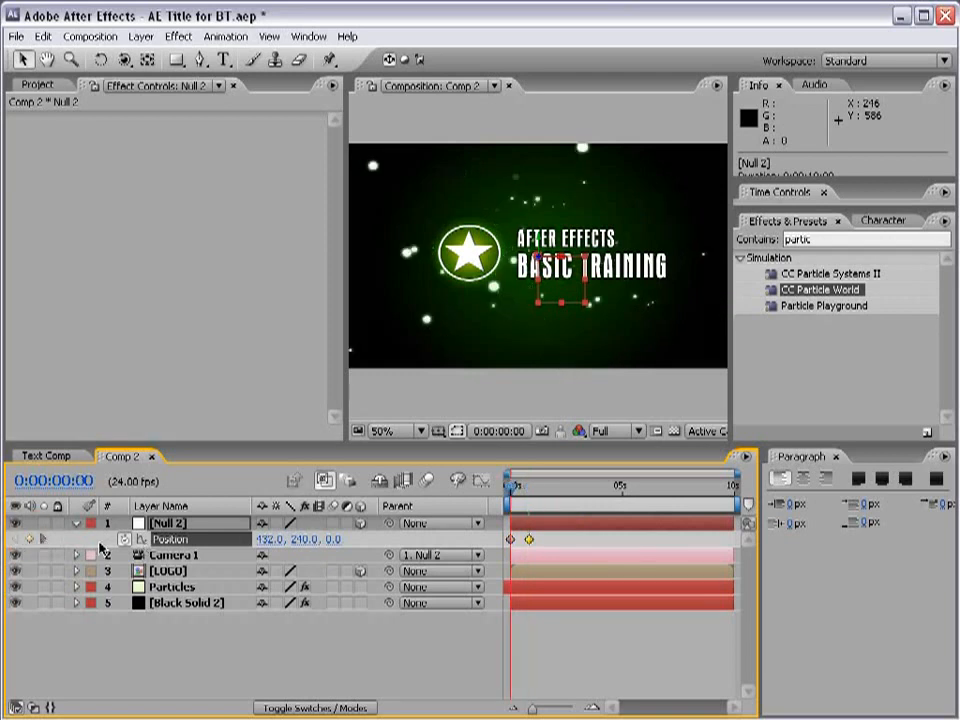
- Set Null 2's X position to 1226.0 in the keyframe at 0:00:00:00 and preview the start of the move
click(510, 540)
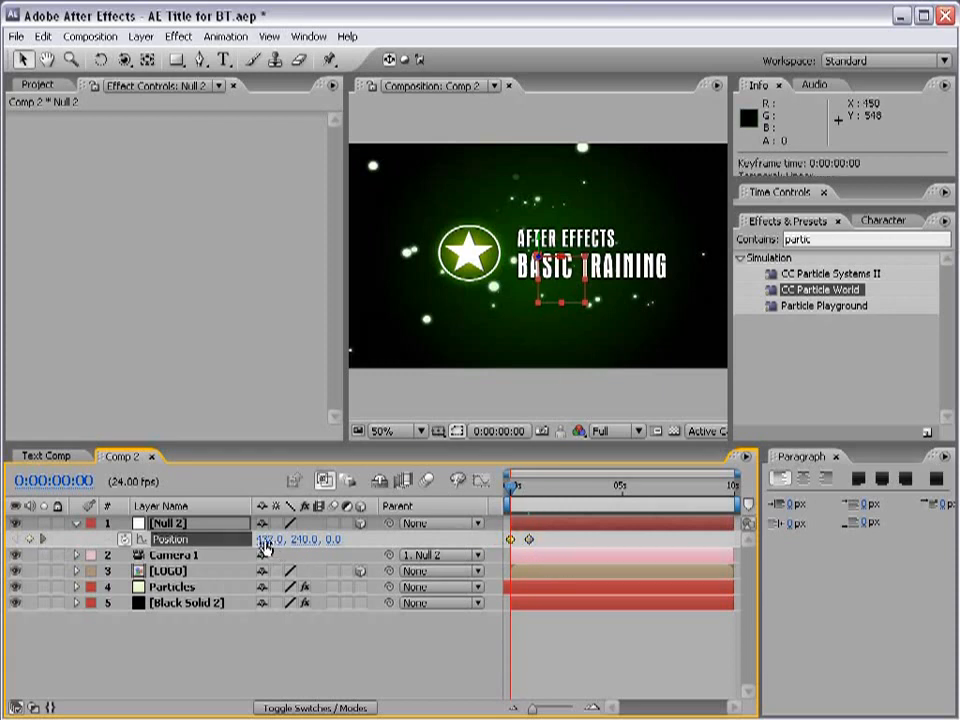
drag(300, 540, 955, 533)
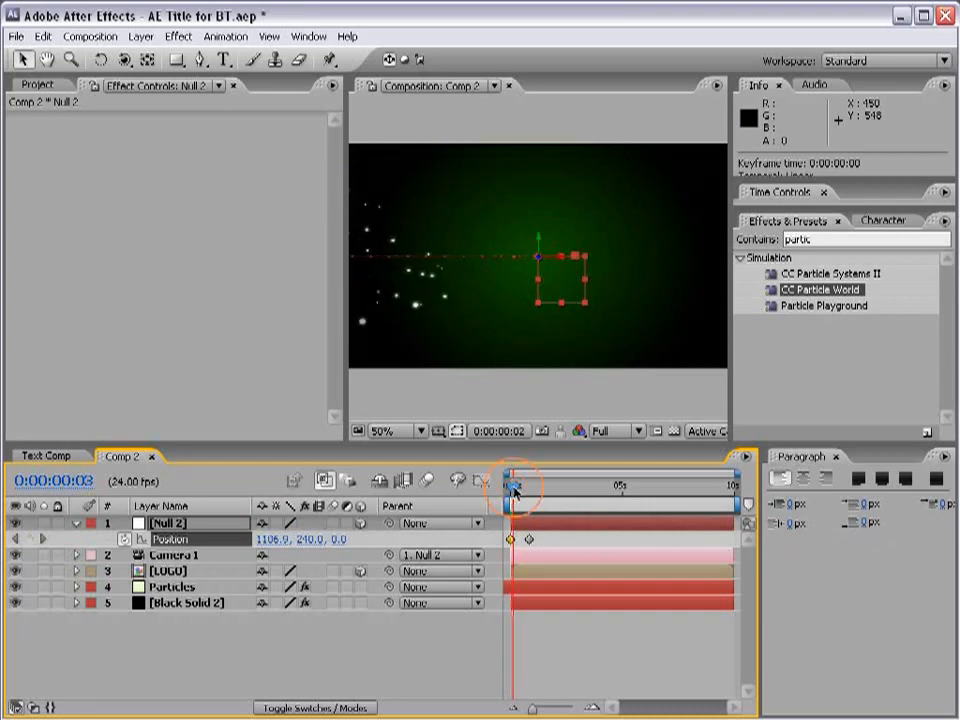
mouse_move(515, 492)
mouse_down()
mouse_move(529, 492)
mouse_move(513, 493)
mouse_up()
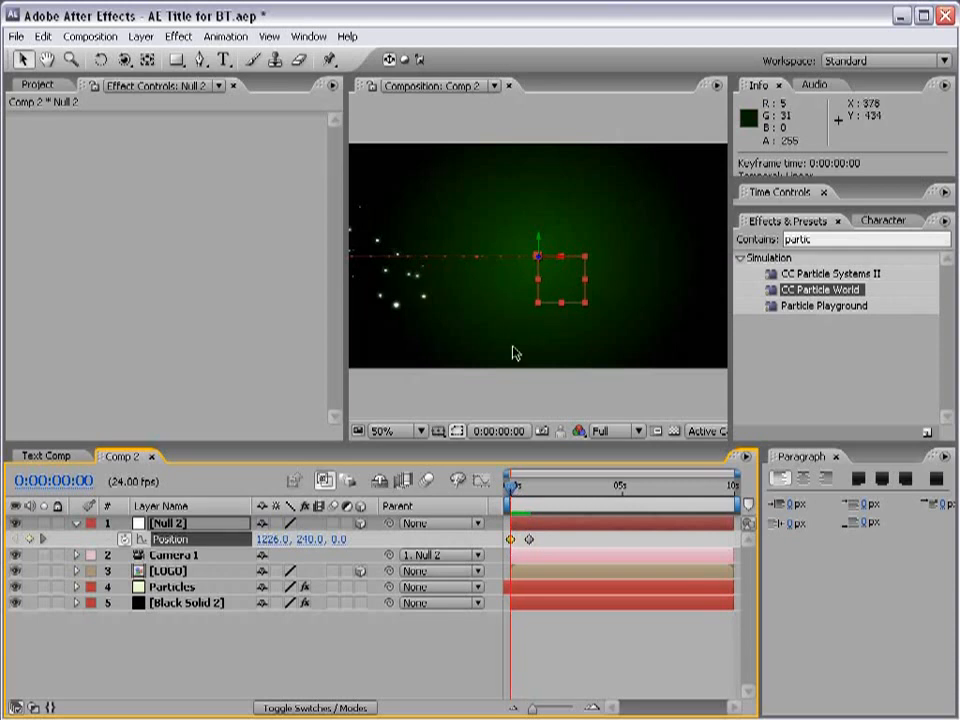
- Widen the Particles layer's CC Particle World producer to Radius X 1.4, Radius Y 0.9 and Radius Z 4.2
click(184, 588)
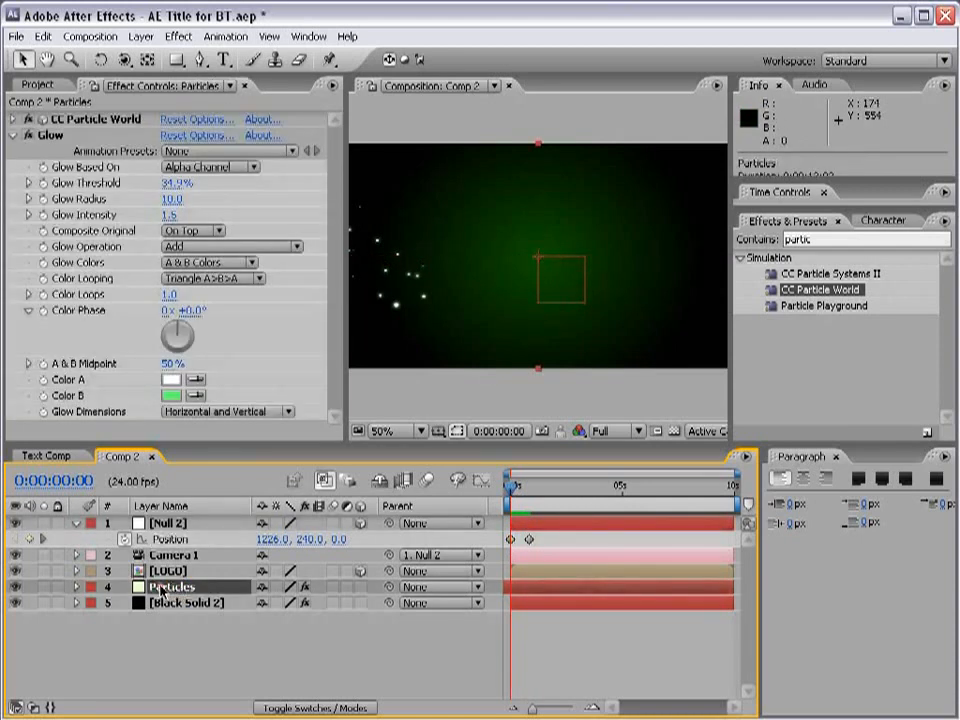
click(100, 124)
click(13, 119)
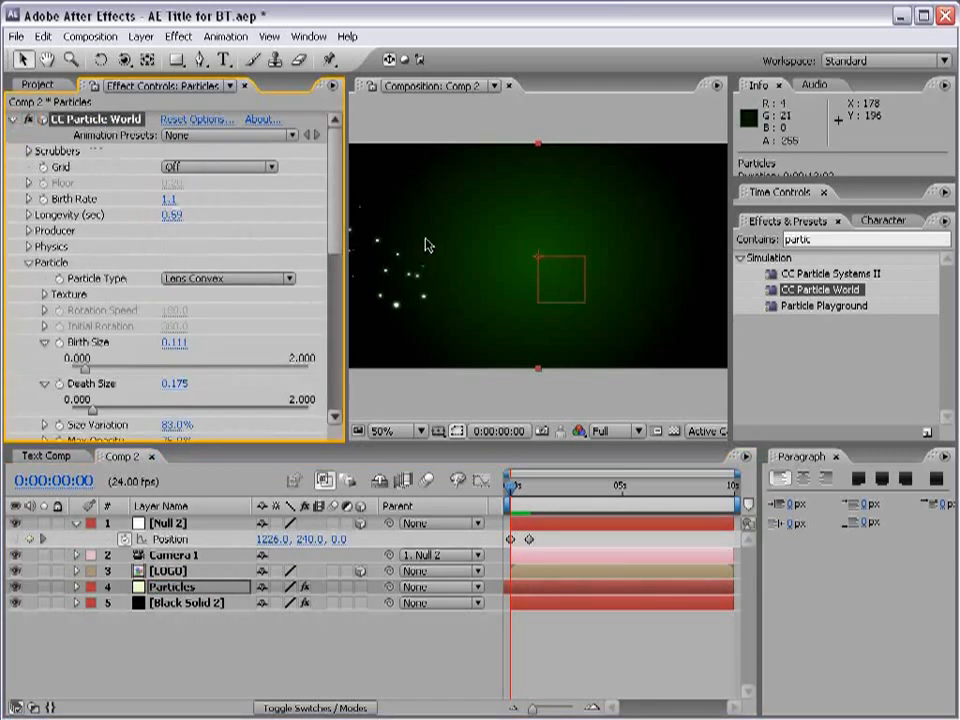
drag(336, 189, 334, 207)
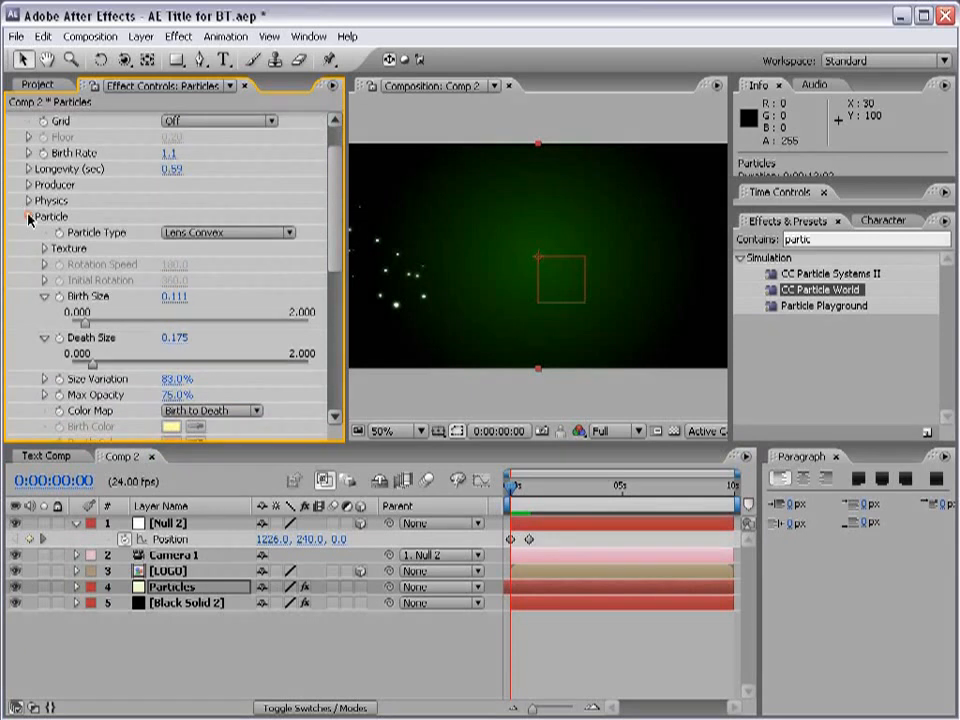
click(29, 216)
click(29, 186)
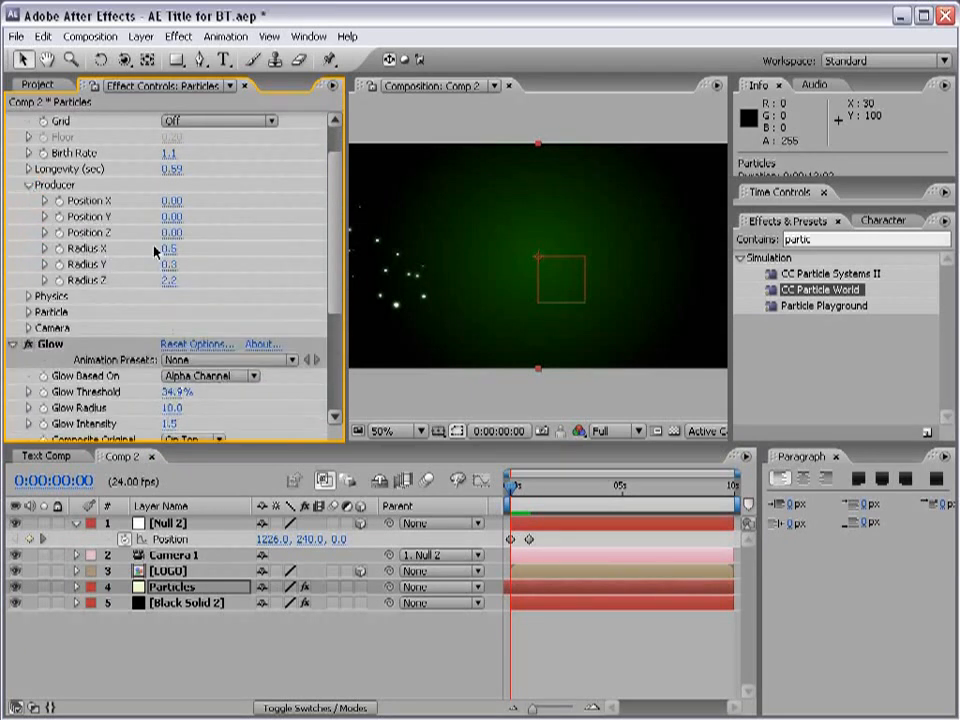
drag(170, 250, 253, 249)
drag(176, 265, 223, 259)
drag(171, 279, 357, 284)
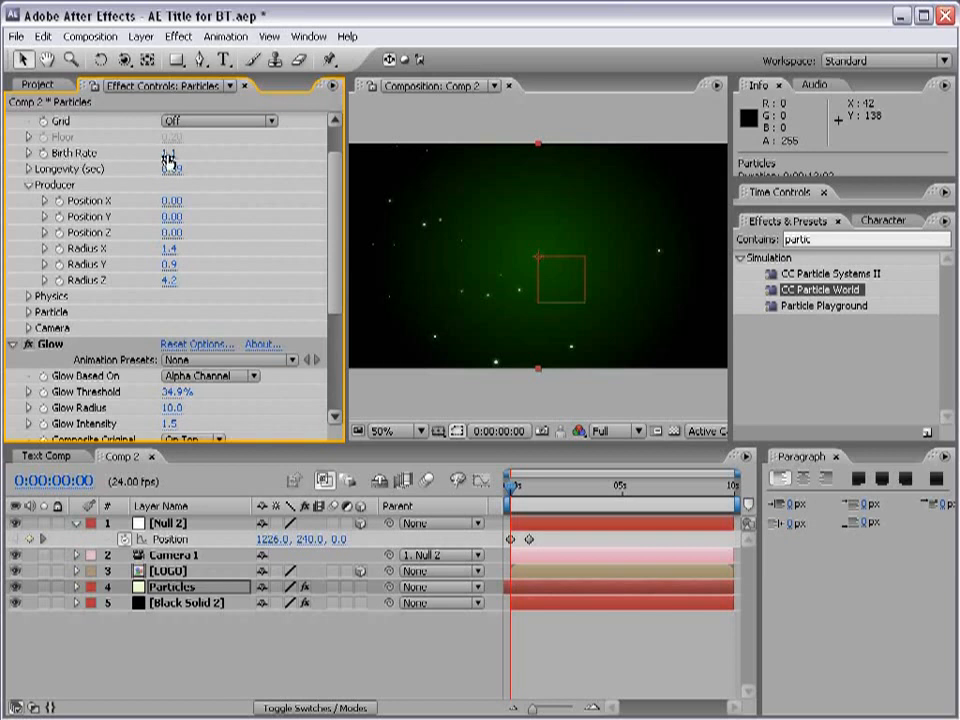
- Set CC Particle World's Radius X to 1.9, Radius Y to 1.1, Longevity to 1.26 and Birth Rate to 2.2
drag(167, 157, 184, 153)
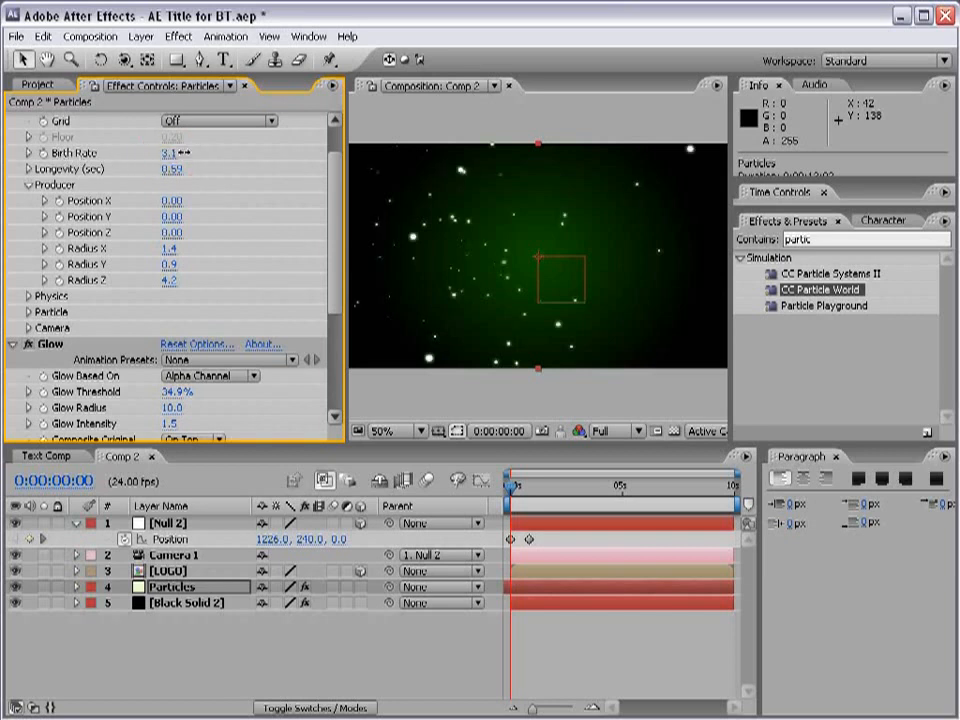
drag(168, 265, 221, 250)
key(space)
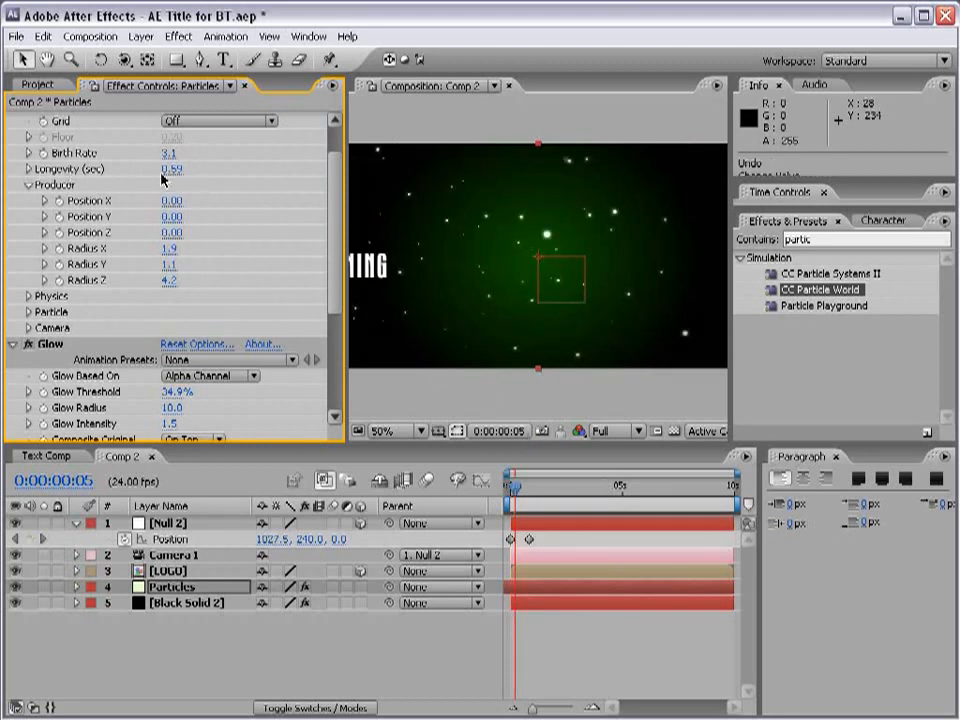
drag(165, 178, 229, 168)
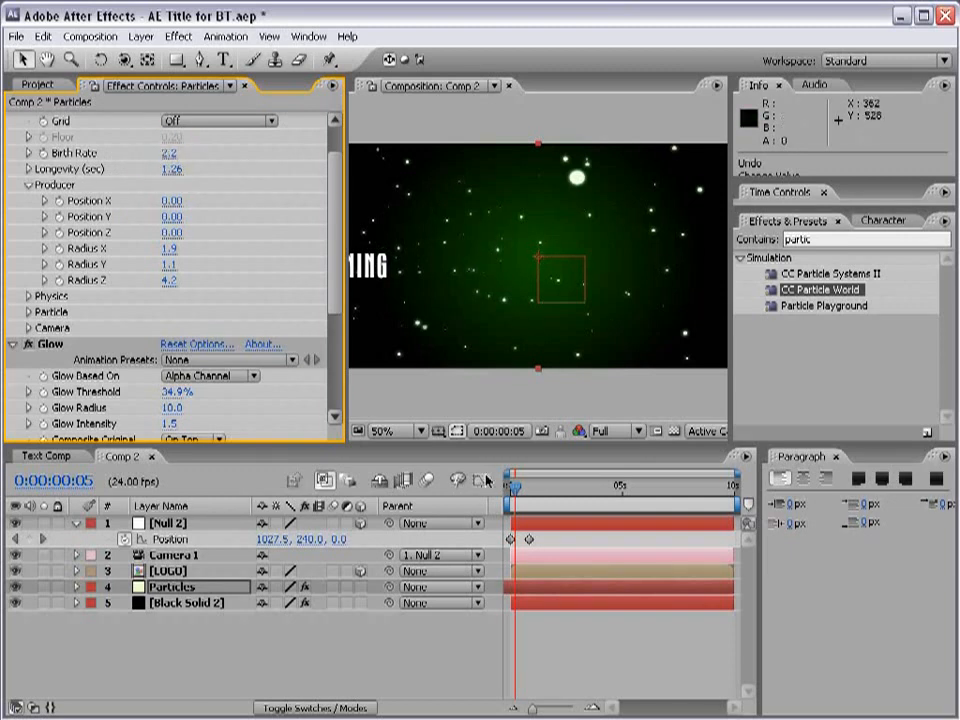
- Scrub to 0:00:00:19 and run a RAM preview of the camera move with the denser particles
drag(513, 502, 530, 497)
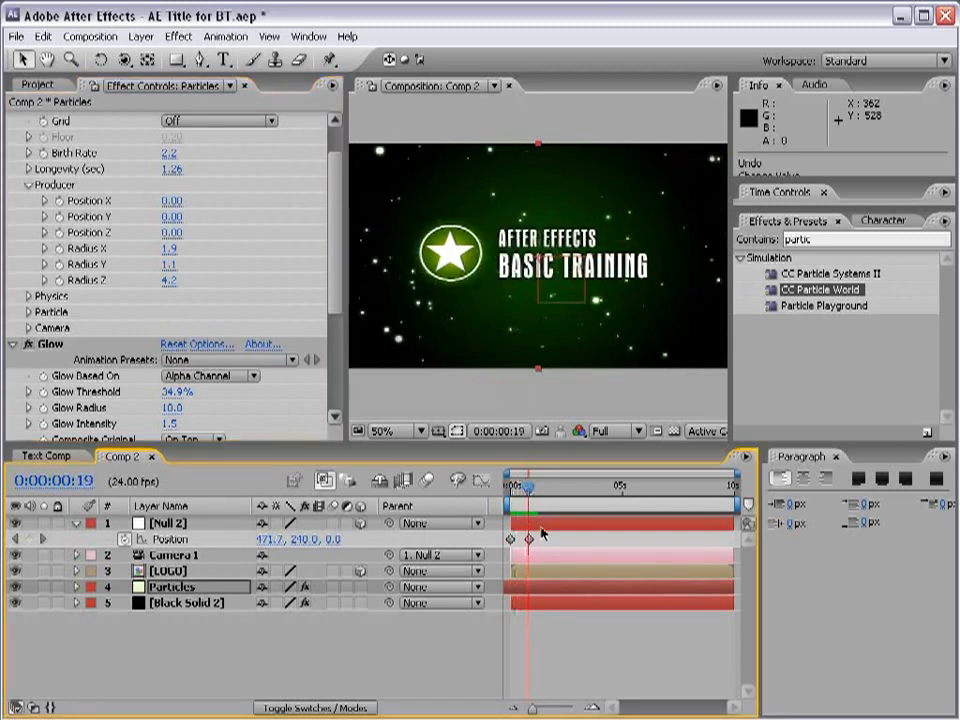
click(790, 191)
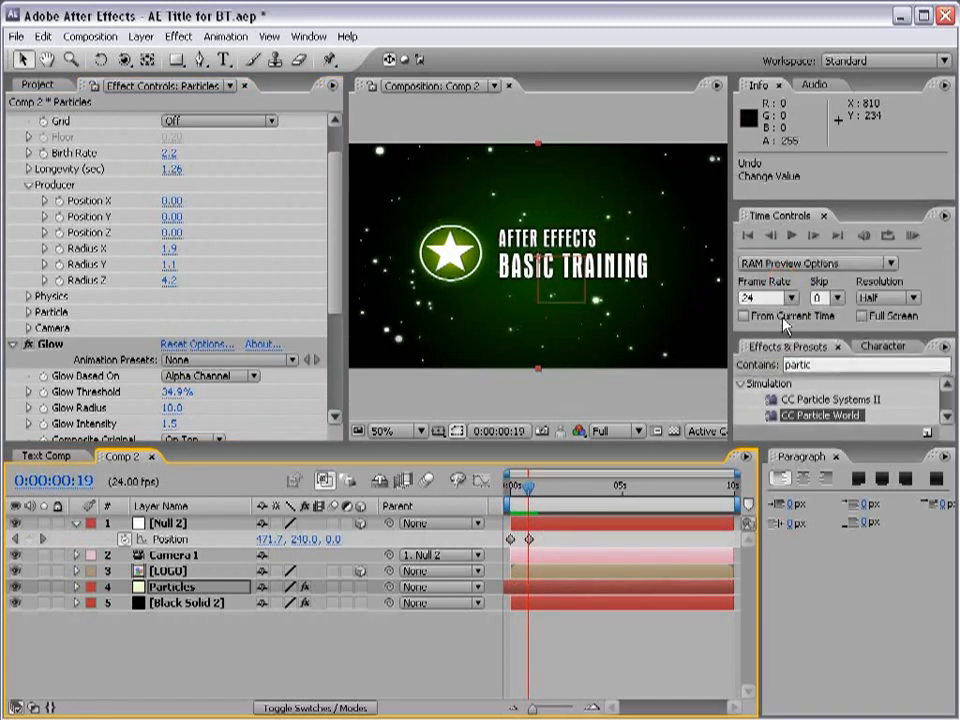
click(911, 236)
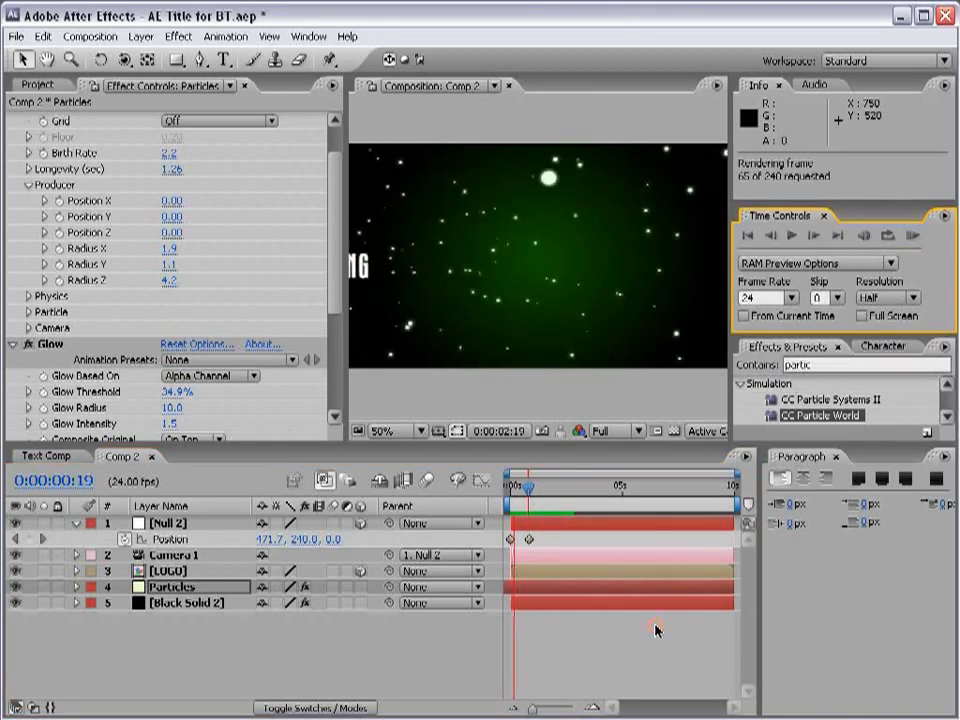
click(561, 508)
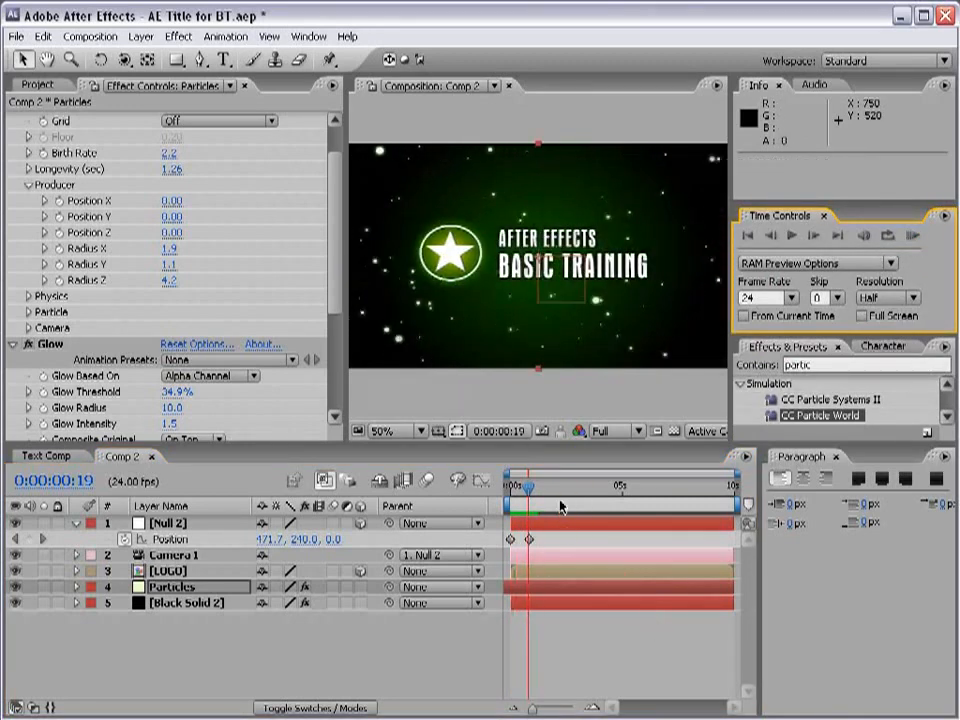
- Apply Easy Ease to Null 2's Position keyframe at 0:00:00:20 and RAM preview the smoothed move
click(529, 539)
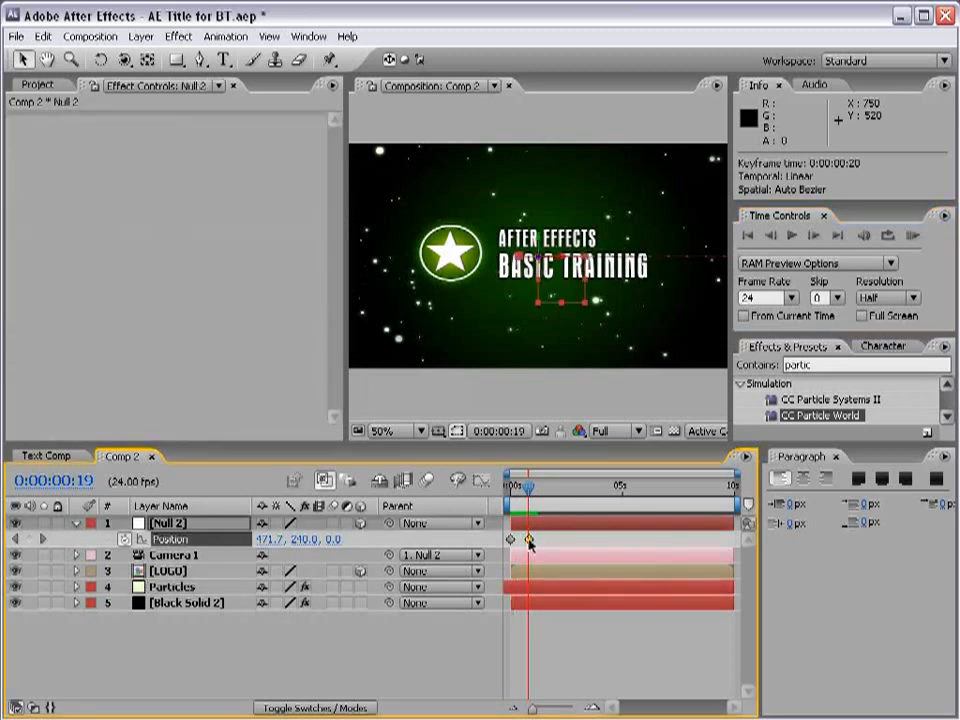
key(F9)
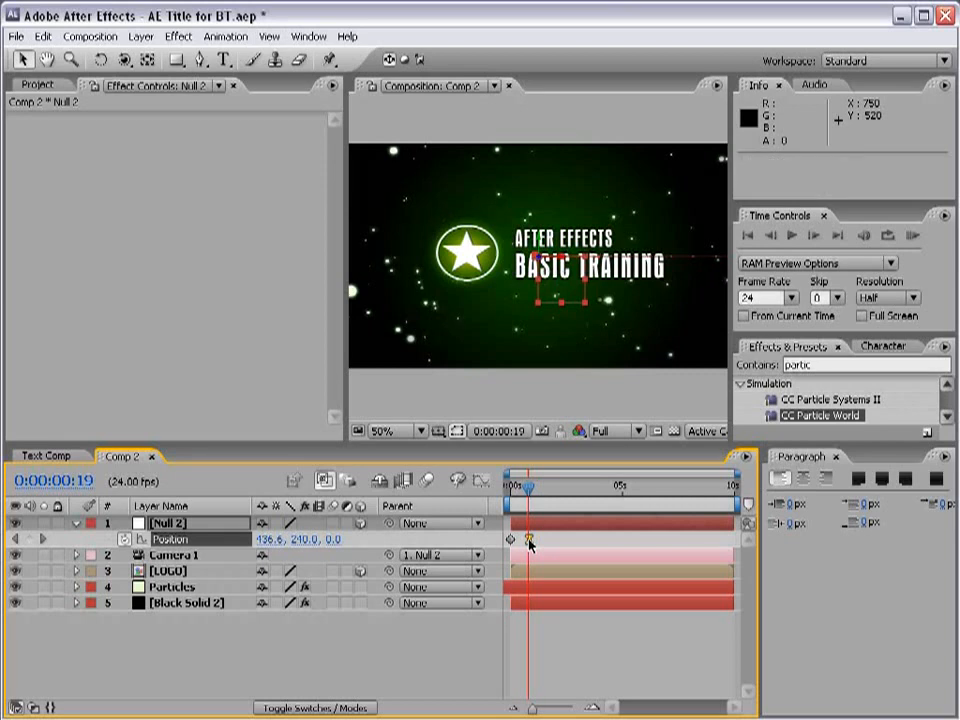
click(912, 236)
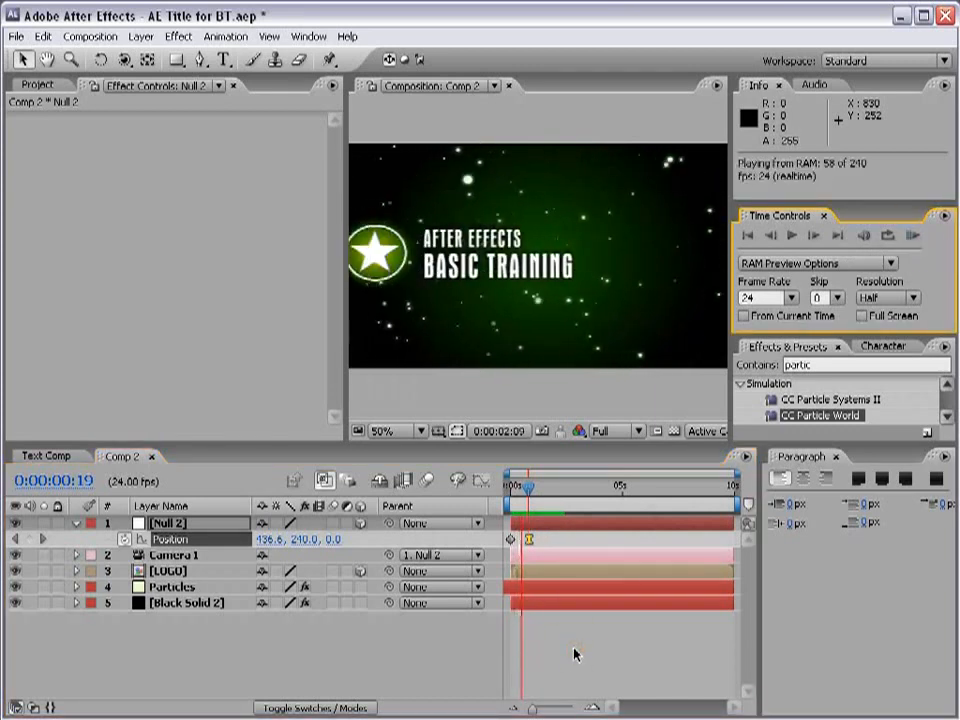
key(space)
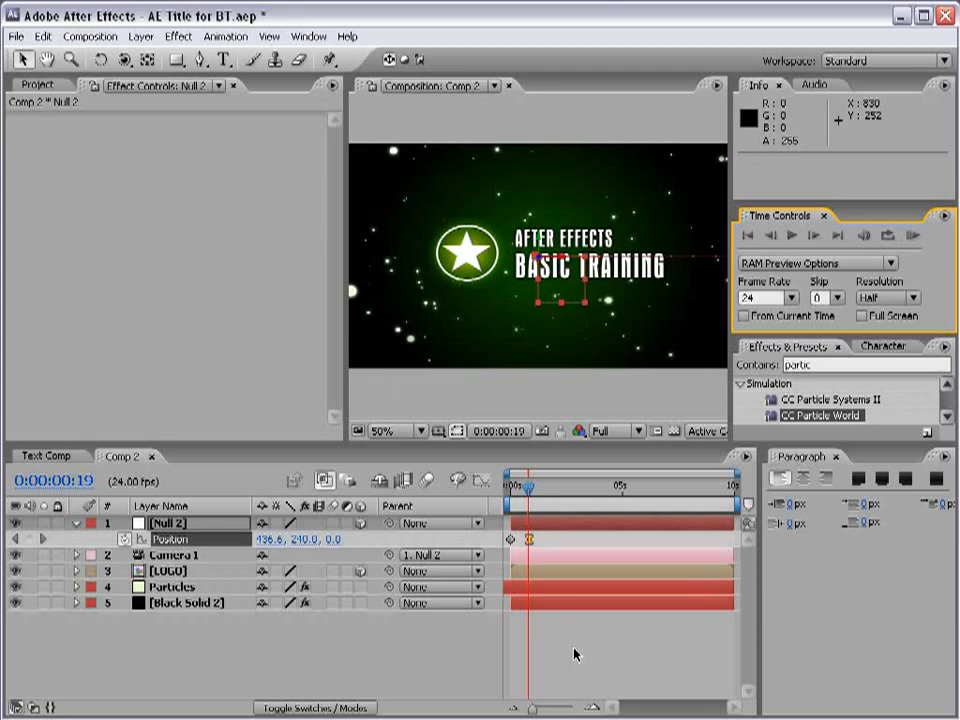
click(509, 545)
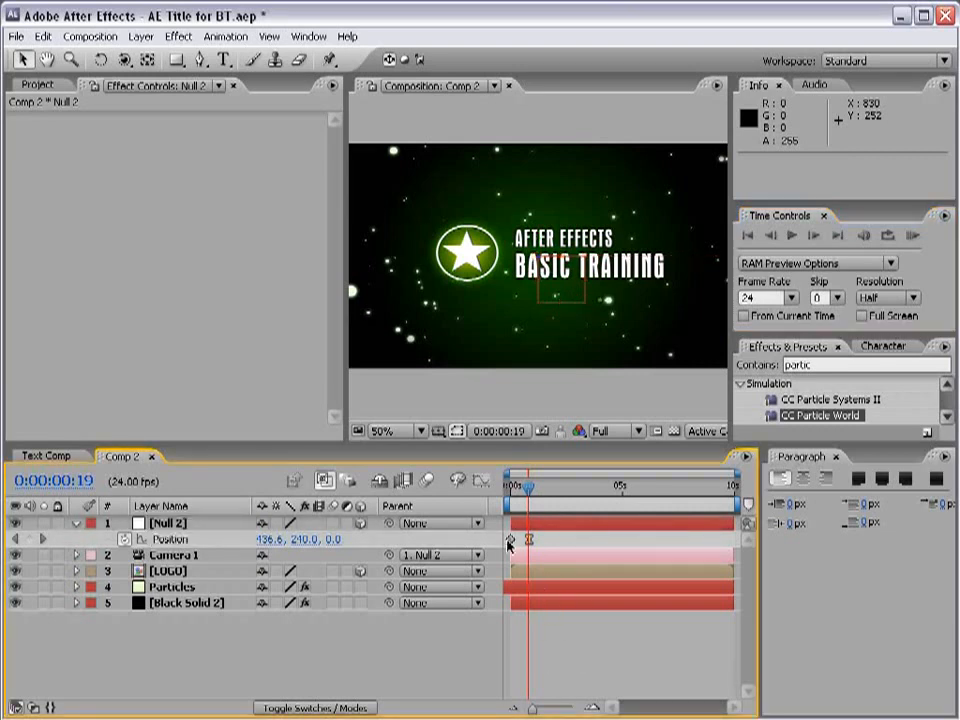
- Try rotating the LOGO layer around its original anchor point, and undo the rotation
click(168, 571)
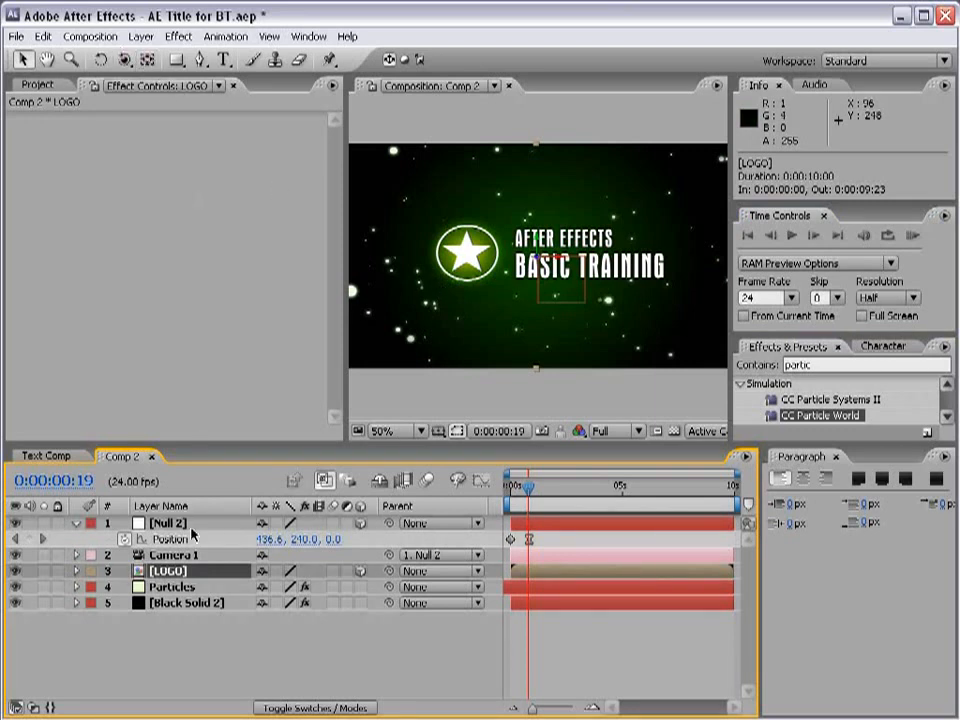
click(100, 59)
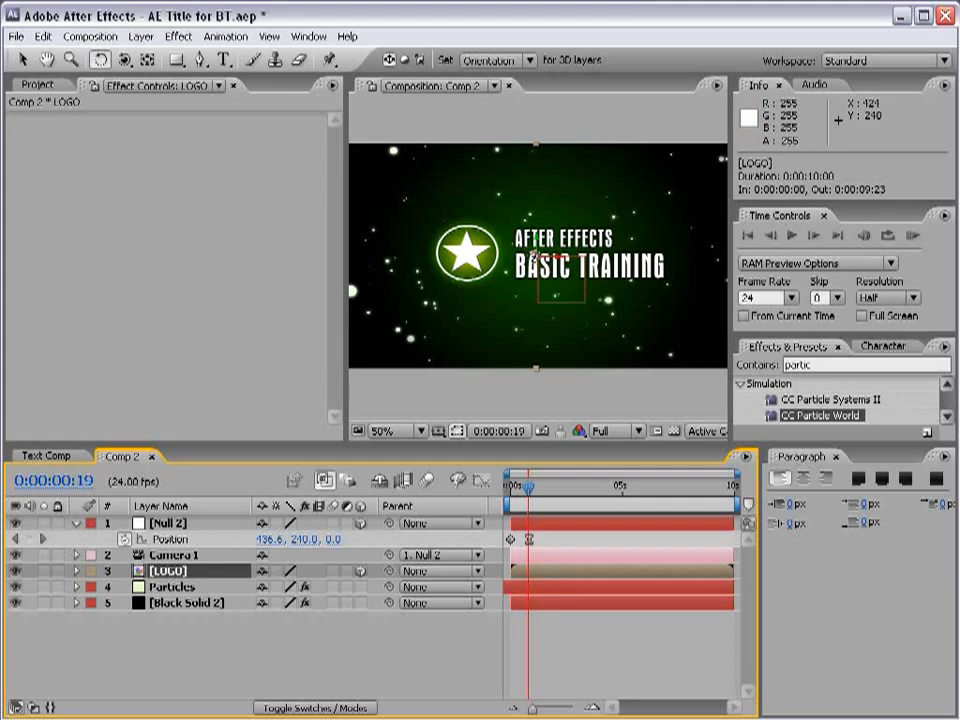
drag(536, 263, 533, 239)
key(ctrl+z)
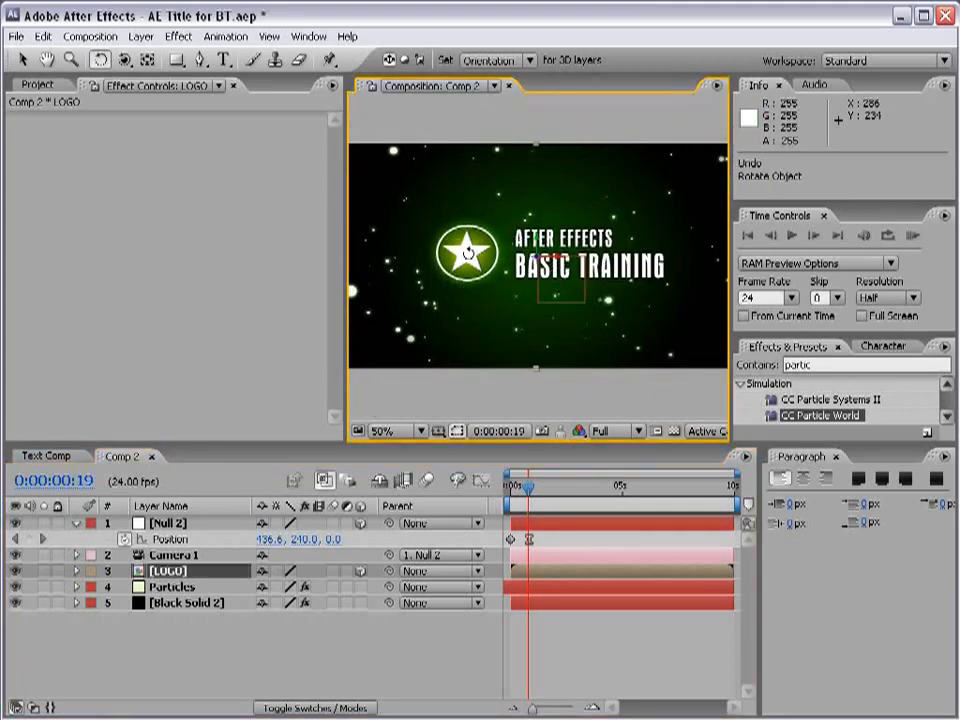
- Move the LOGO layer's anchor point to the centre of the star with the Pan Behind tool
click(147, 60)
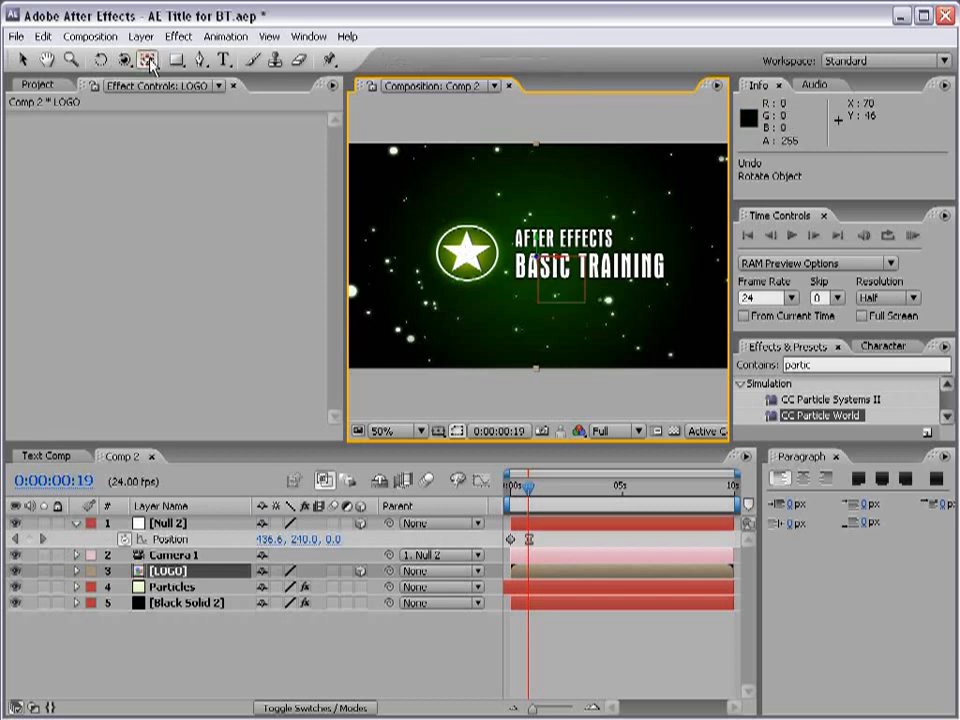
scroll(548, 284, up, 1)
key(h)
drag(548, 284, 476, 249)
scroll(590, 285, up, 1)
key(y)
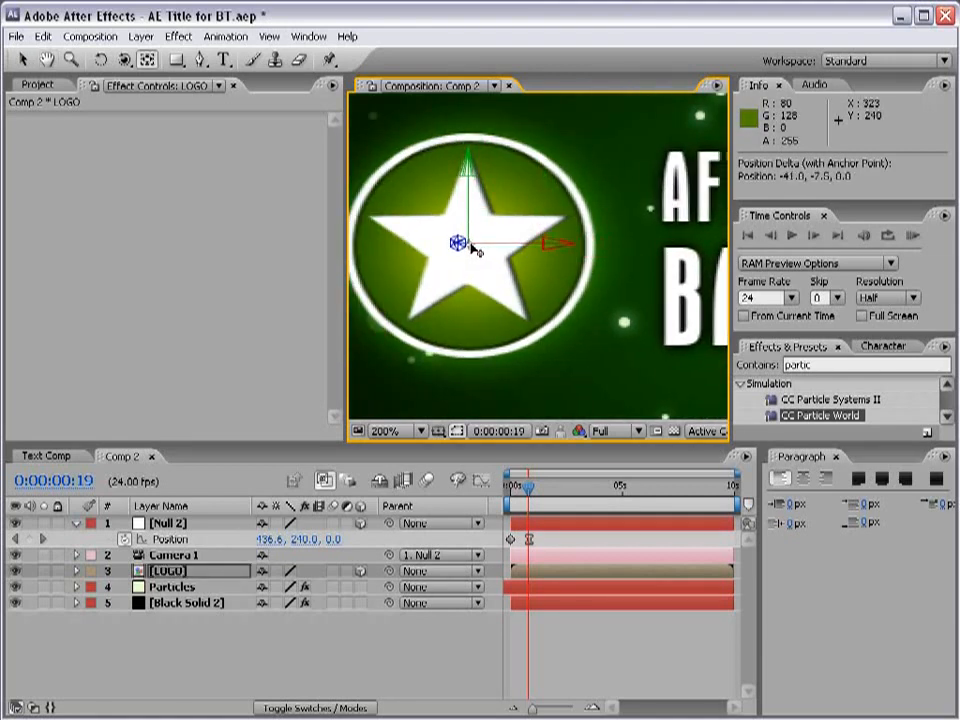
- Try rotating the LOGO layer around the star's centre, and undo the rotation
click(101, 59)
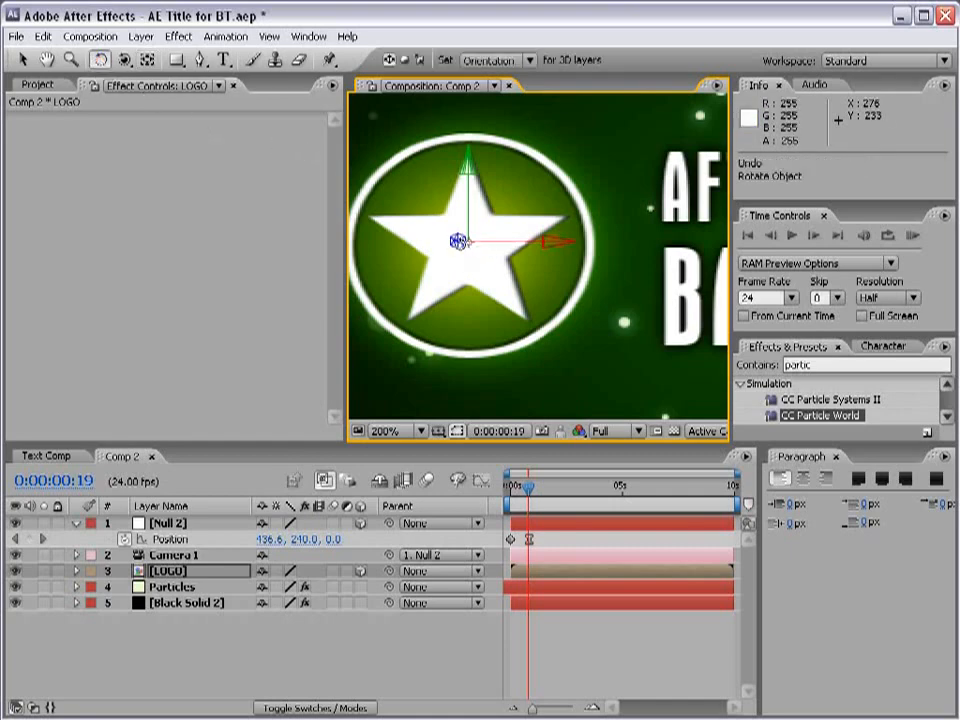
drag(457, 247, 504, 264)
key(comma)
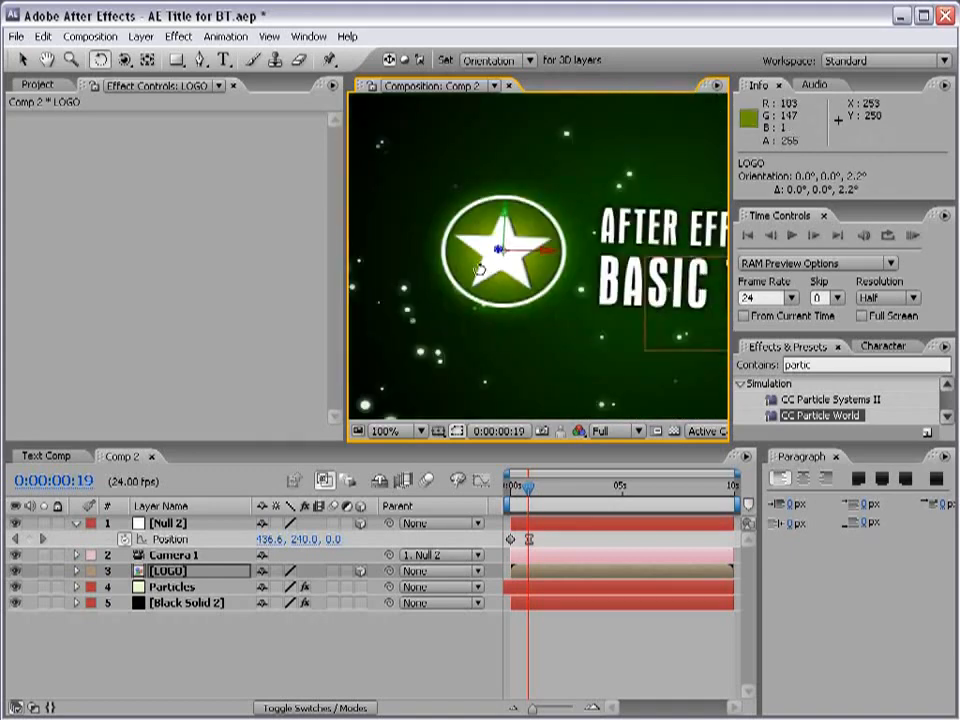
key(ctrl+z)
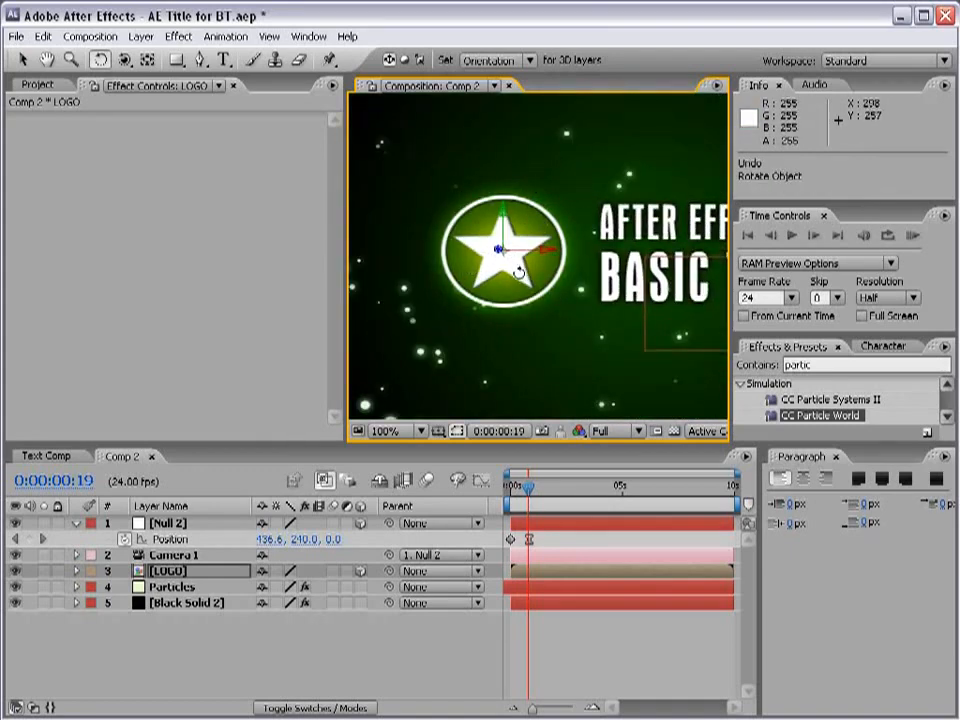
- Fit the whole title in view and add an Orientation keyframe to the LOGO layer at 0:00:01:10
key(comma)
key(h)
drag(610, 283, 580, 276)
key(w)
mouse_move(528, 495)
mouse_down()
mouse_move(508, 492)
mouse_move(541, 505)
mouse_up()
click(176, 572)
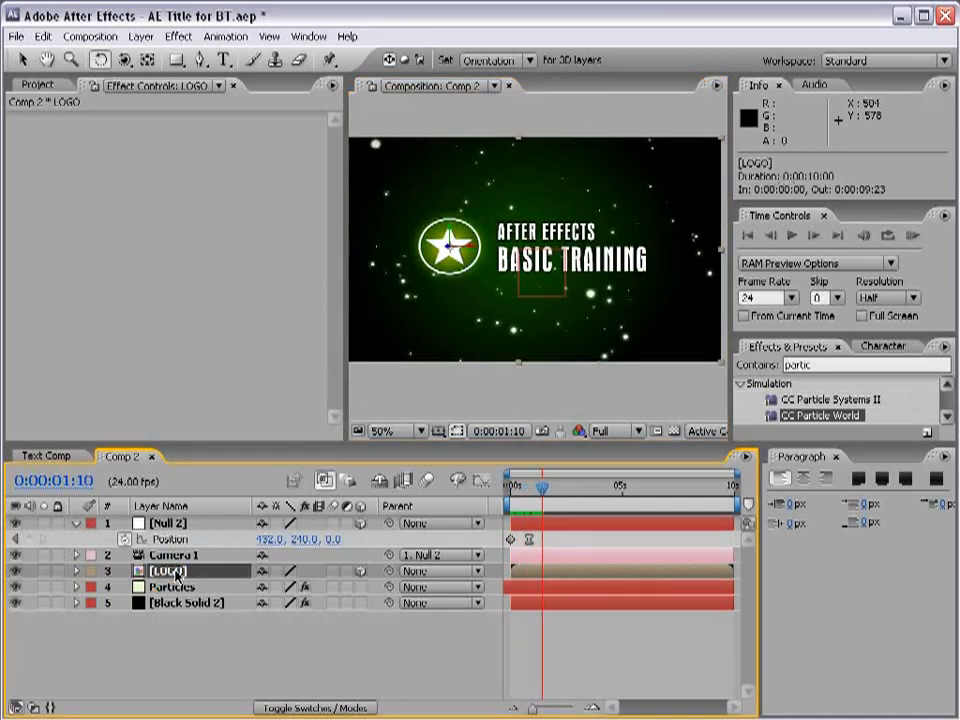
key(r)
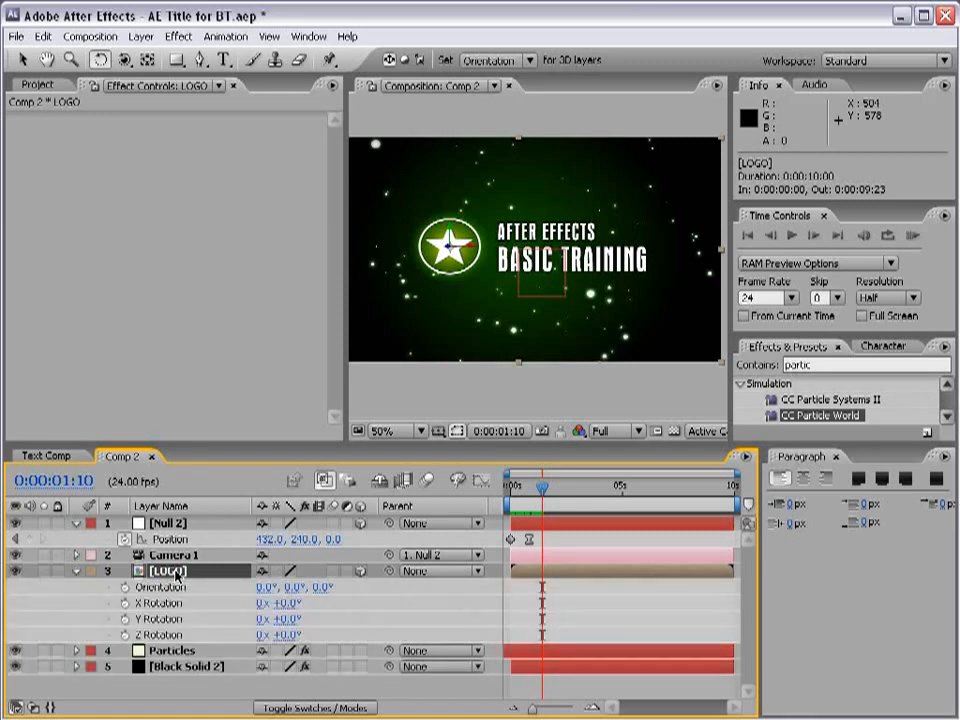
click(125, 588)
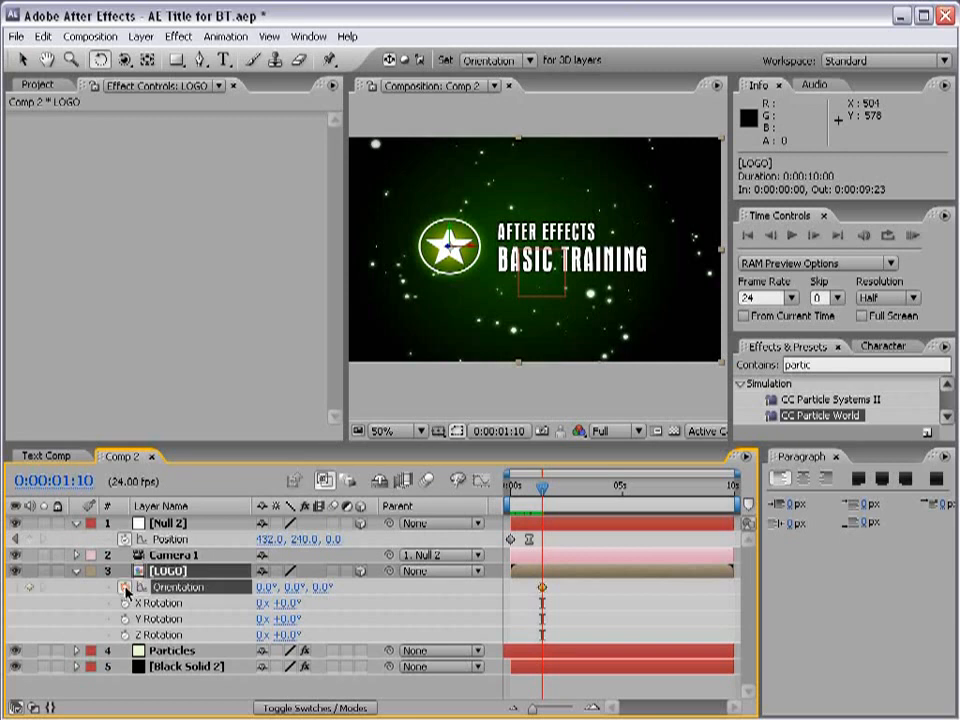
- Set the LOGO layer's Z orientation to 90° at 0:00:02:01 and scrub through the rotation
drag(541, 490, 556, 490)
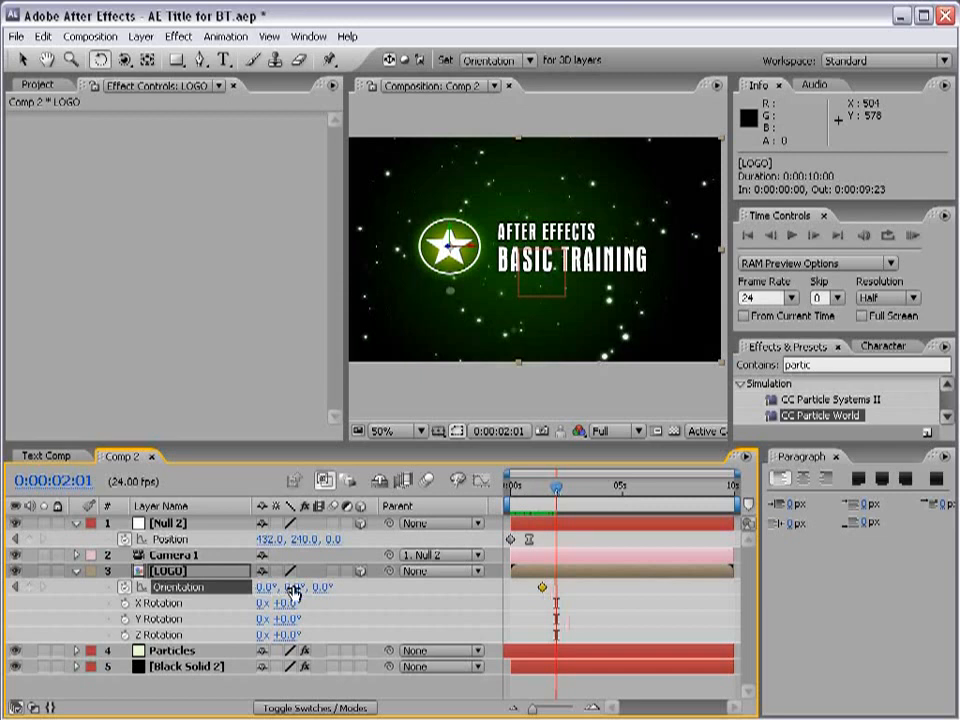
drag(316, 592, 364, 588)
click(330, 587)
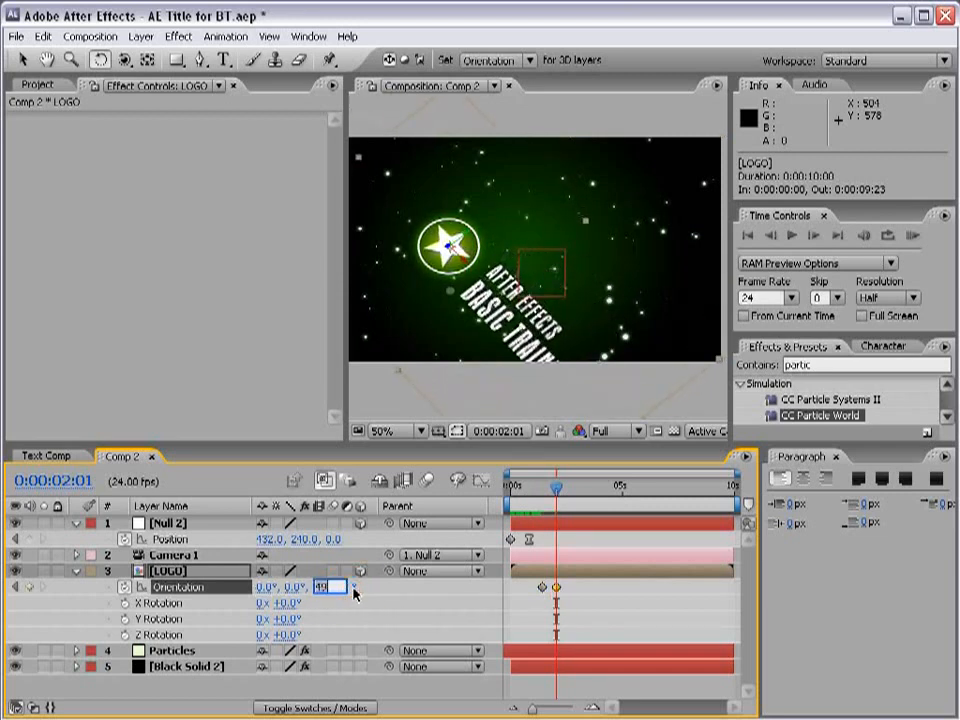
key(Return)
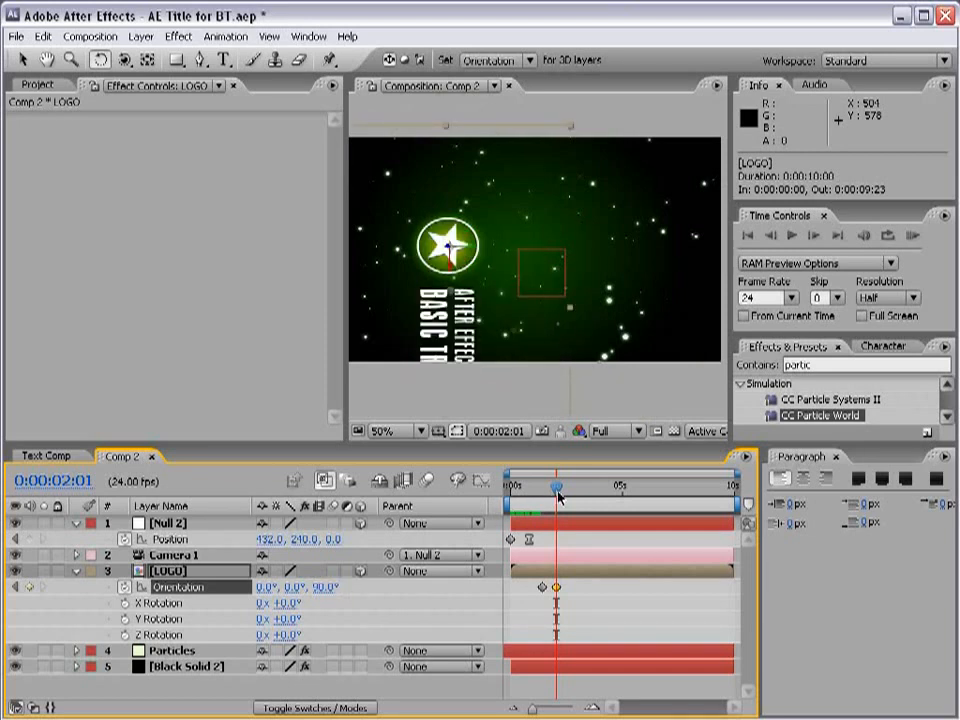
mouse_move(553, 500)
mouse_down()
mouse_move(541, 500)
mouse_move(553, 500)
mouse_up()
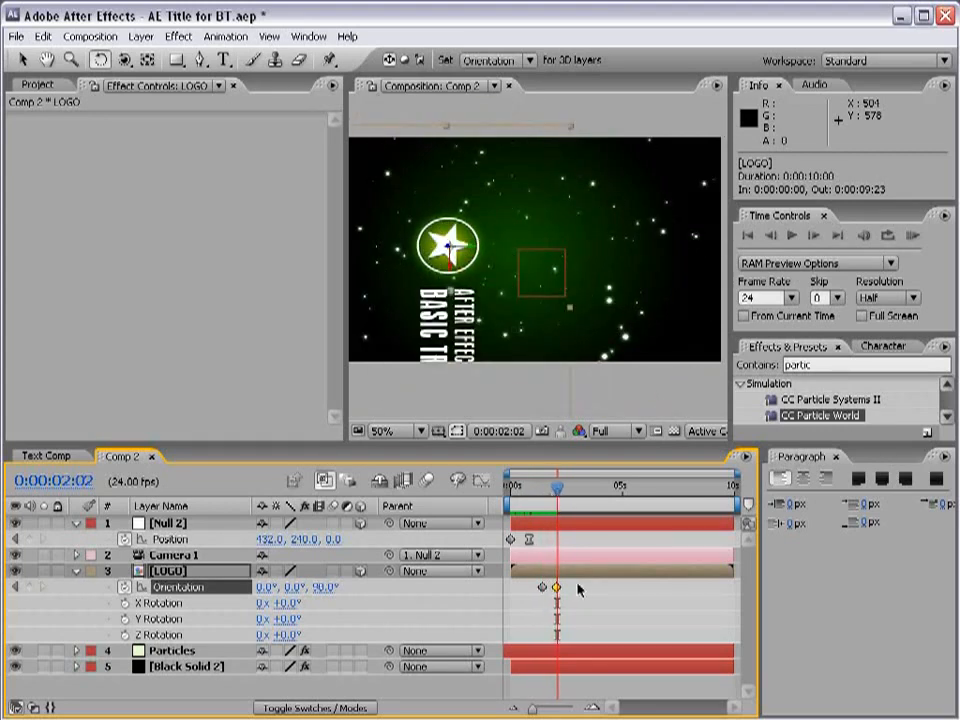
- Apply Easy Ease to both LOGO Orientation keyframes and scrub through the eased rotation
shift+click(541, 587)
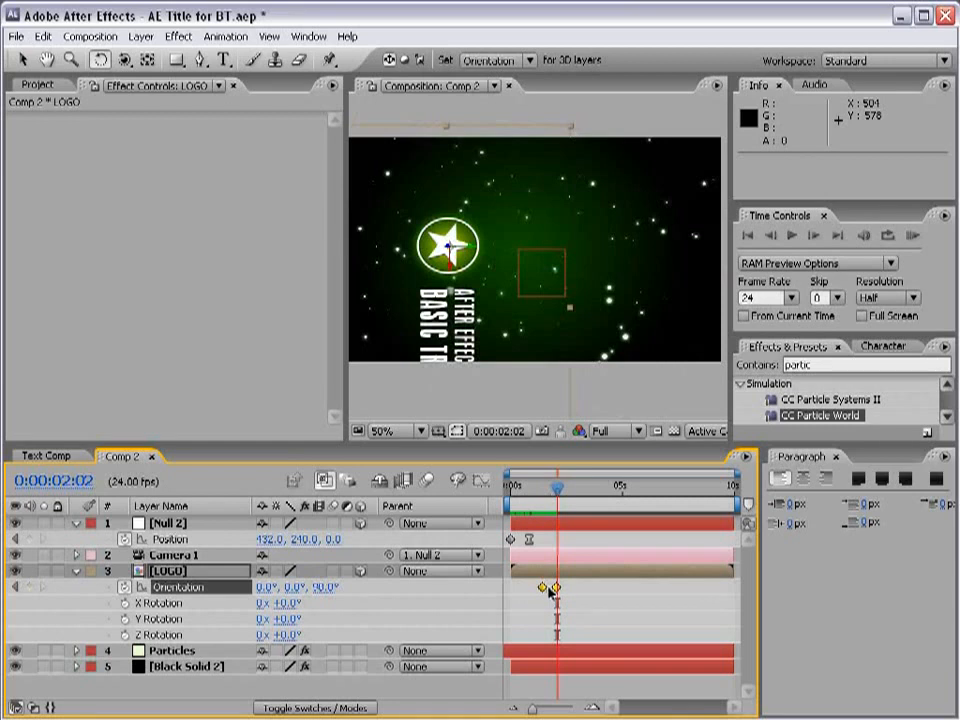
key(F9)
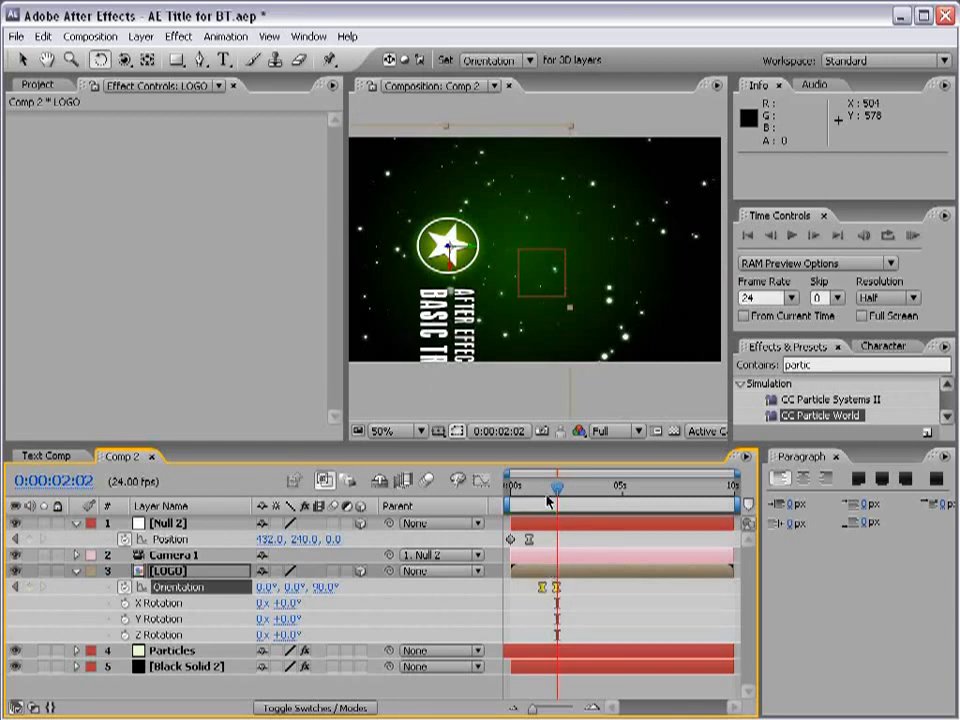
mouse_move(549, 488)
mouse_down()
mouse_move(537, 488)
mouse_move(558, 487)
mouse_up()
- Hold Null 2's position with a keyframe at 0:00:02:02, set its Z position to 1414 at 0:00:02:16, and scrub through the camera move
click(168, 524)
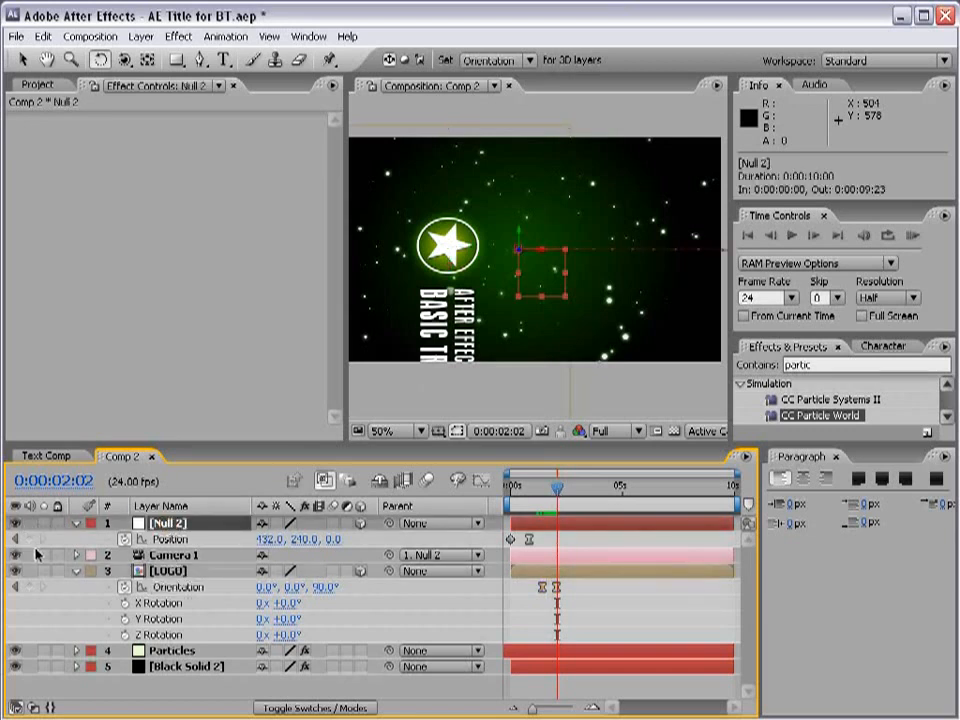
click(31, 540)
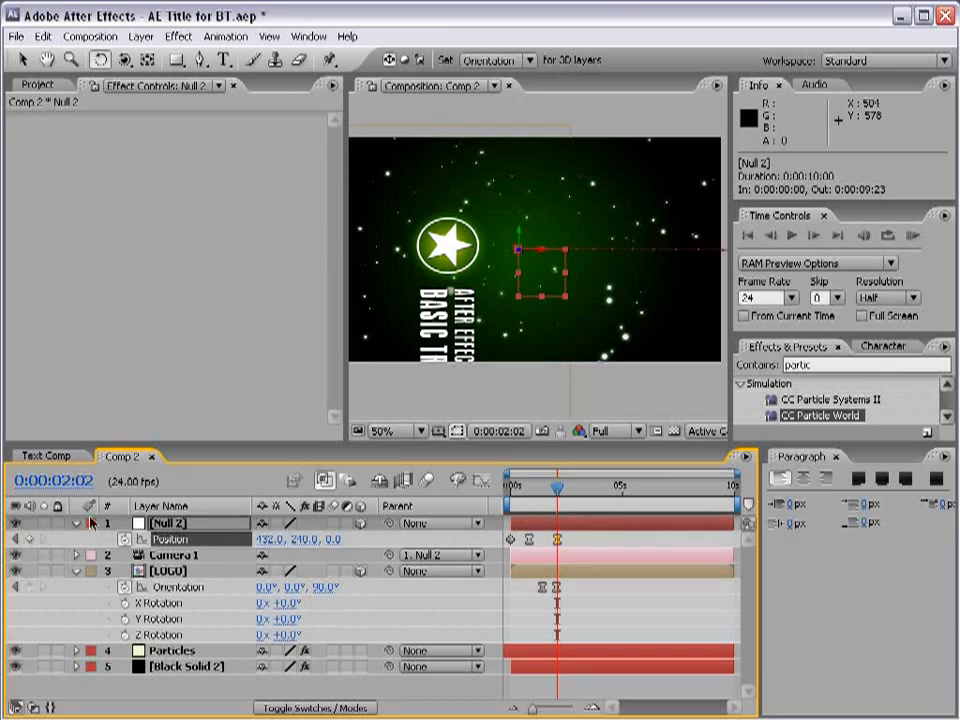
drag(557, 492, 570, 490)
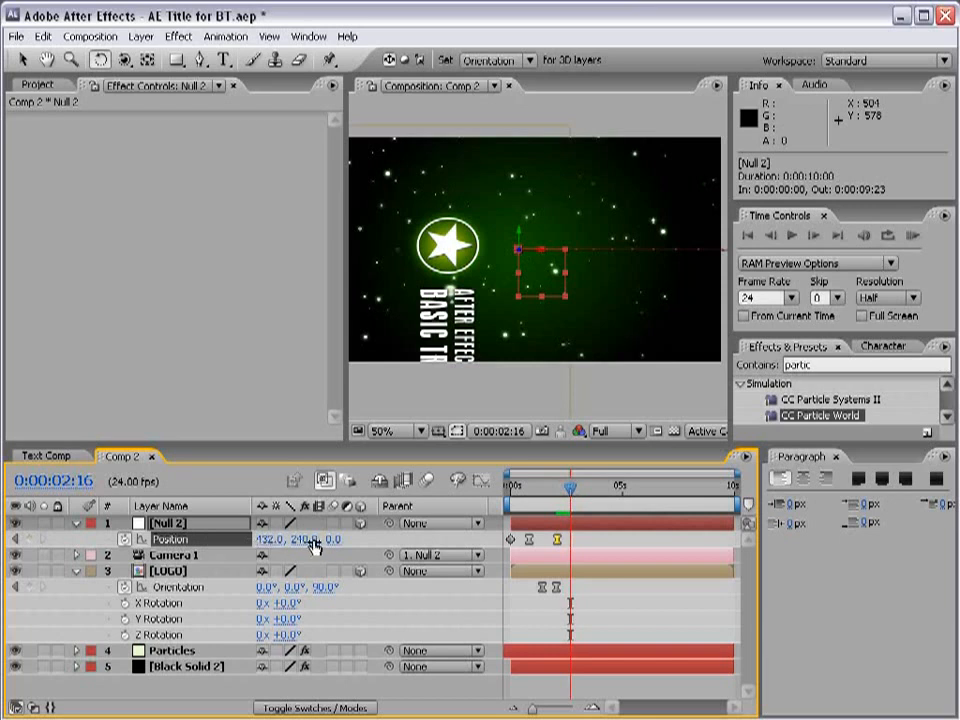
drag(333, 540, 690, 539)
drag(345, 563, 376, 547)
key(KP_0)
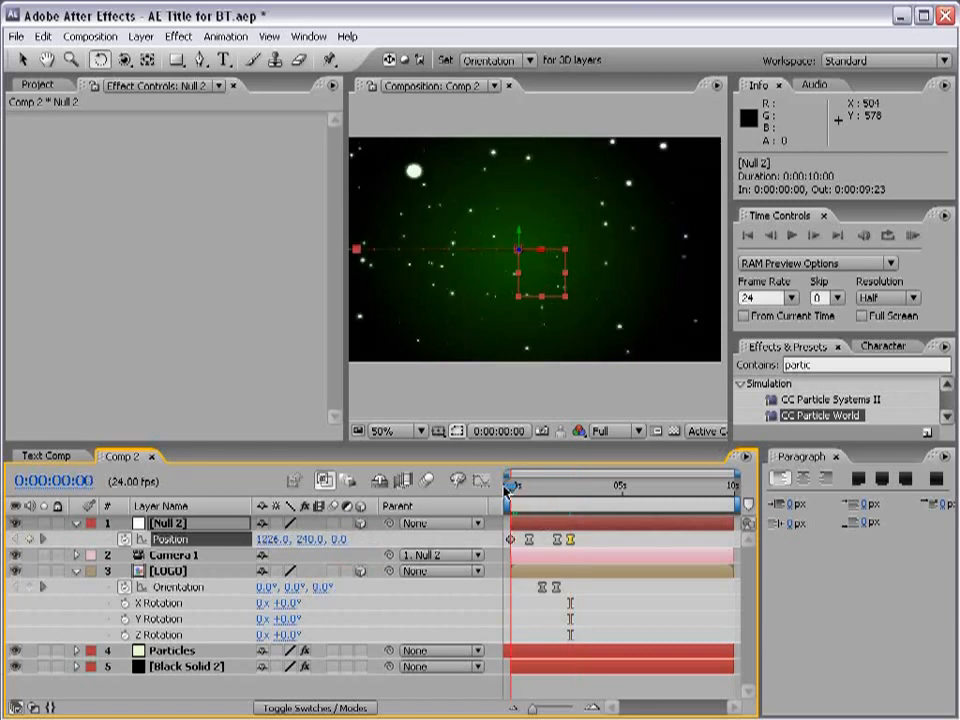
drag(525, 490, 571, 489)
mouse_move(554, 488)
mouse_down()
mouse_move(522, 488)
mouse_move(570, 487)
mouse_up()
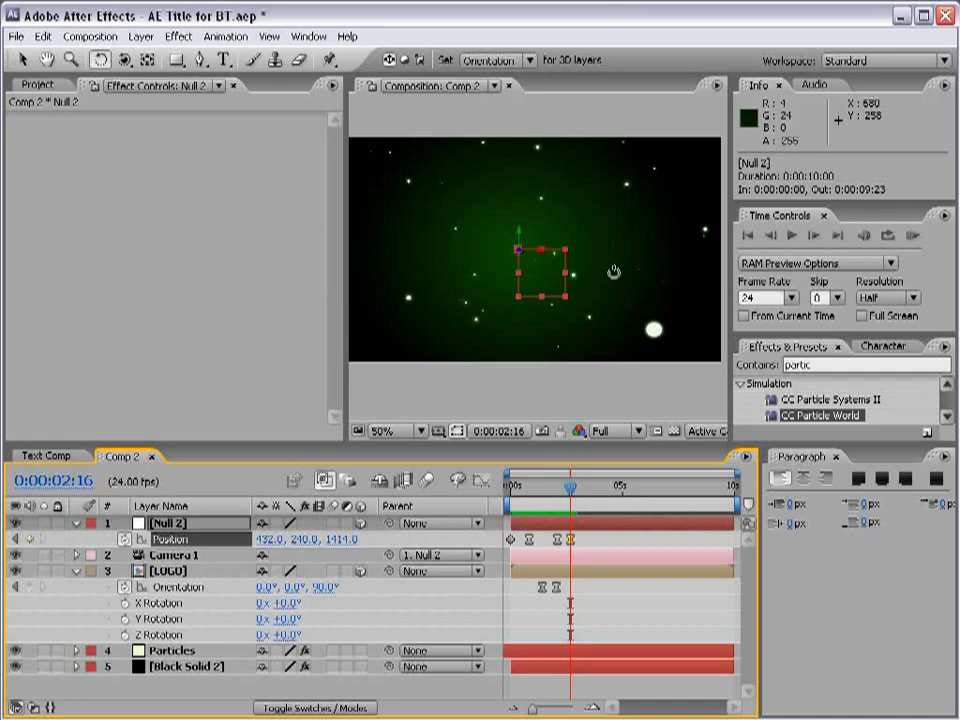
drag(573, 490, 528, 488)
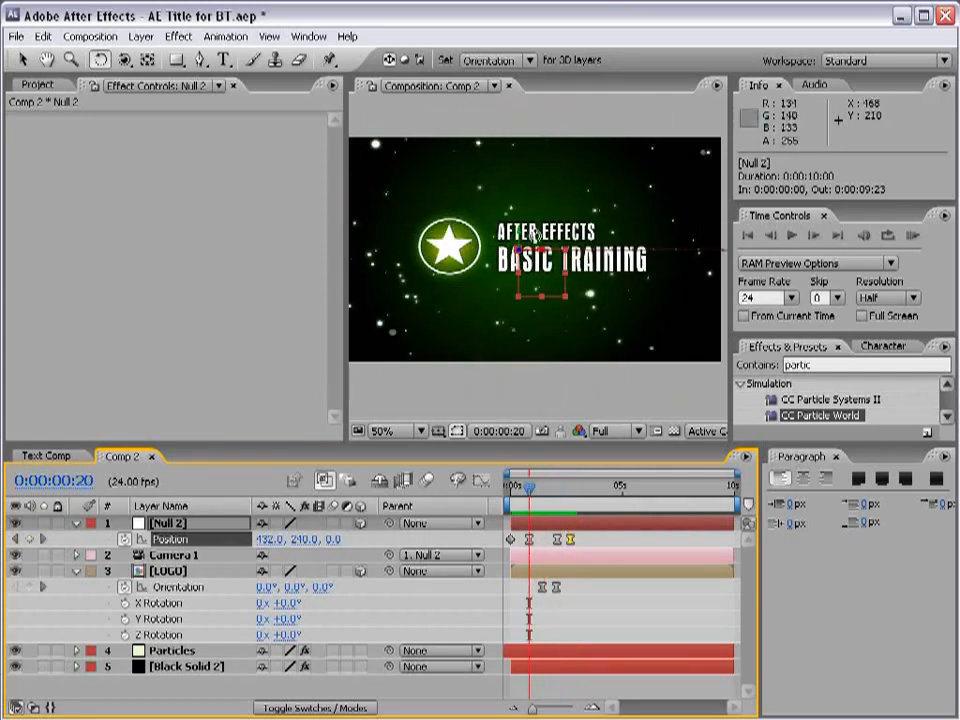
- Collapse the Null 2 and LOGO layer properties and save the project
click(76, 523)
click(76, 554)
click(115, 658)
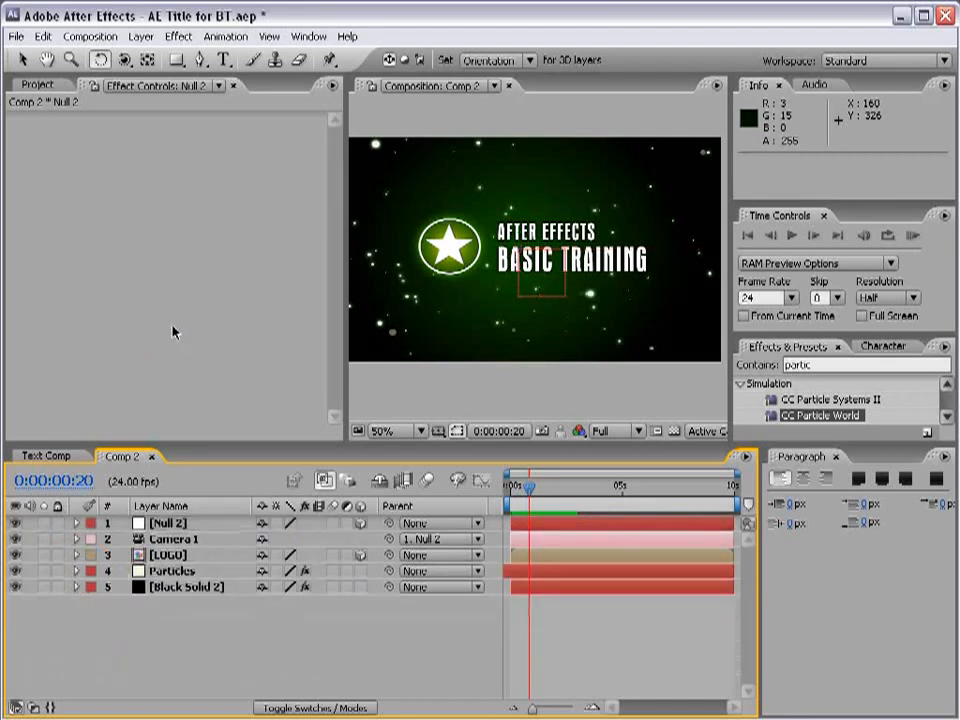
key(ctrl+s)
key(v)
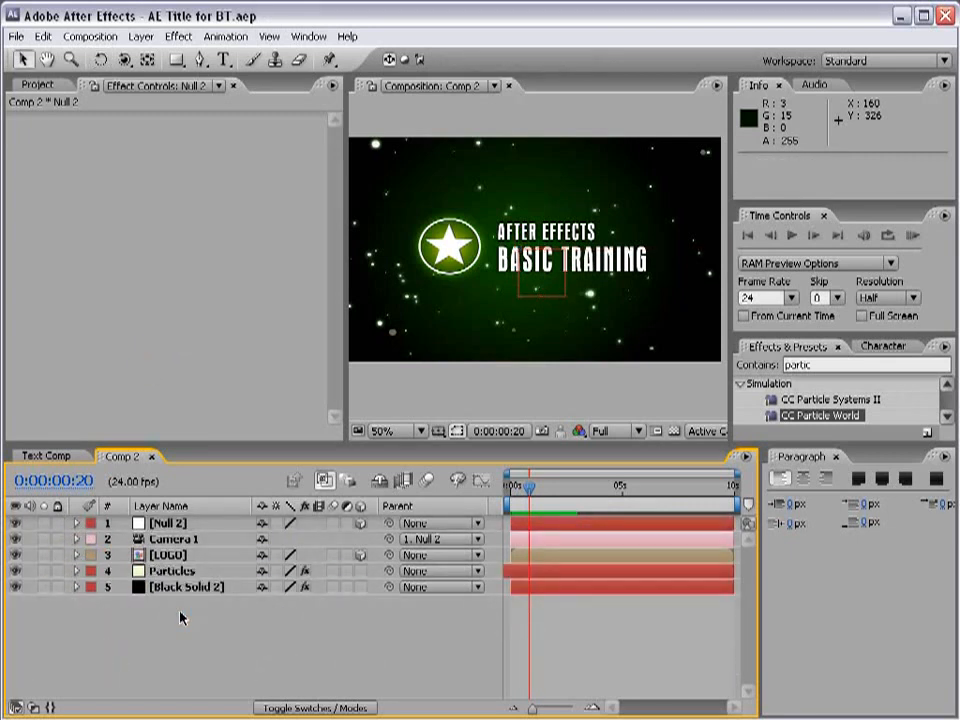
- Copy the AFTER EFFECTS text layer from the LOGO composition and paste it into Comp 2
click(160, 555)
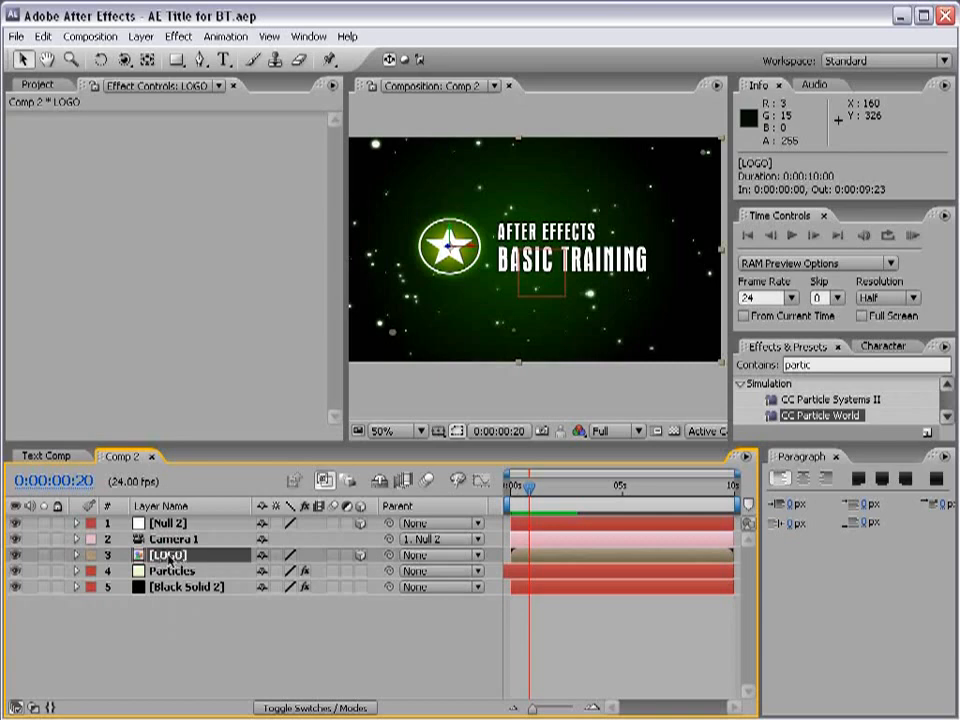
double_click(163, 556)
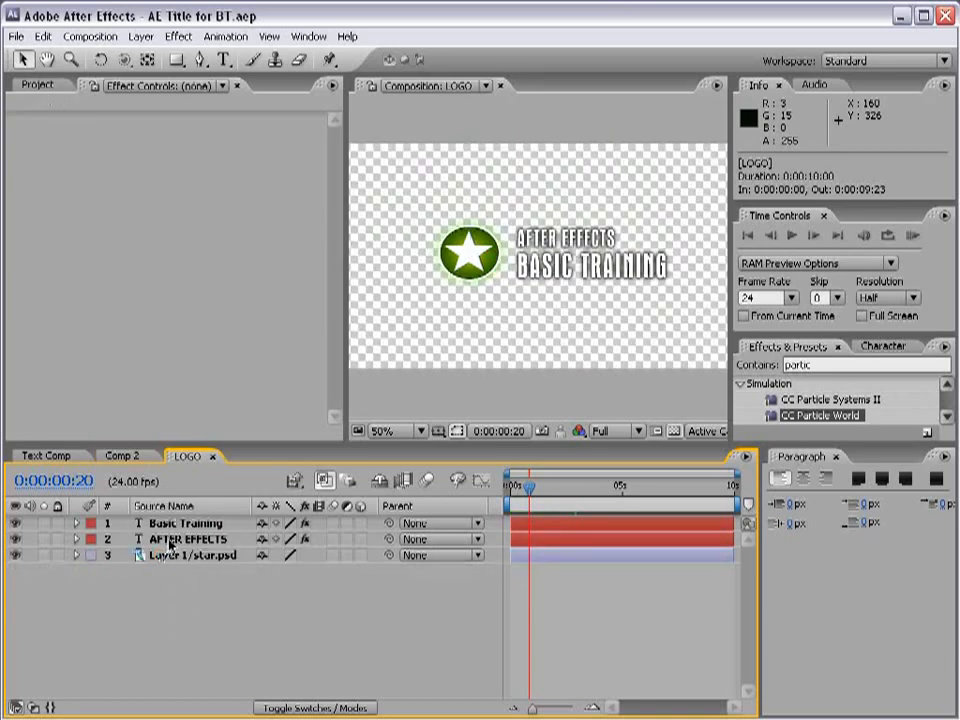
click(172, 540)
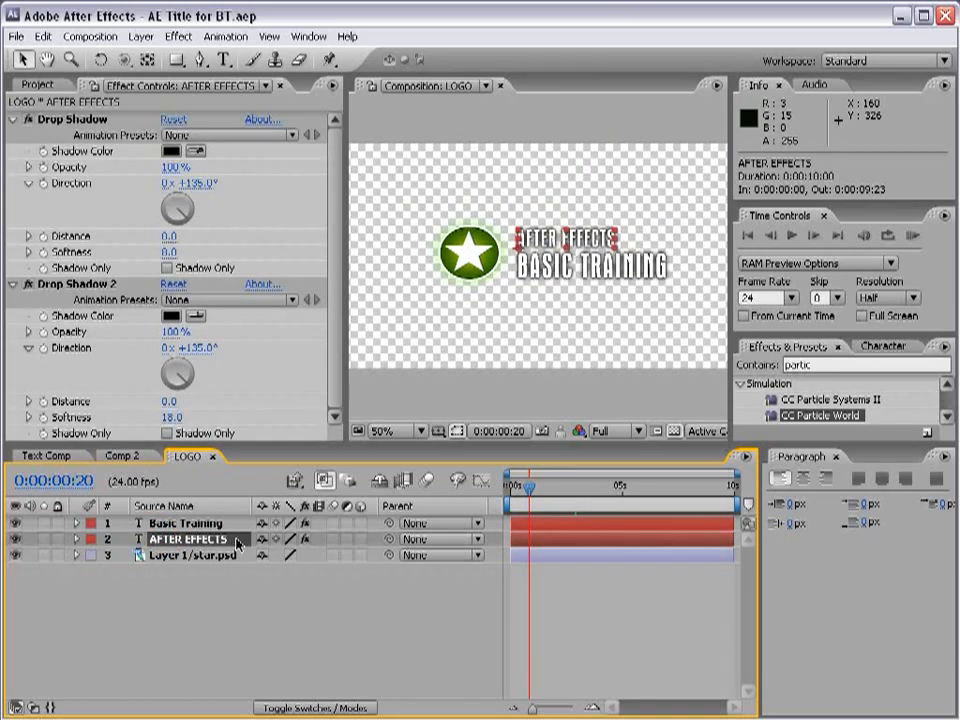
key(ctrl+c)
click(43, 37)
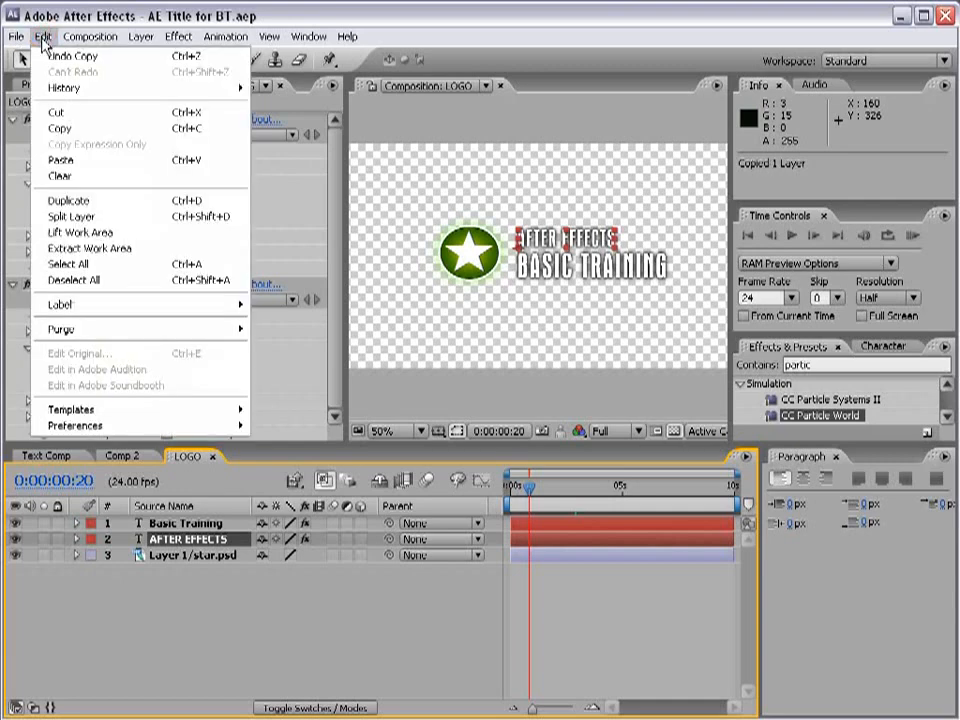
click(95, 130)
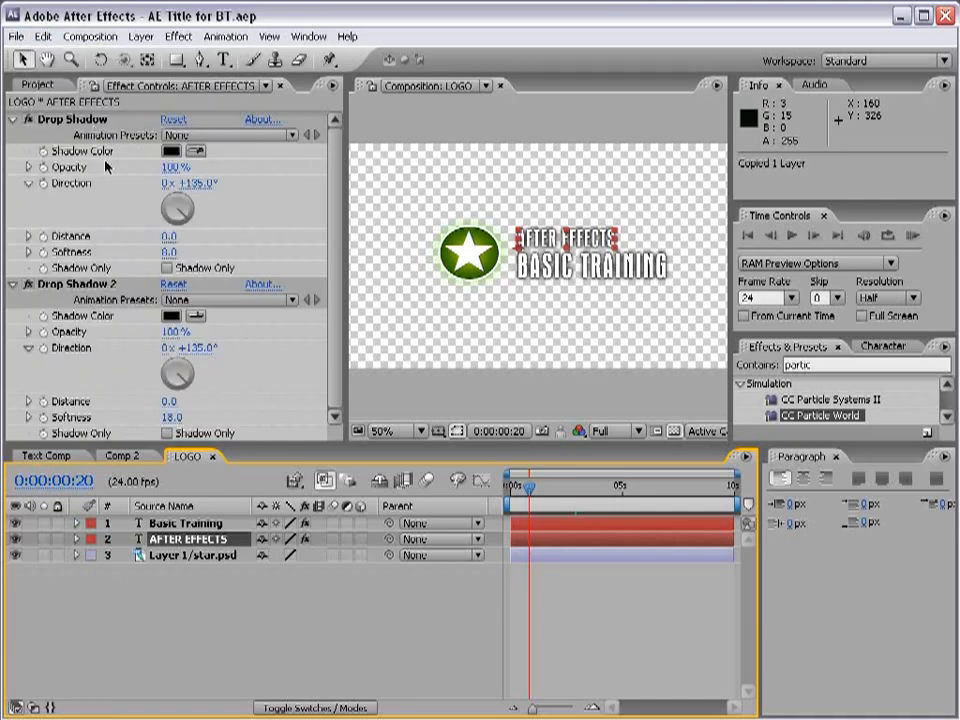
click(122, 457)
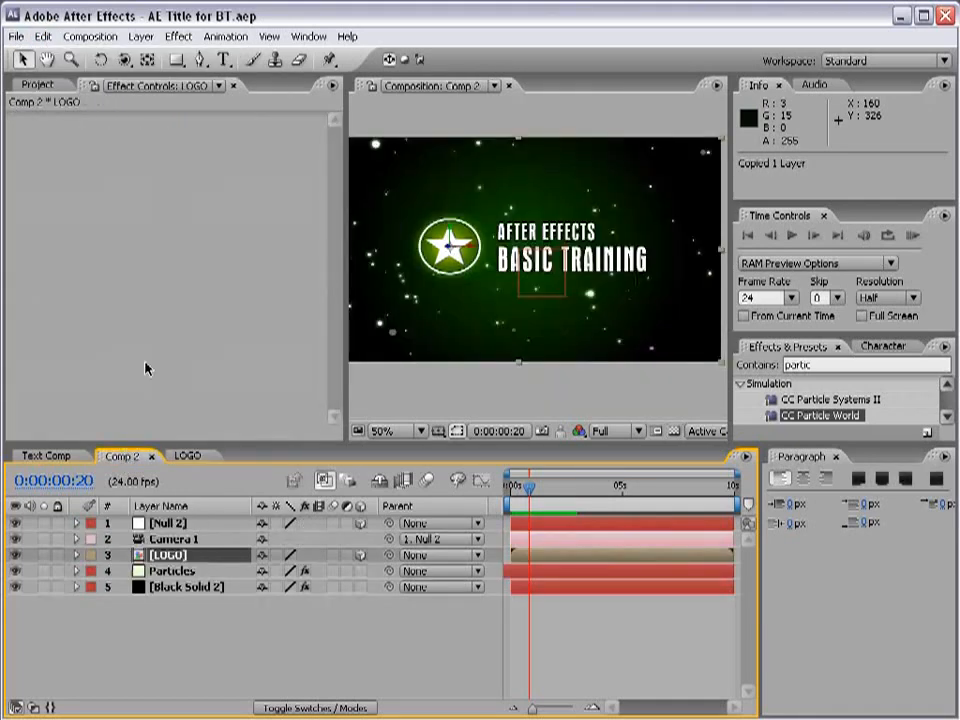
click(43, 36)
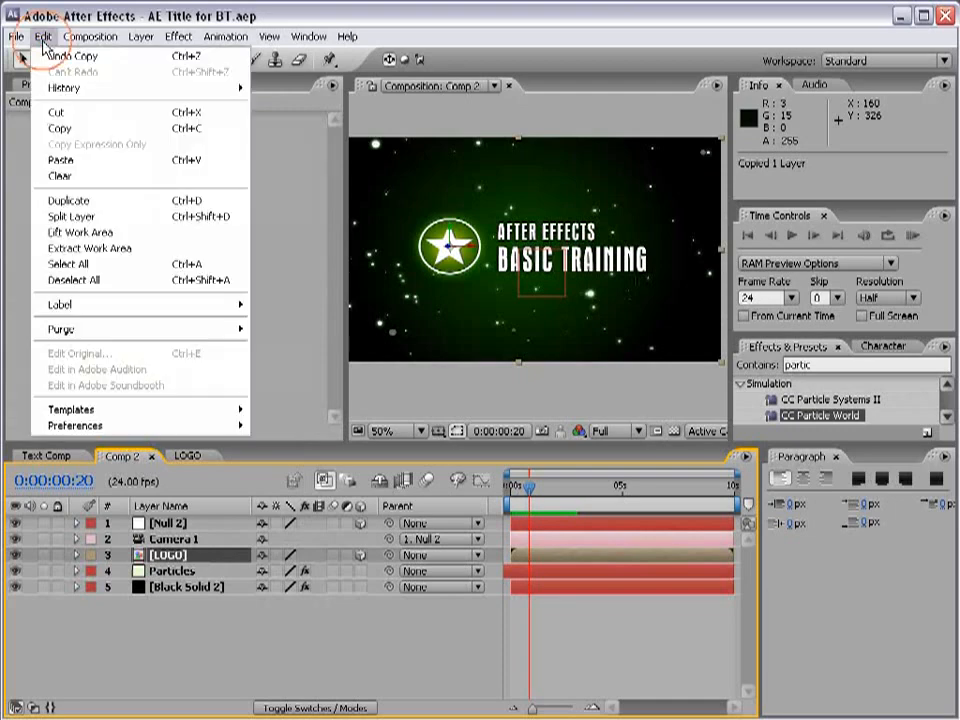
click(85, 162)
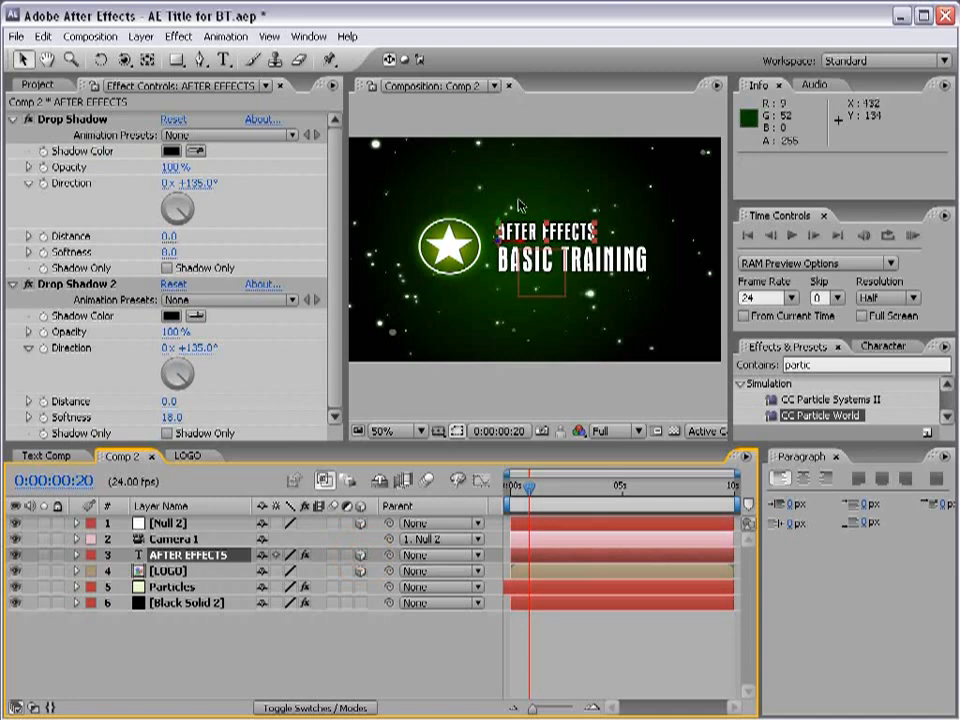
- Raise the pasted AFTER EFFECTS text to Y position 137 and place its layer at the top of the stack
click(505, 230)
drag(505, 230, 505, 193)
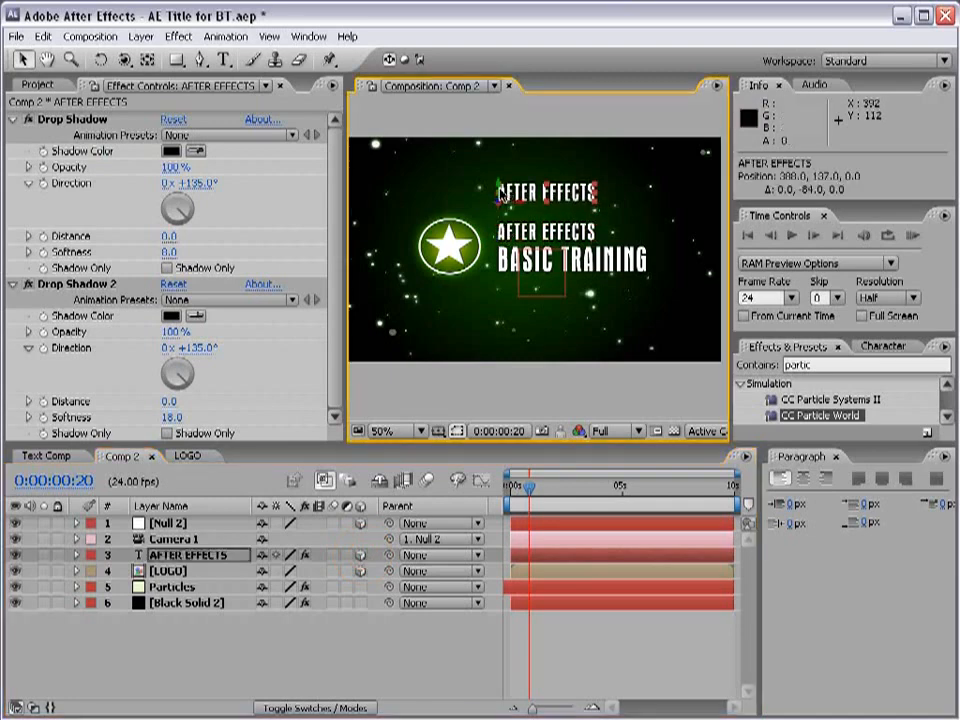
drag(181, 558, 184, 518)
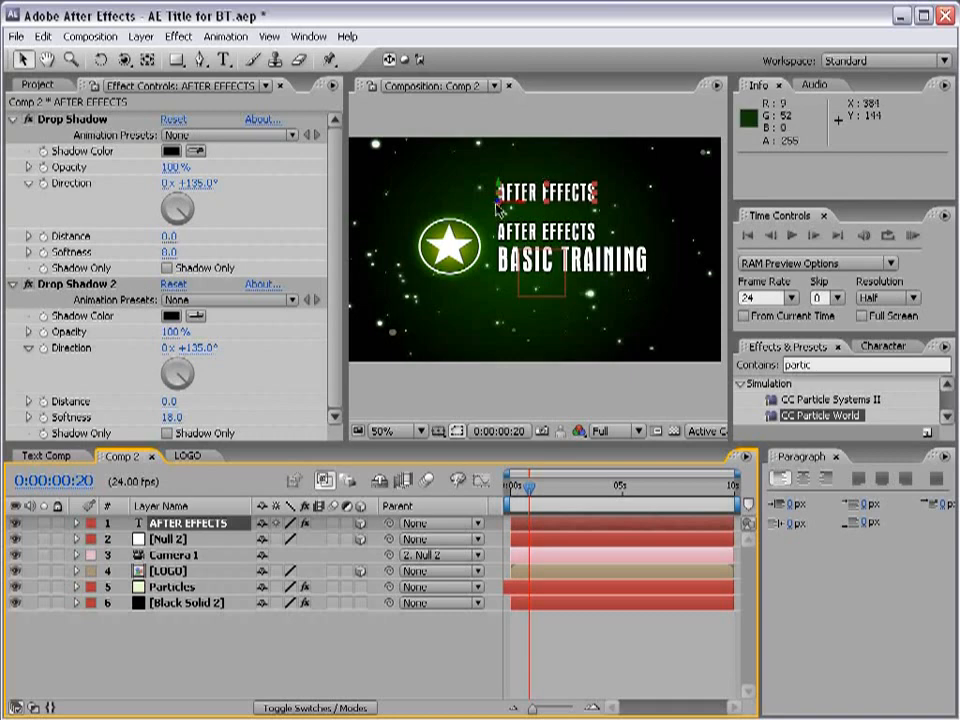
- Push the AFTER EFFECTS text back to Z position 2066.8 and raise it to Y position 62
scroll(497, 207, up, 2)
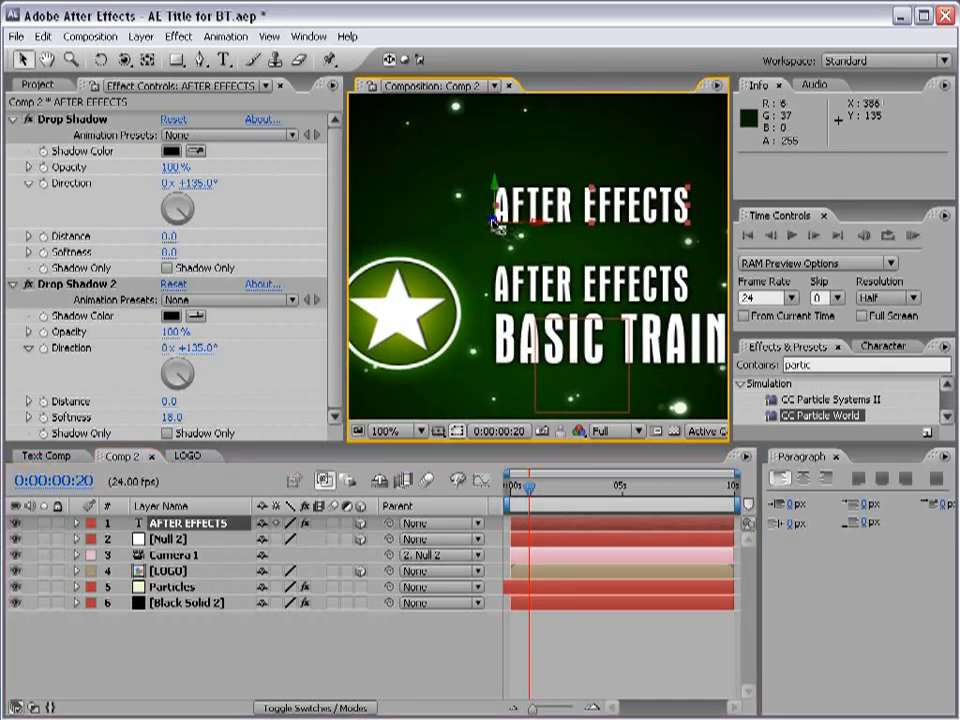
drag(497, 222, 531, 418)
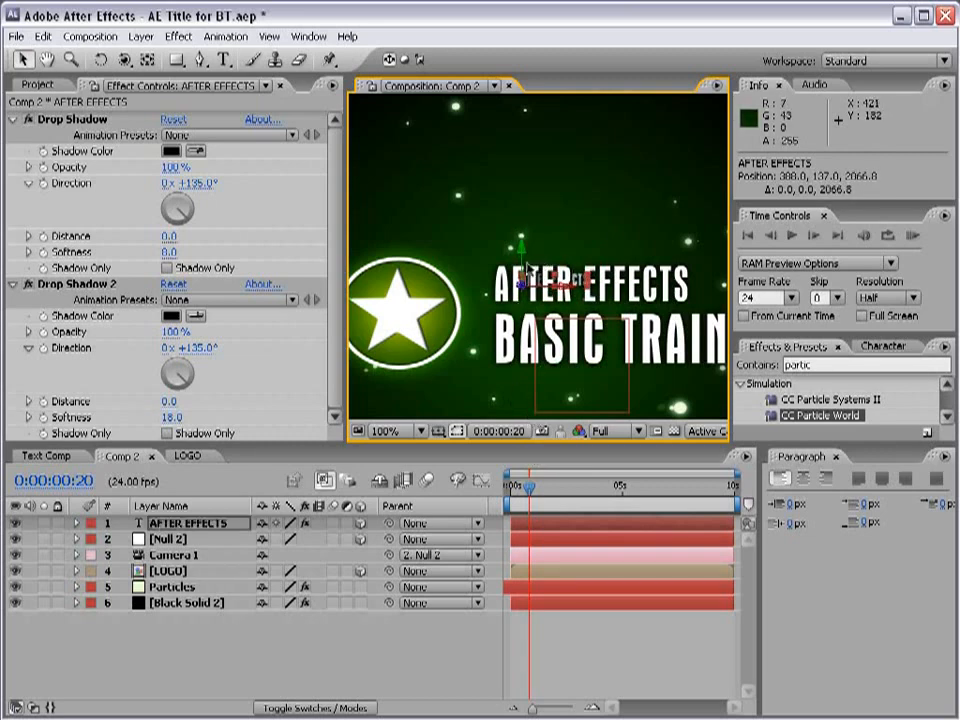
drag(526, 276, 536, 254)
key(comma)
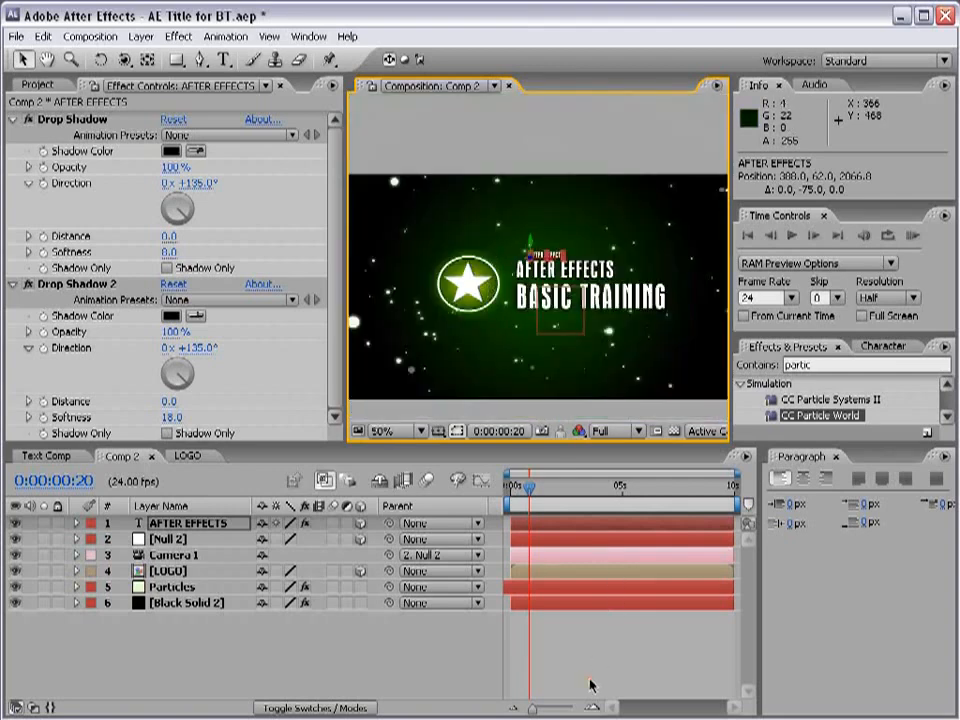
- At 0:00:02:21, lower the AFTER EFFECTS text to Y position 284
drag(534, 497, 575, 490)
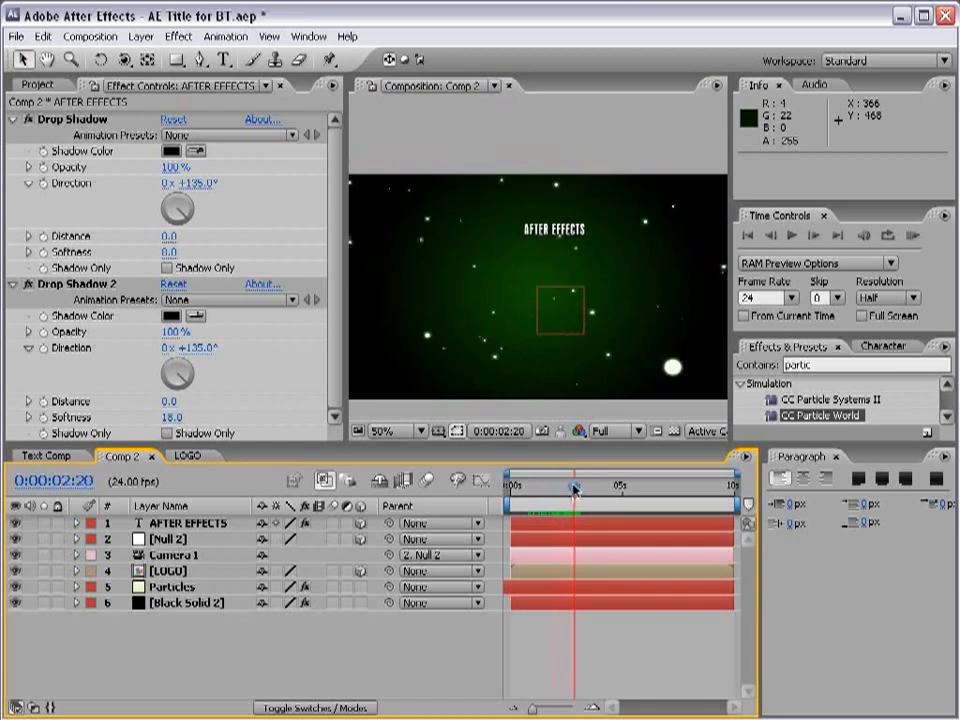
click(558, 234)
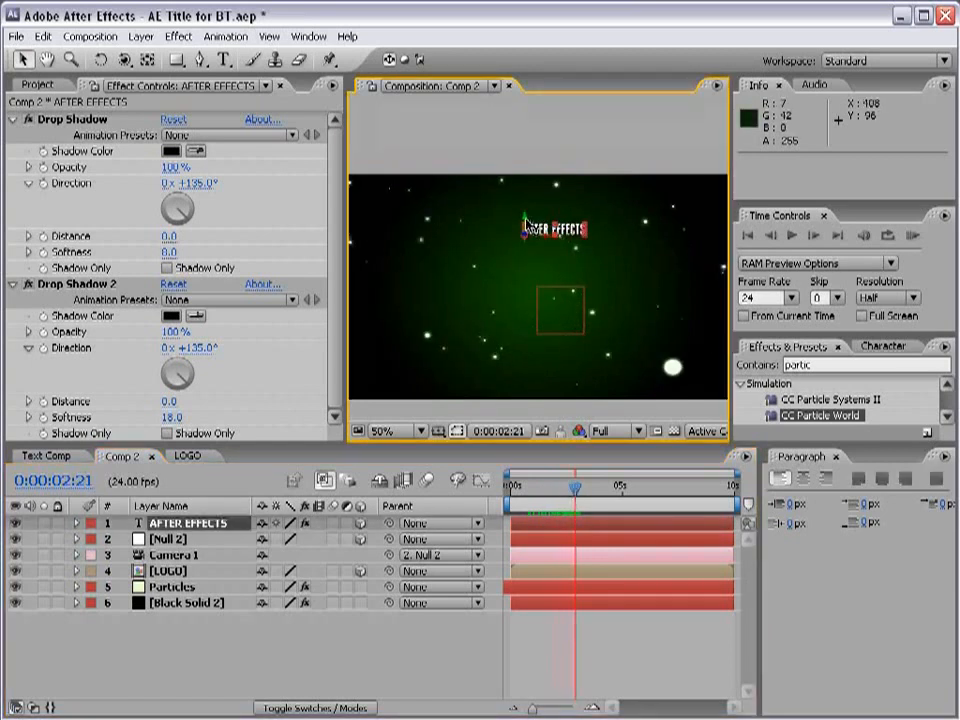
drag(526, 224, 528, 328)
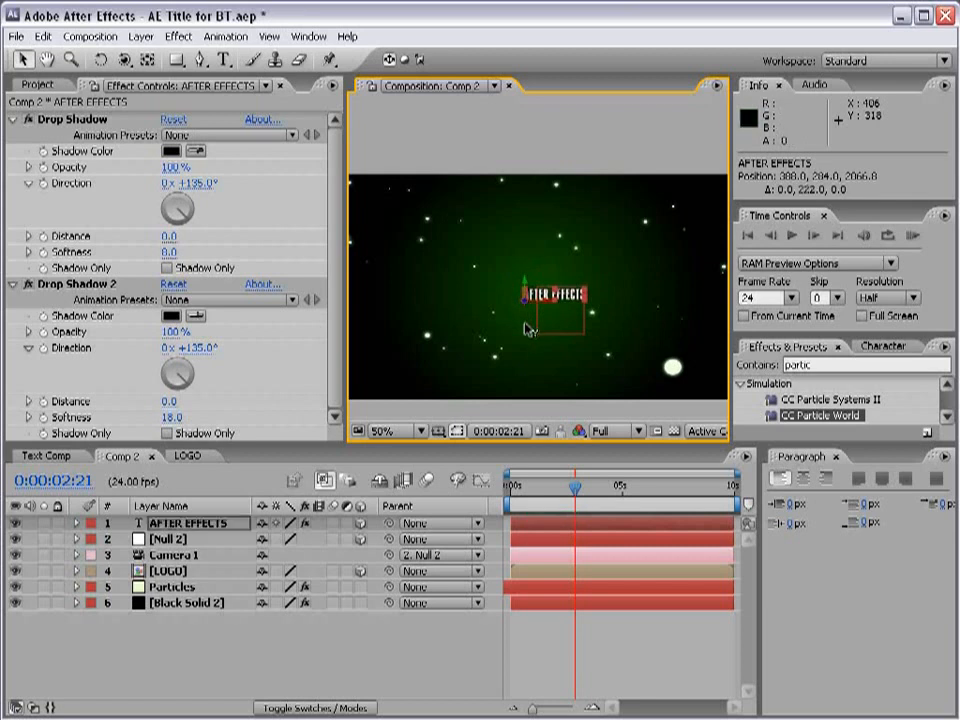
- Use temporary Title/Action Safe guides to centre the AFTER EFFECTS text and bring it closer, at position 343.3, 256.2, 1166.8
click(439, 431)
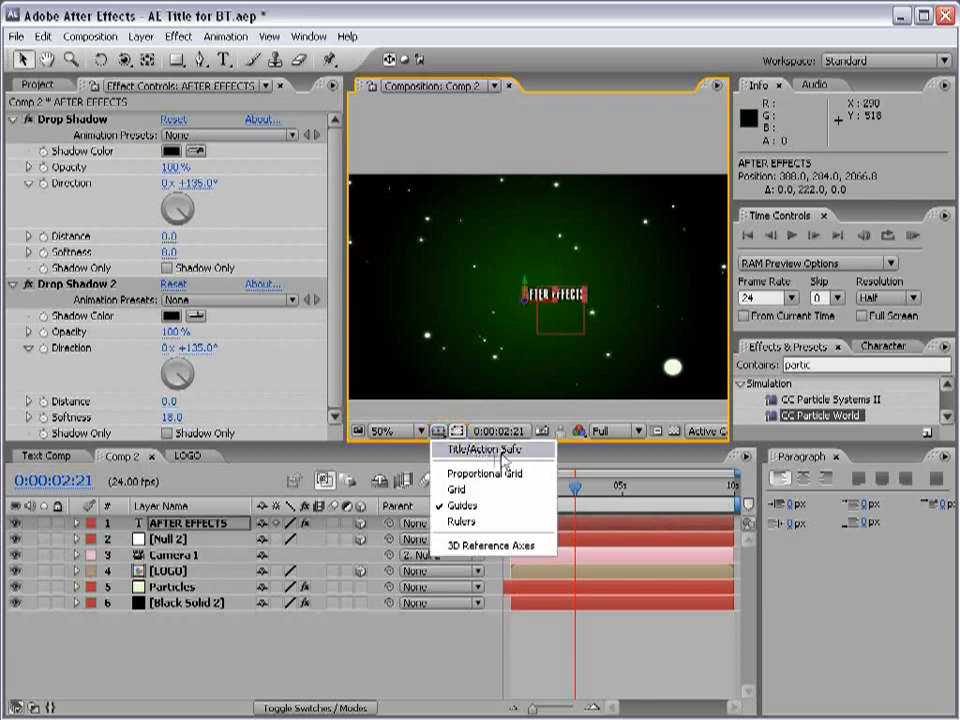
click(502, 451)
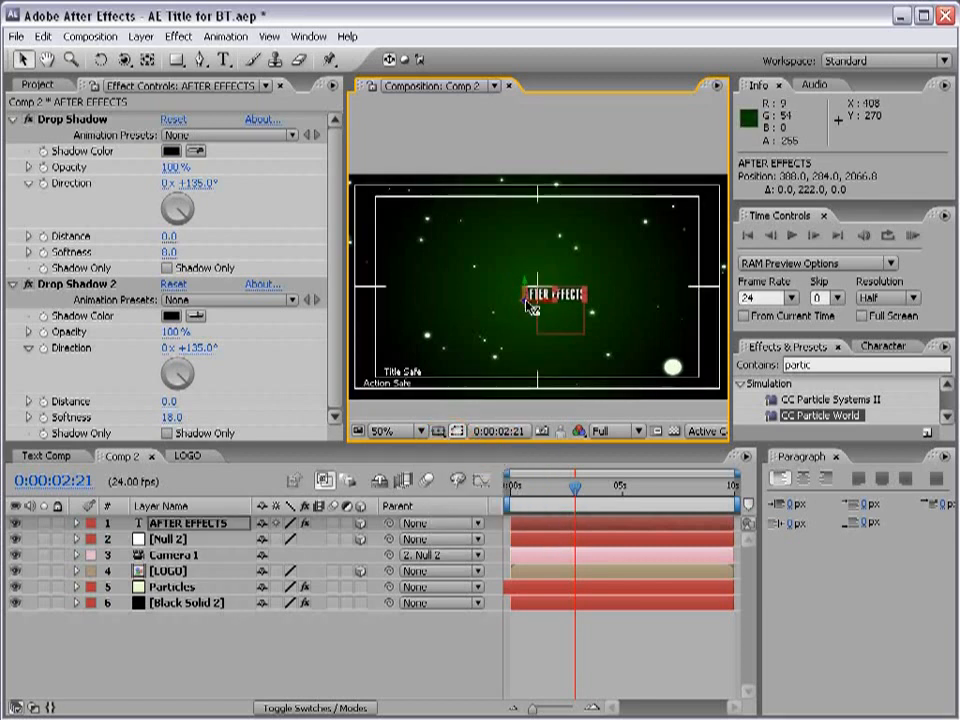
drag(530, 307, 520, 332)
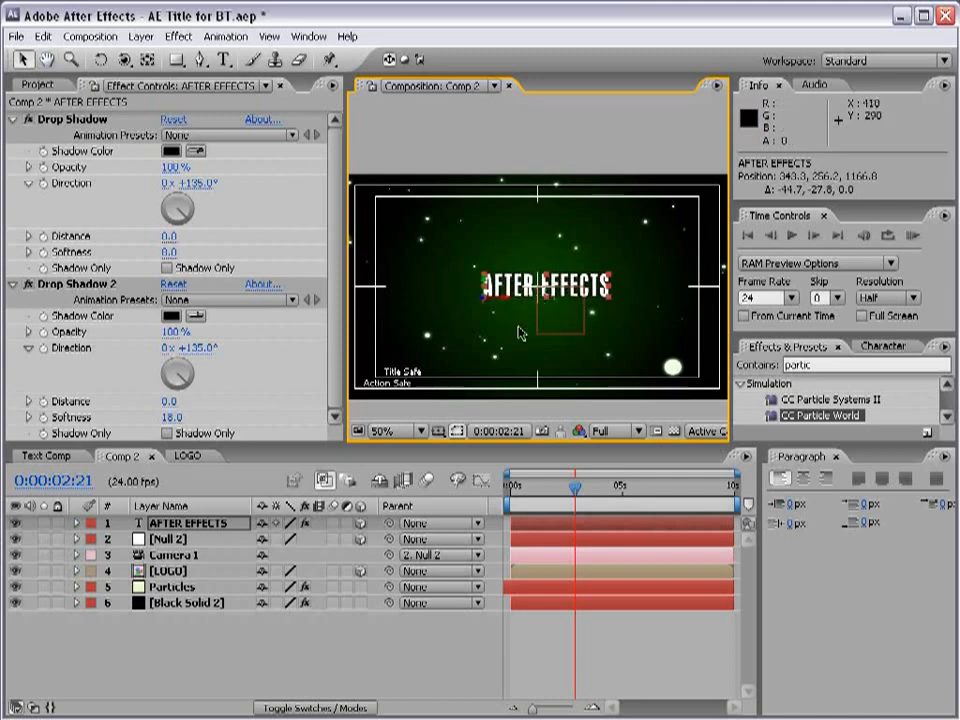
click(439, 430)
click(482, 448)
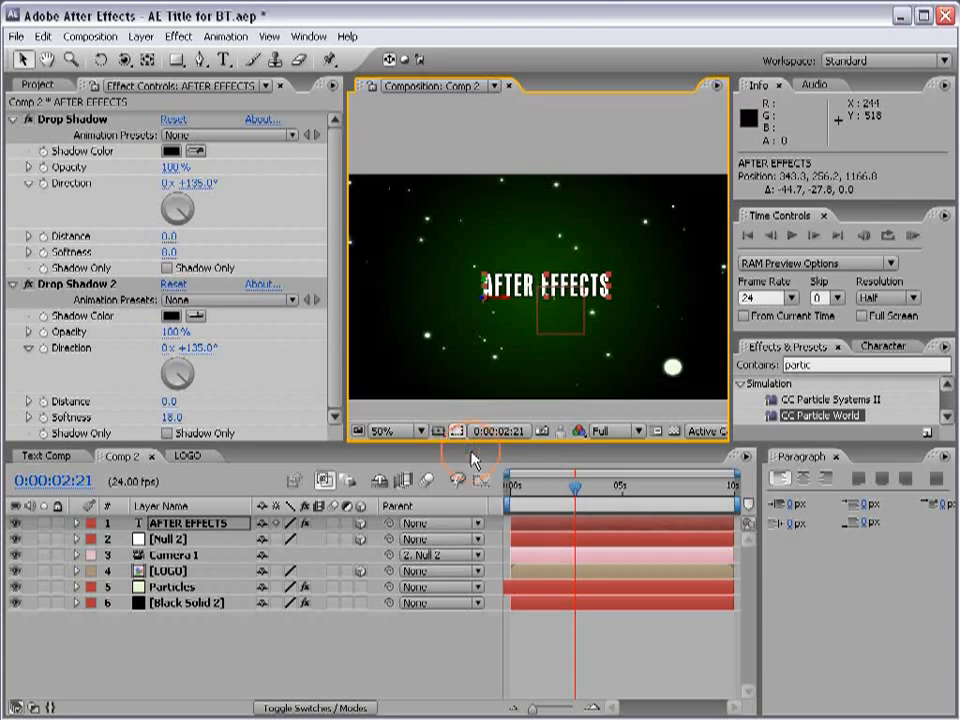
click(622, 625)
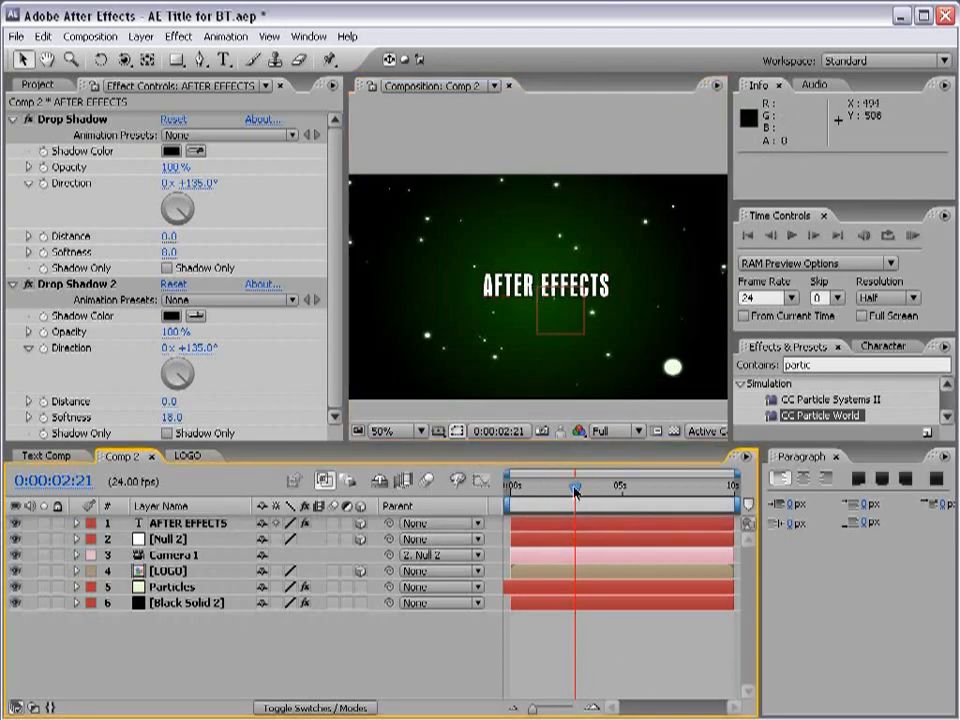
- Scrub between 0:00:01:03 and 0:00:02:03 to examine how the AFTER EFFECTS text shows behind the logo title
drag(575, 489, 537, 492)
scroll(530, 318, up, 2)
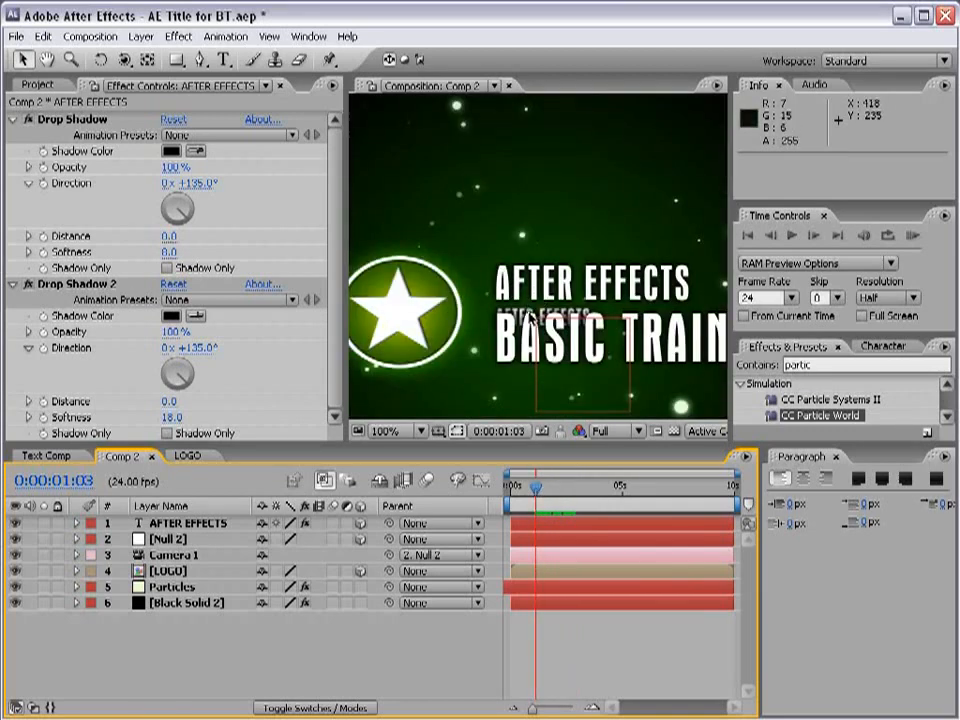
drag(536, 490, 559, 492)
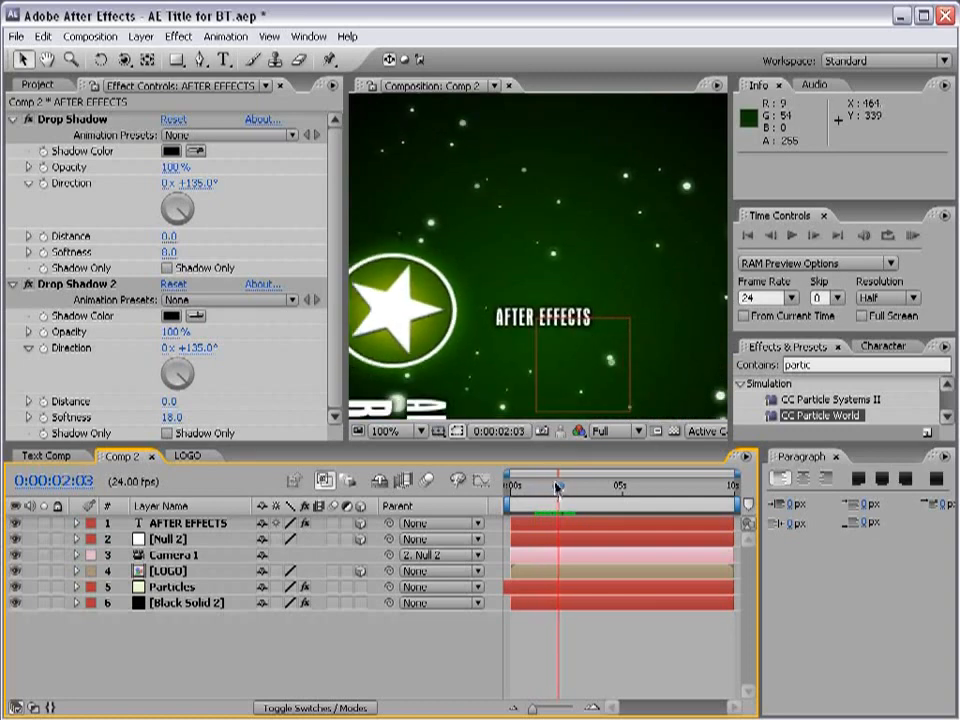
- Display the position keyframes of the Null 2 layer in a closer timeline view
click(170, 540)
key(p)
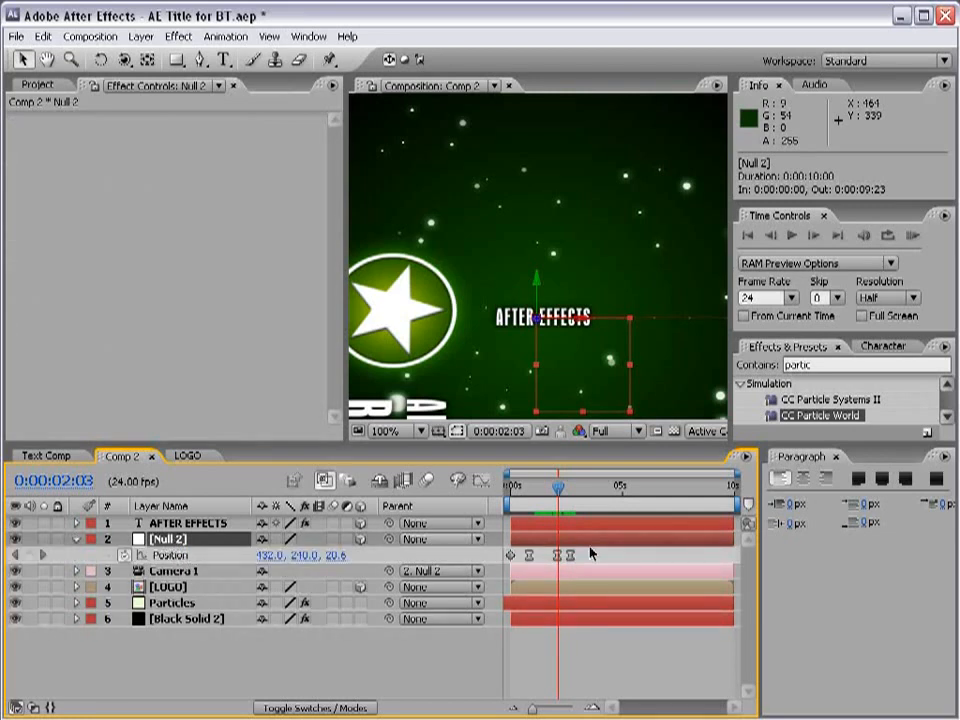
key(equal)
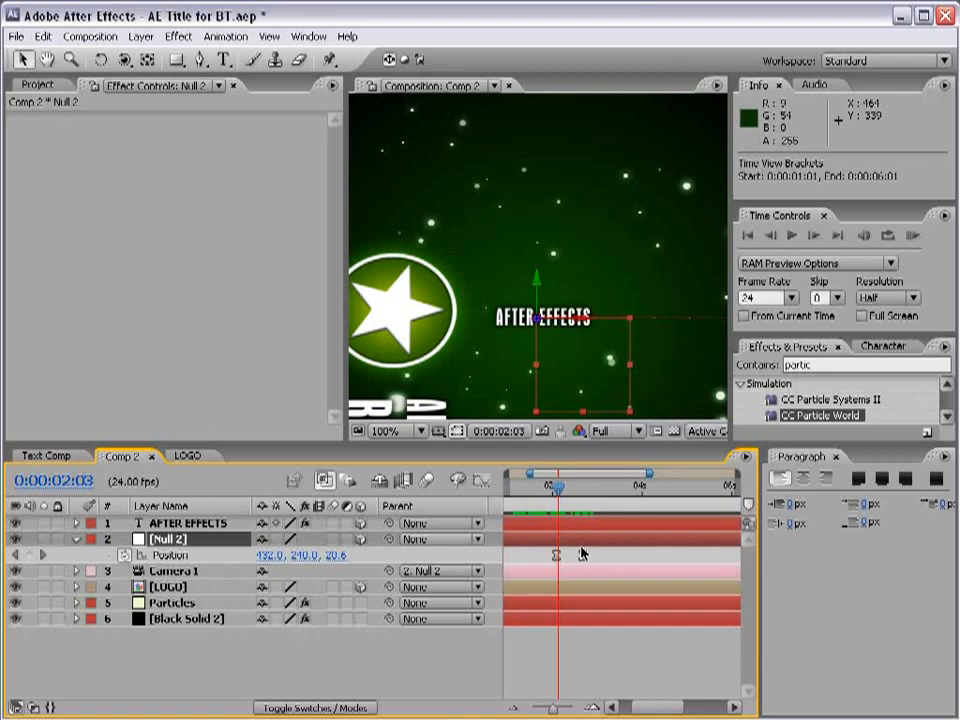
click(551, 630)
- Add an opacity keyframe of 0% to the AFTER EFFECTS text layer at 0:00:02:03
click(179, 525)
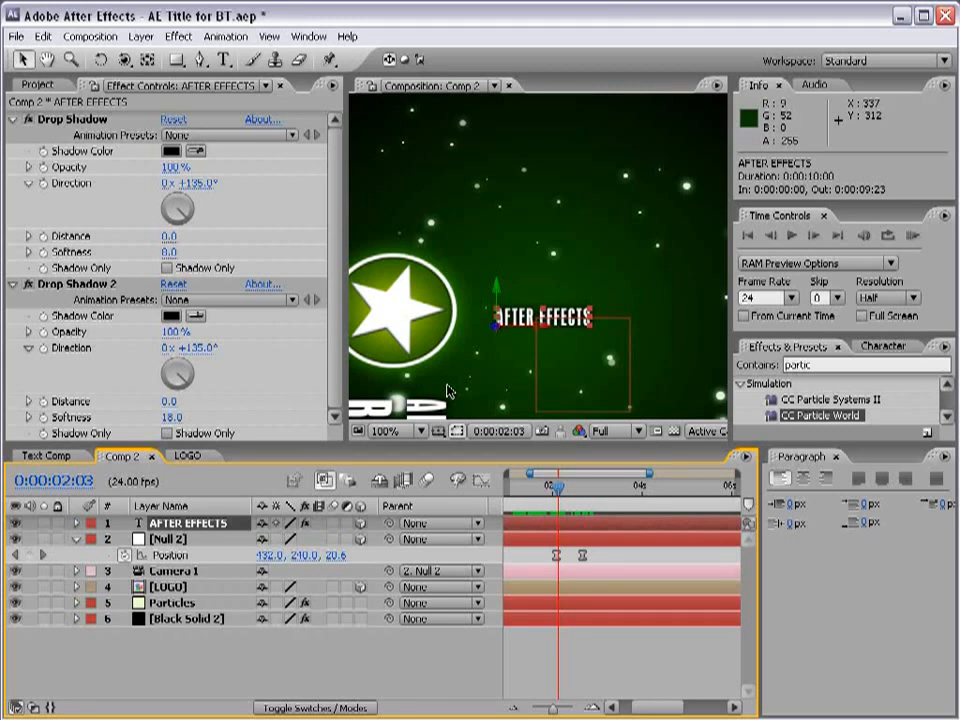
key(t)
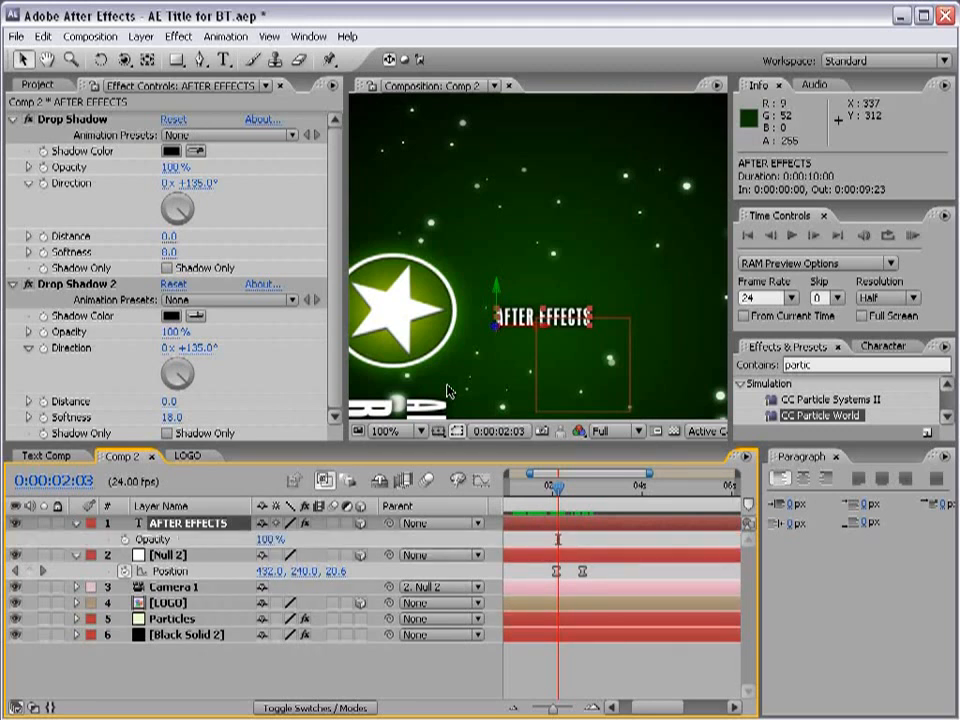
click(124, 539)
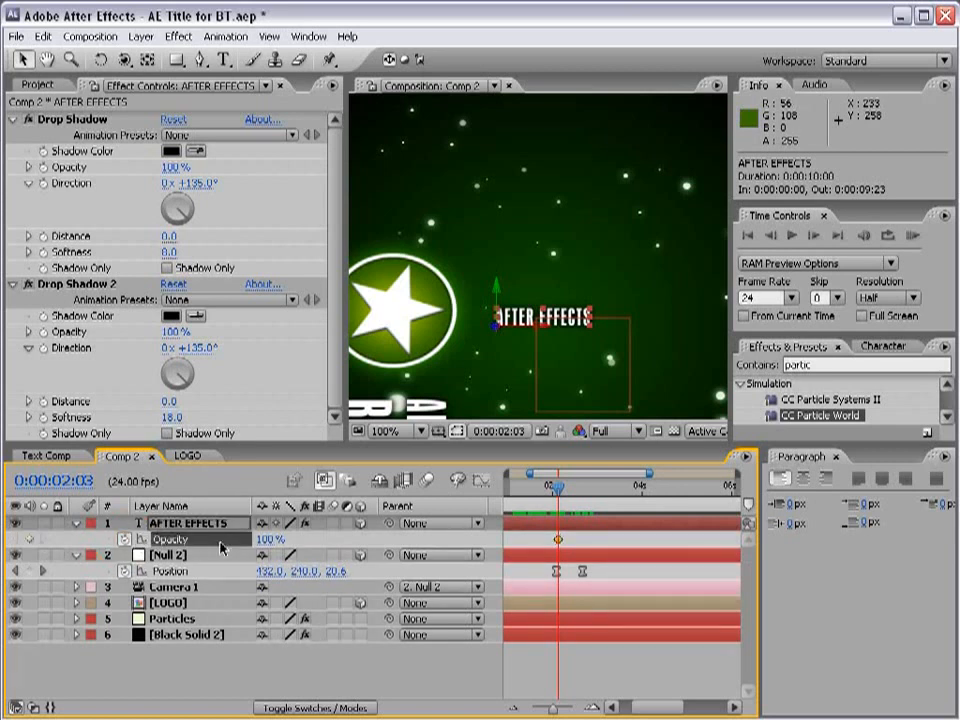
click(268, 539)
text(0)
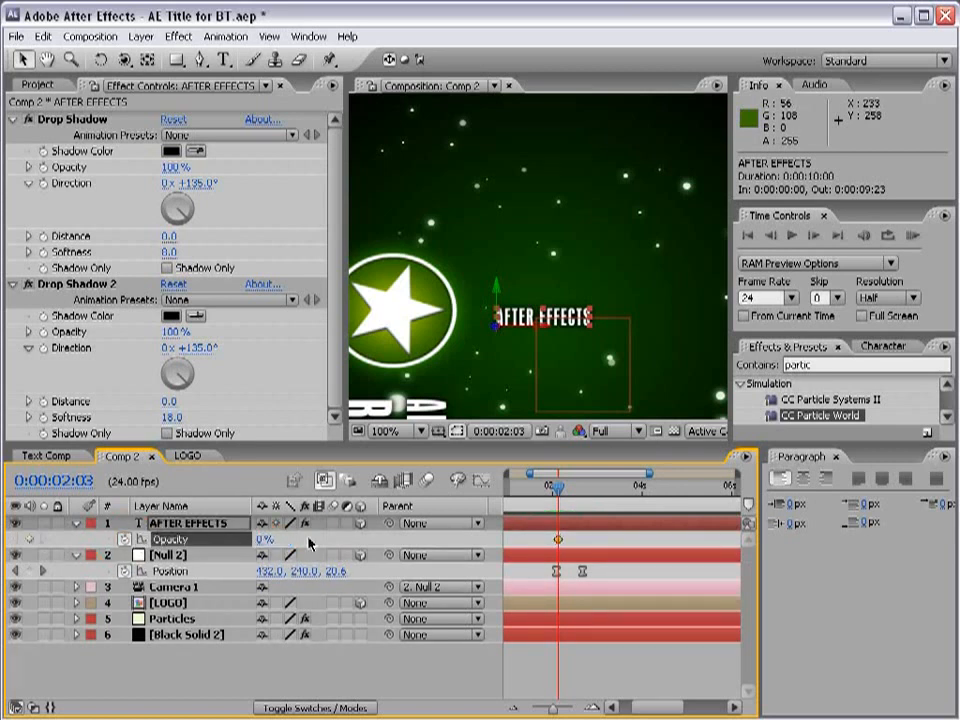
key(Return)
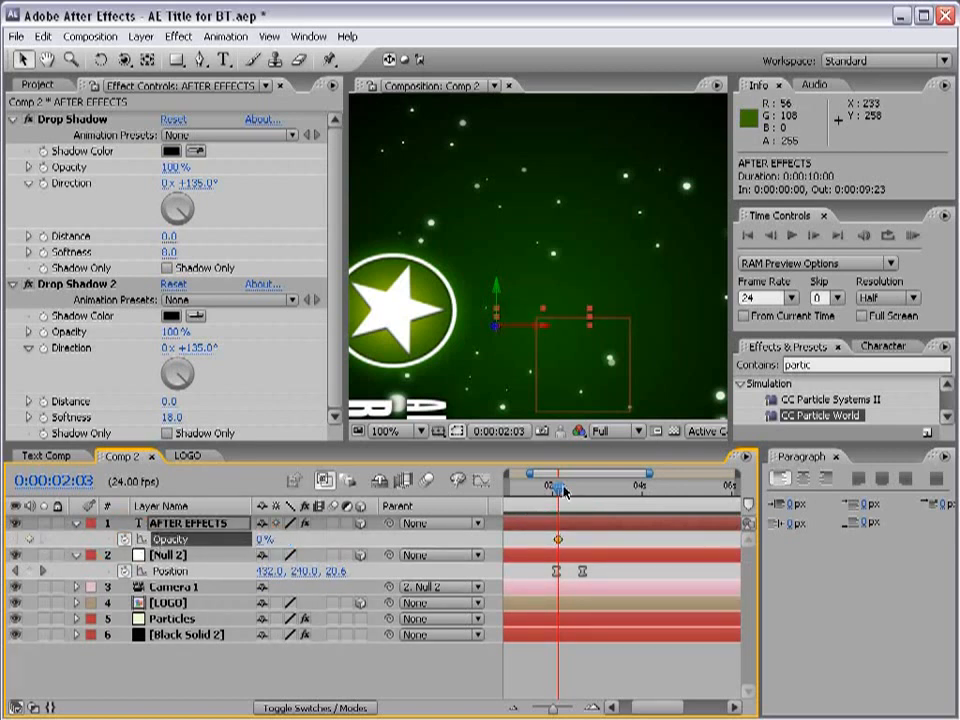
- At 0:00:02:16, keyframe the AFTER EFFECTS text's opacity at 100%
drag(562, 490, 583, 489)
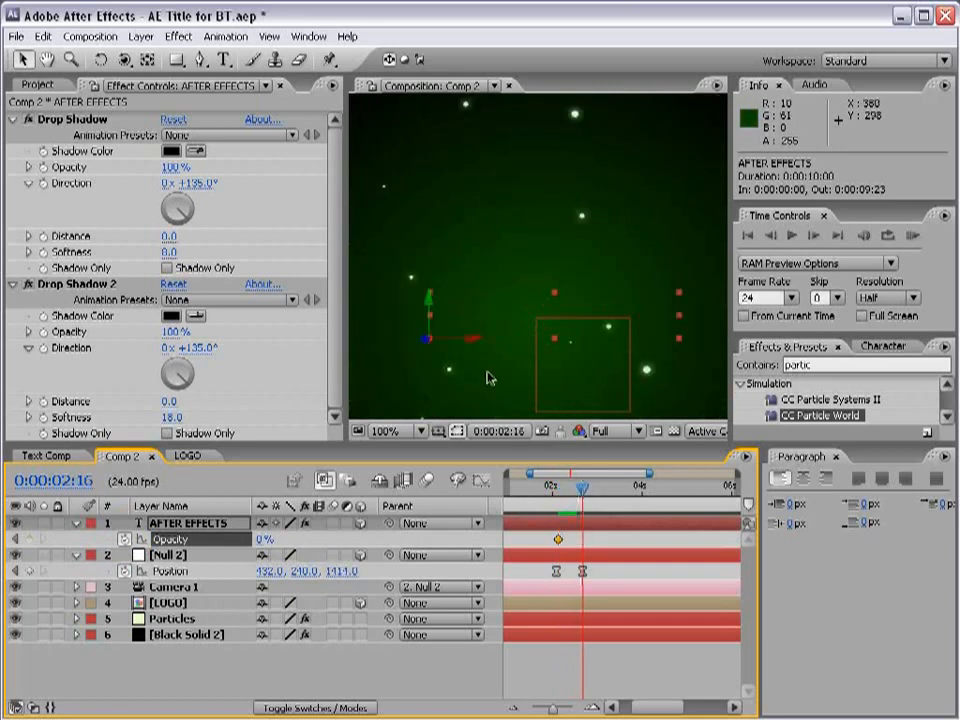
drag(263, 539, 343, 539)
scroll(533, 314, down, 1)
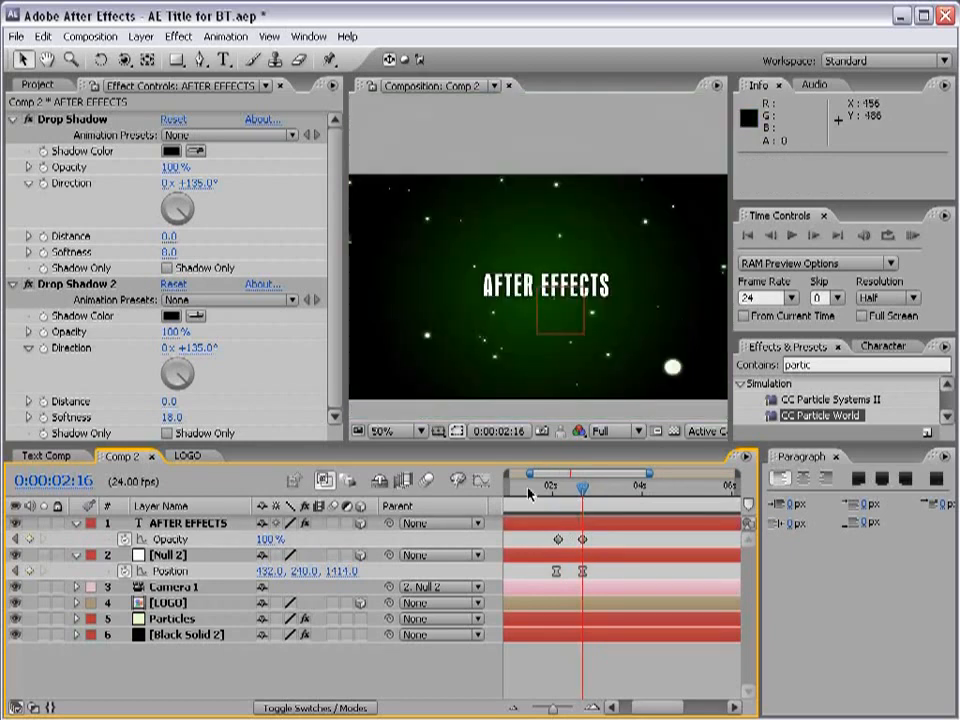
key(minus)
key(minus)
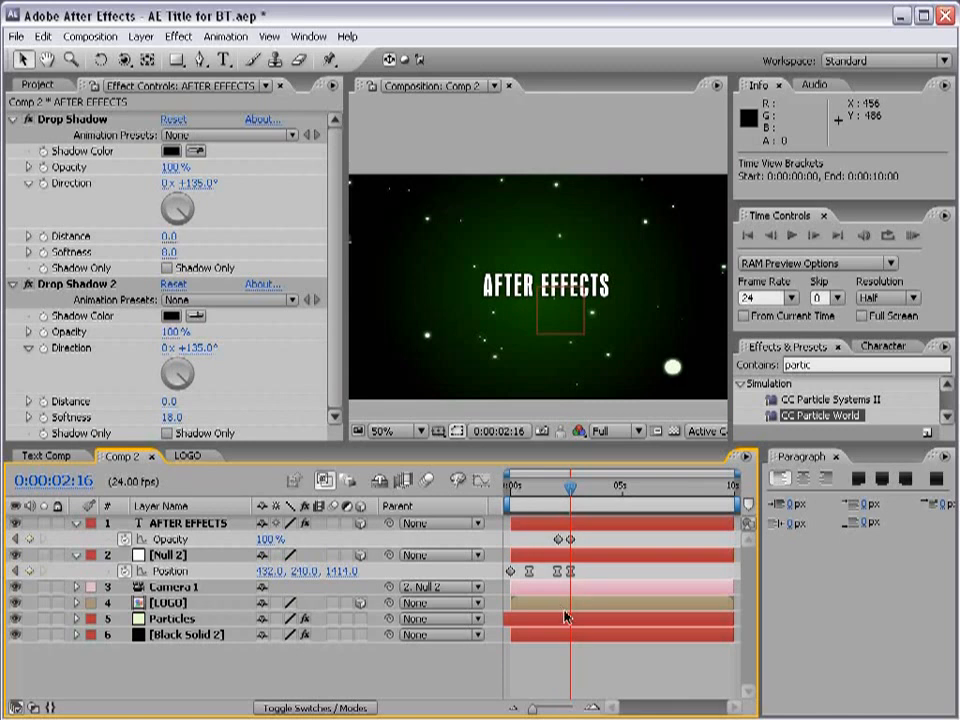
- Try trimming the end of the LOGO layer and shifting the layer in time, and undo these changes
mouse_move(511, 603)
mouse_down()
mouse_move(557, 604)
mouse_move(503, 611)
mouse_up()
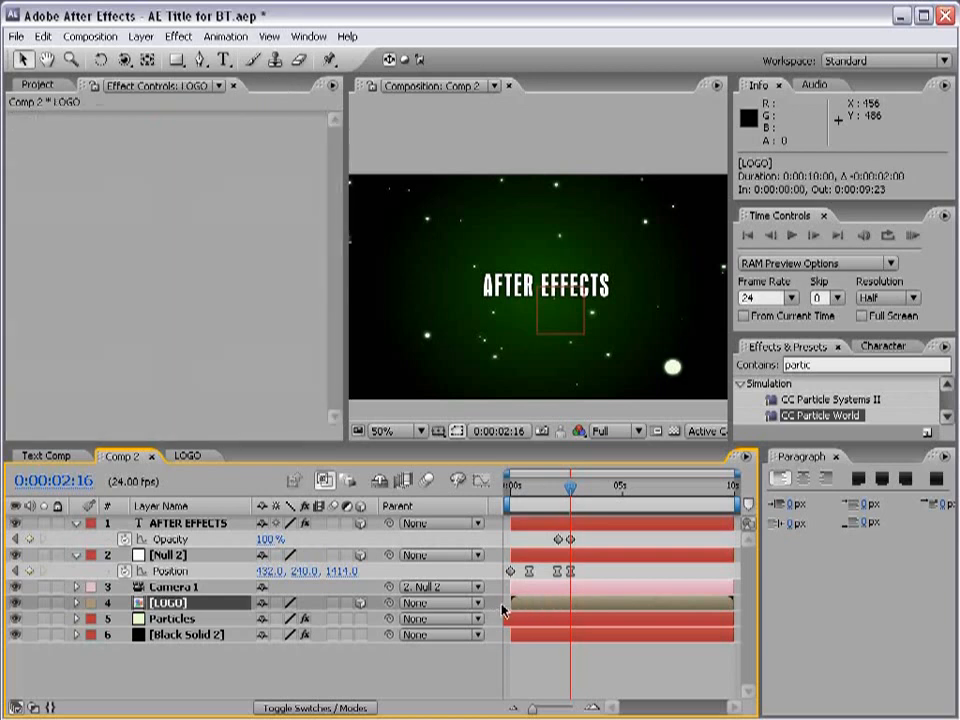
drag(728, 608, 668, 604)
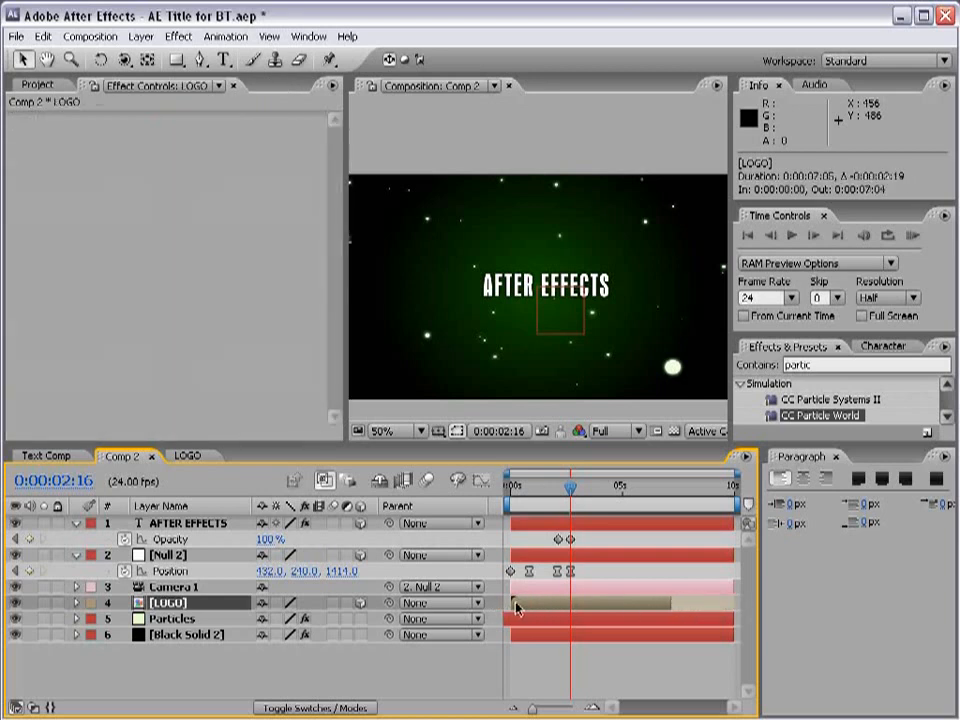
drag(516, 608, 540, 606)
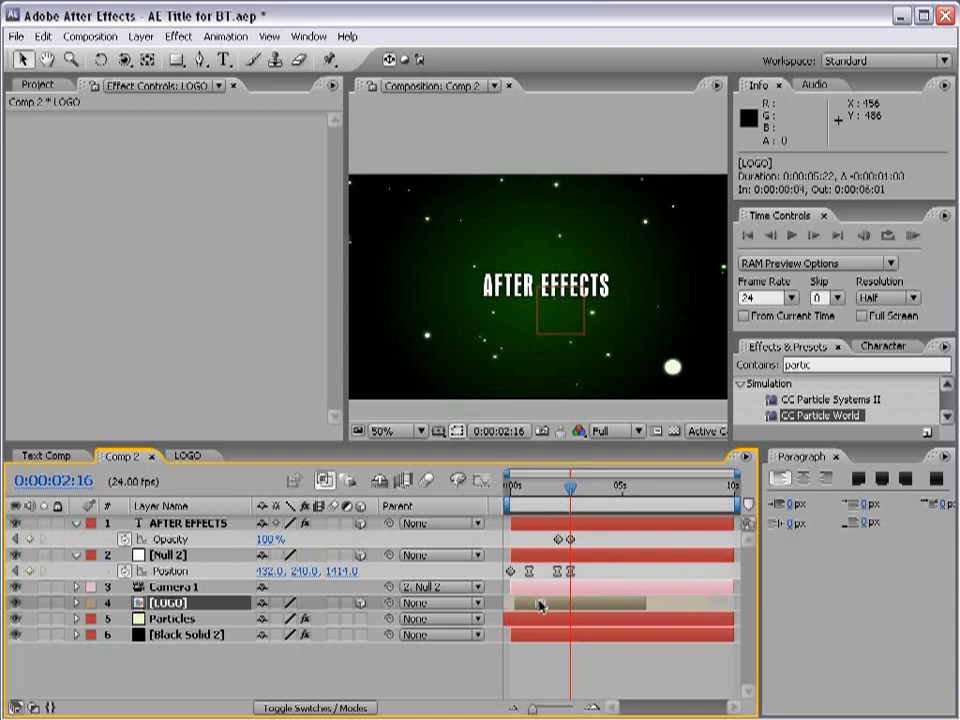
key(ctrl+z)
key(ctrl+z)
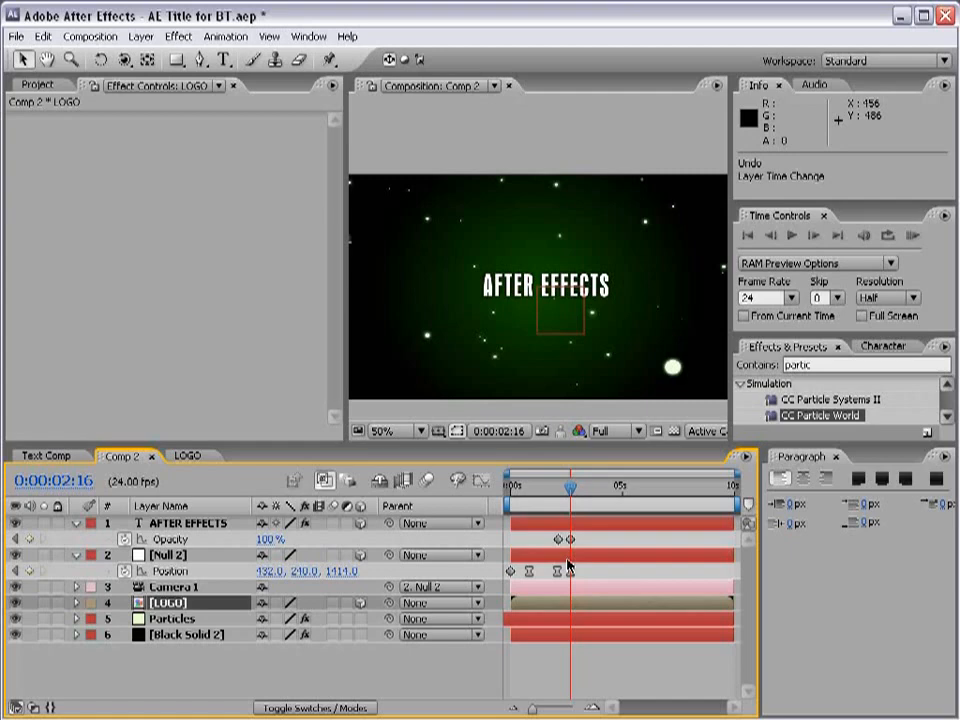
- Play a RAM preview of the title animation from 0:00:00:00
click(564, 524)
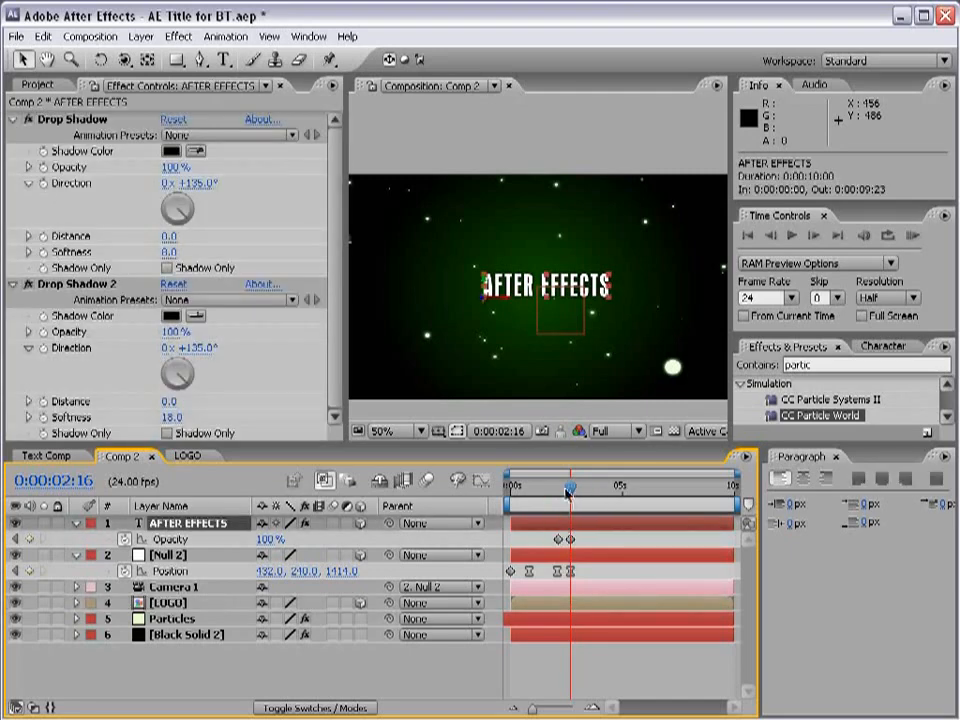
drag(569, 490, 510, 491)
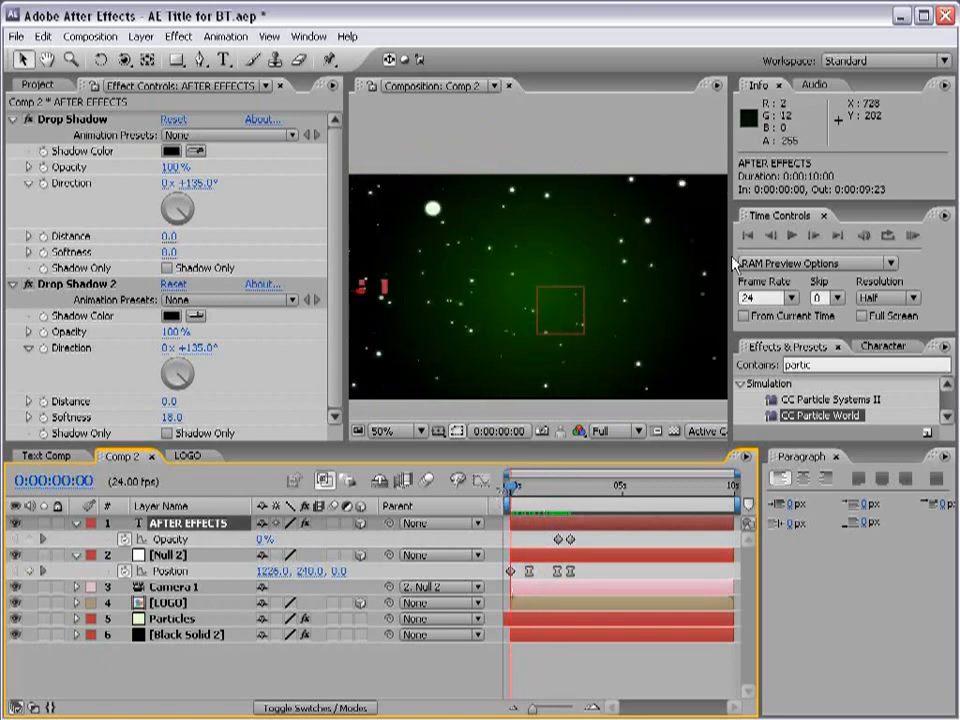
click(912, 236)
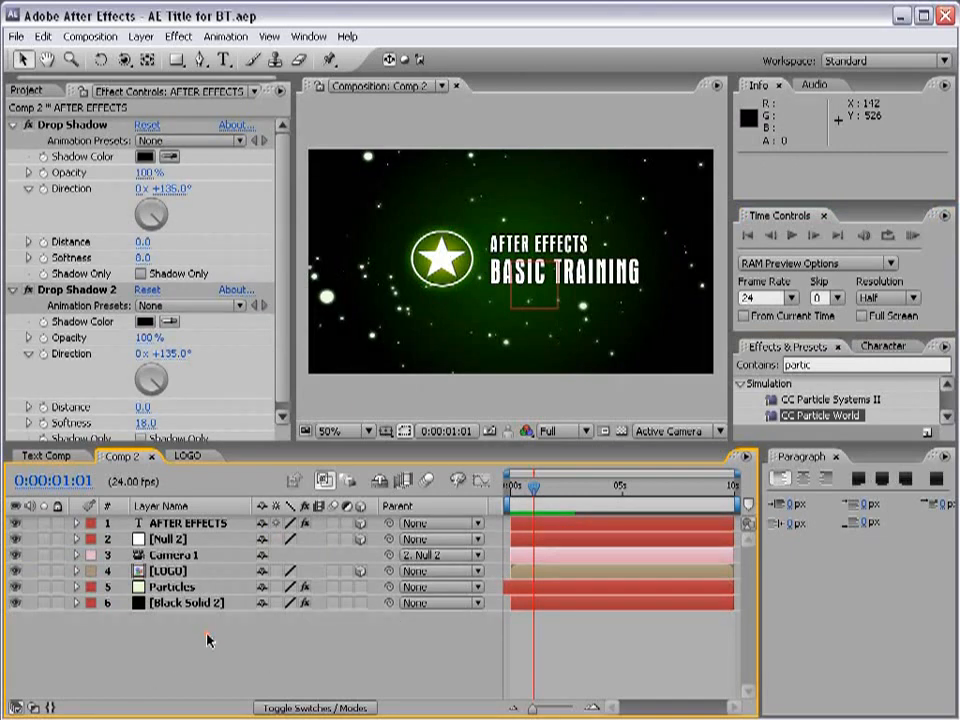
- Add a new adjustment layer at the top of Comp 2's layer stack
click(178, 587)
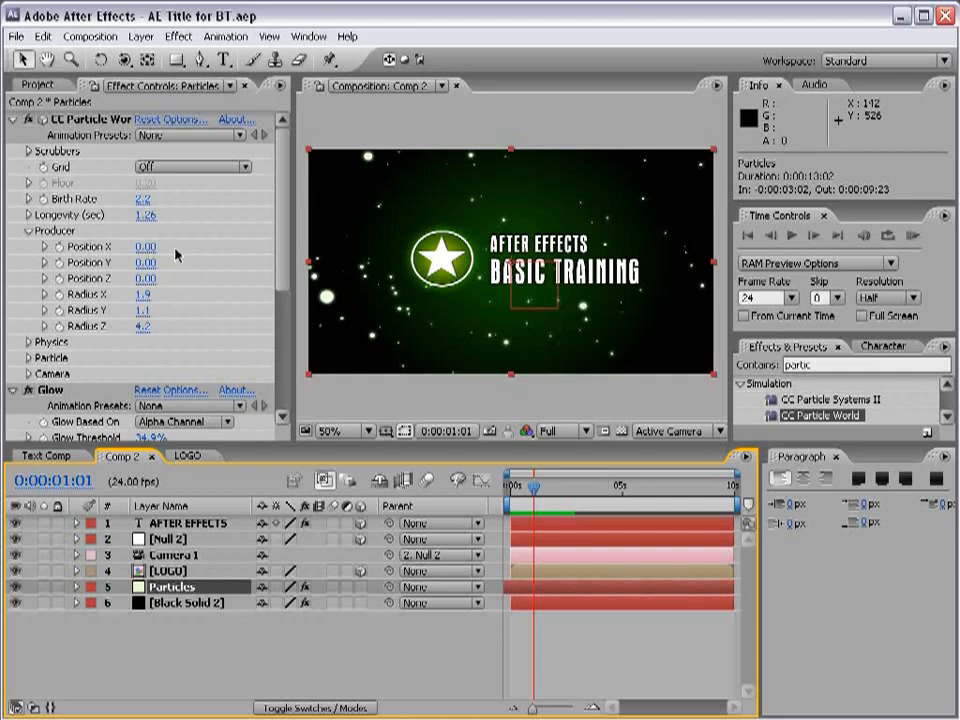
click(141, 36)
mouse_move(178, 60)
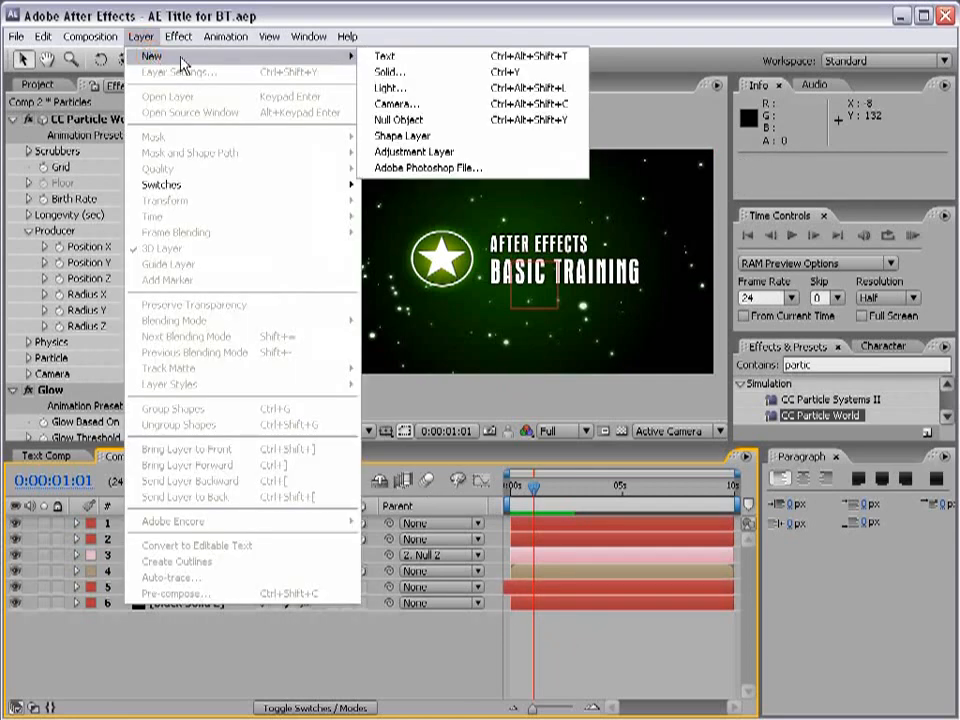
click(393, 153)
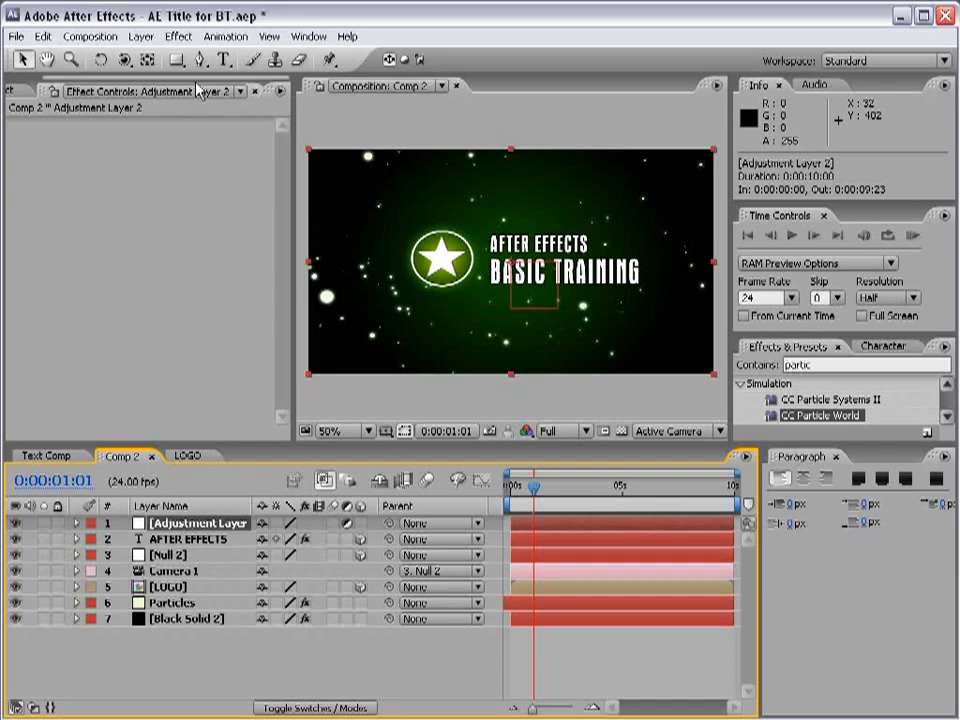
- Try a Hue/Saturation effect on the adjustment layer with Master Saturation at 100, and delete the effect
click(180, 36)
click(249, 180)
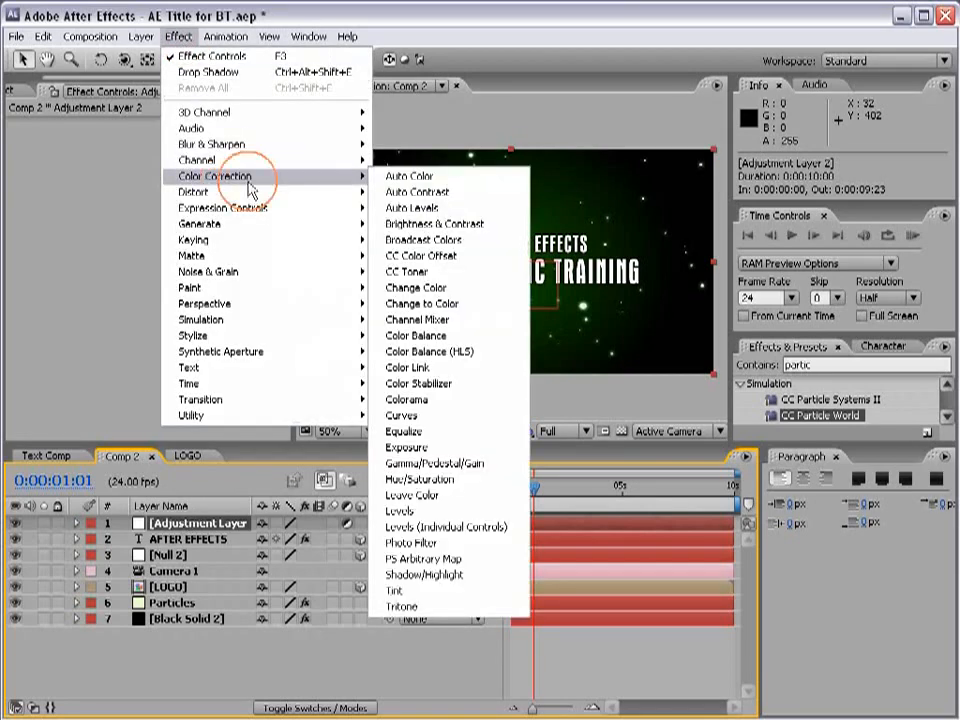
click(418, 480)
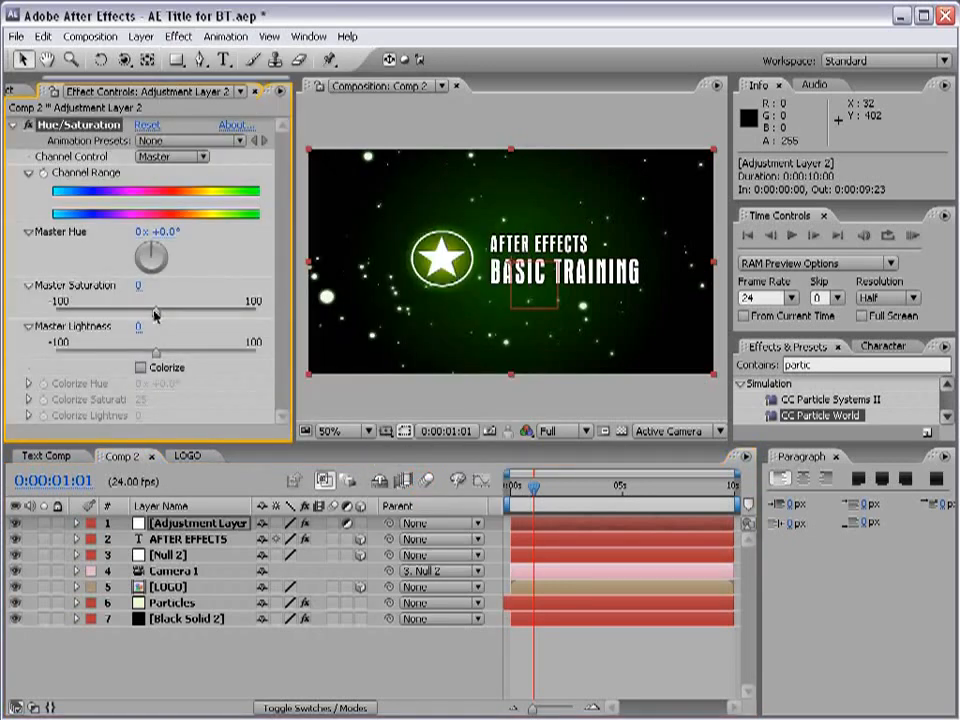
drag(155, 314, 266, 318)
drag(156, 353, 174, 356)
key(ctrl+z)
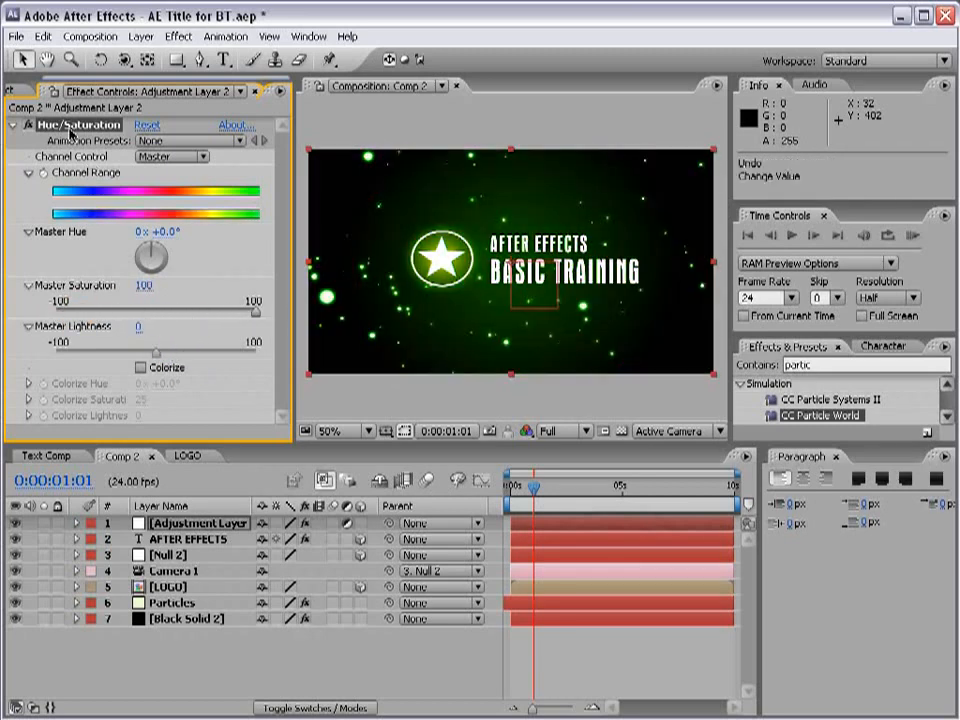
key(Delete)
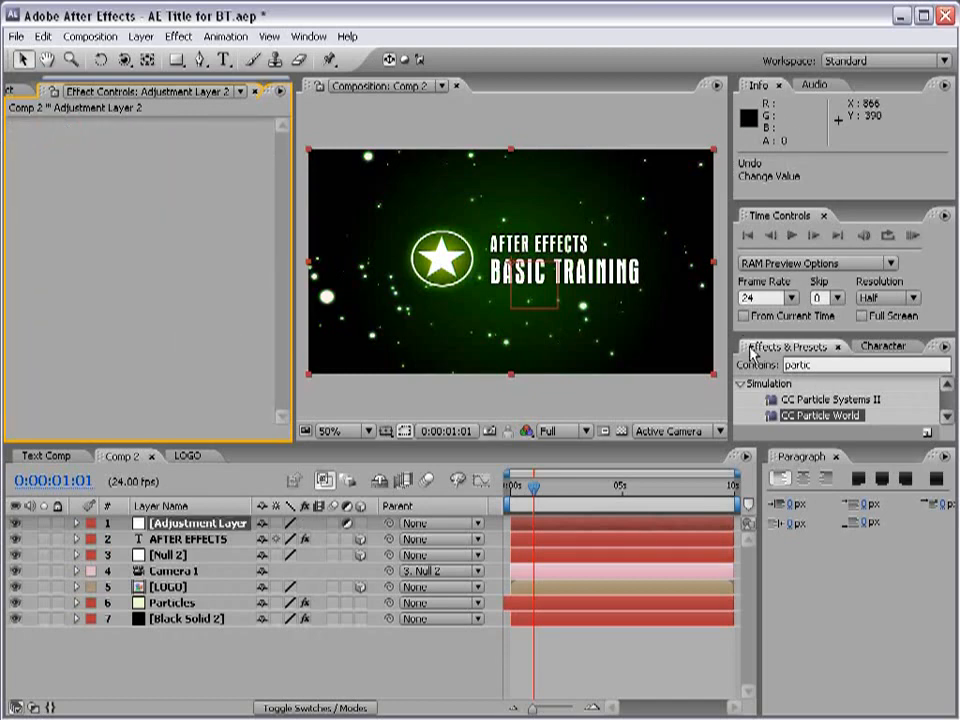
- Search the effects for "force" and apply CC Force Motion Blur to the adjustment layer
drag(763, 339, 763, 280)
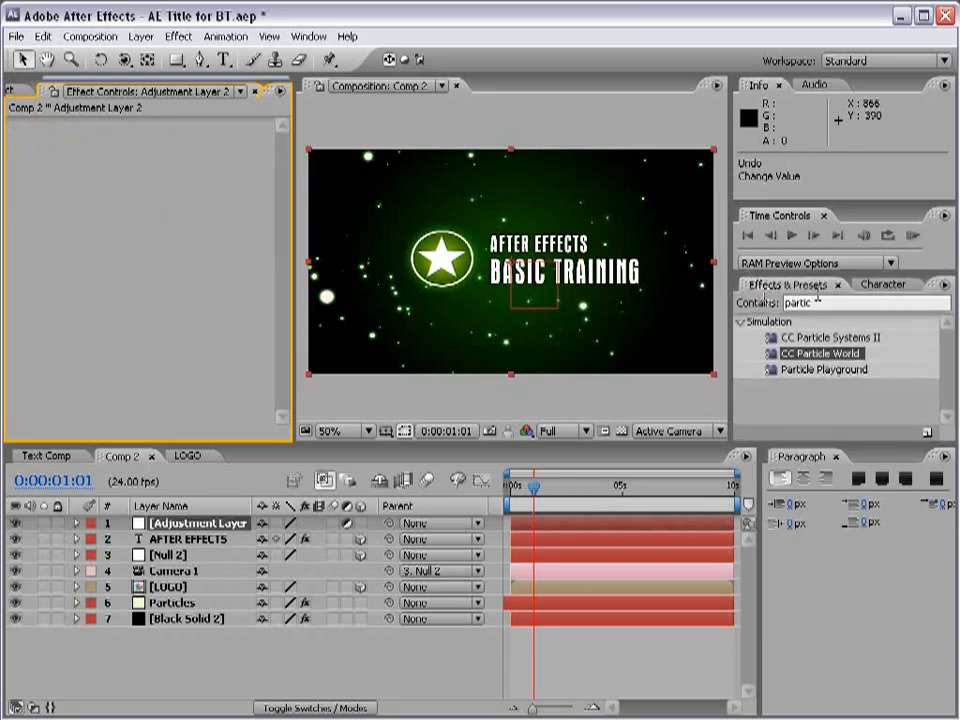
click(895, 303)
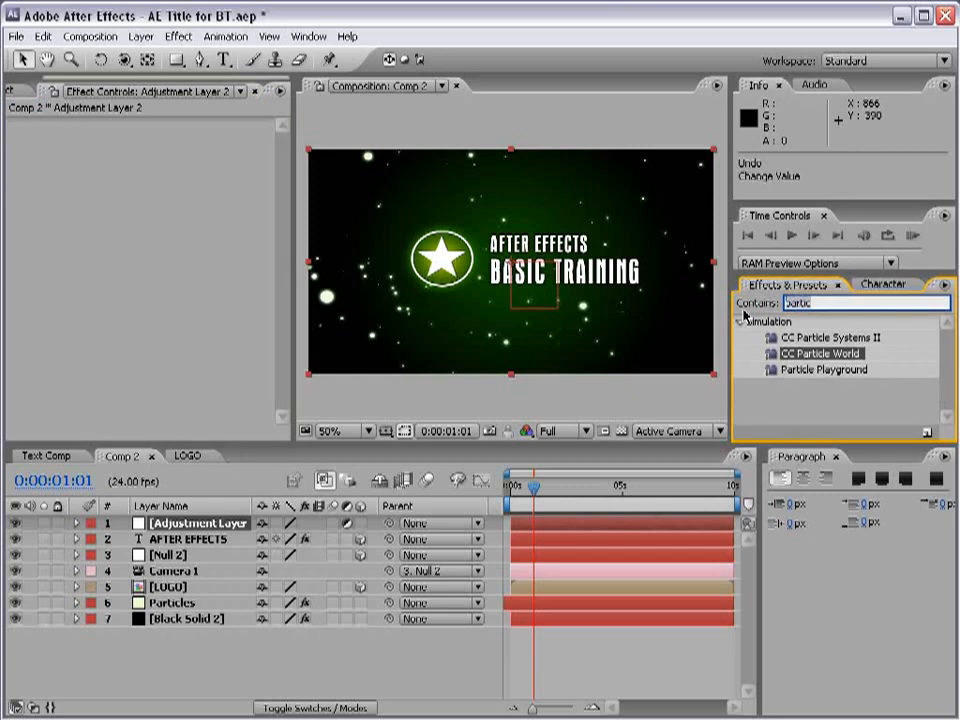
text(force)
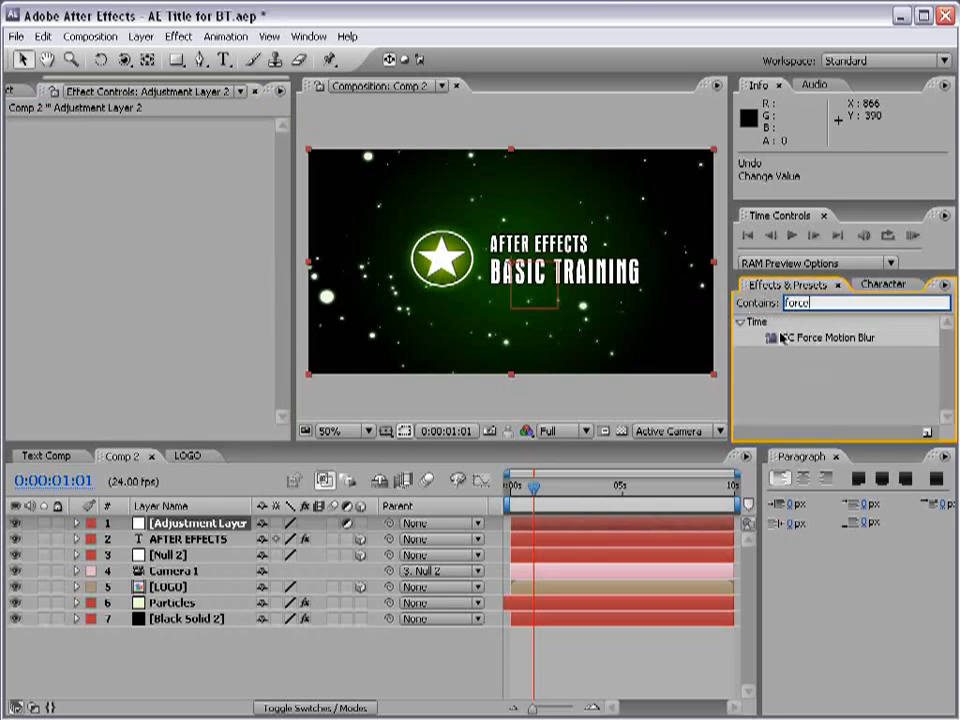
drag(829, 339, 227, 533)
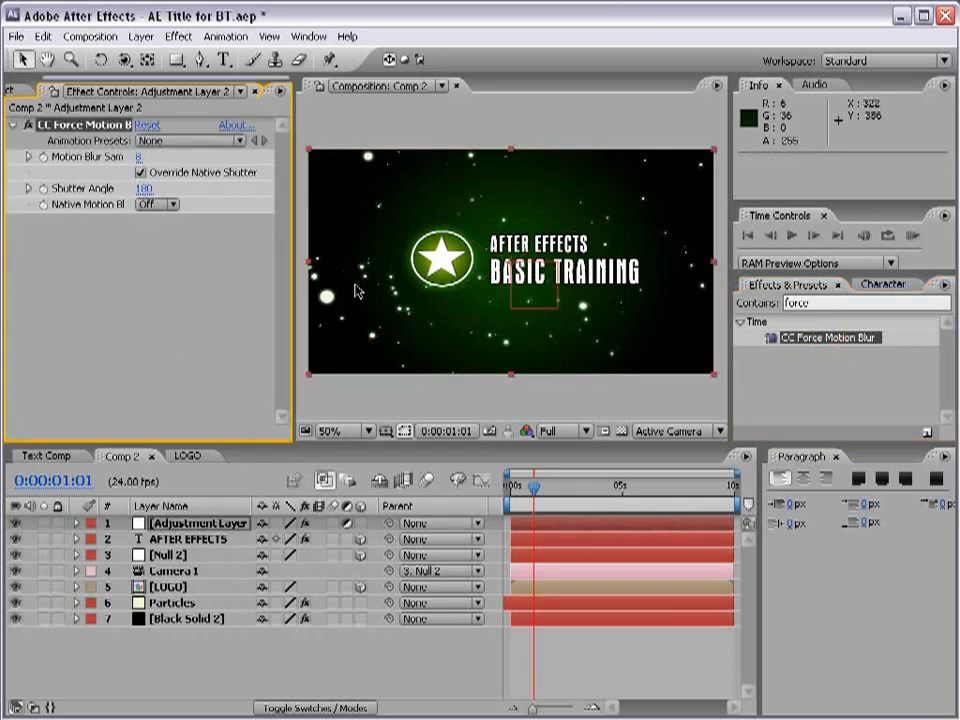
- Examine the blurred title at 0:00:00:08 and set the CC Force Motion Blur shutter angle to 293
drag(533, 490, 516, 491)
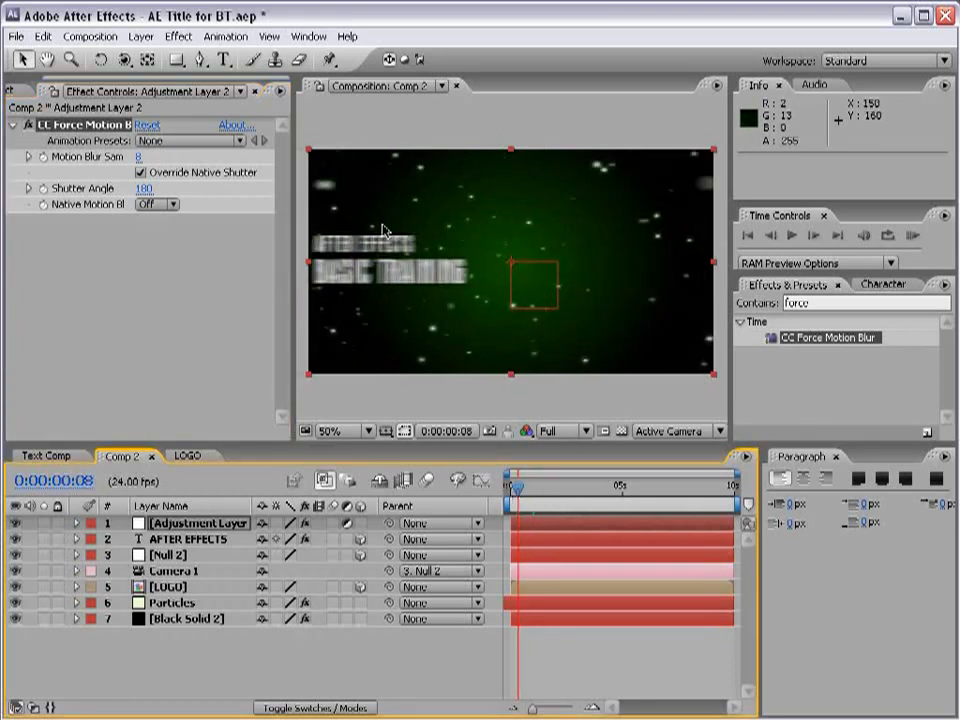
scroll(381, 231, up, 2)
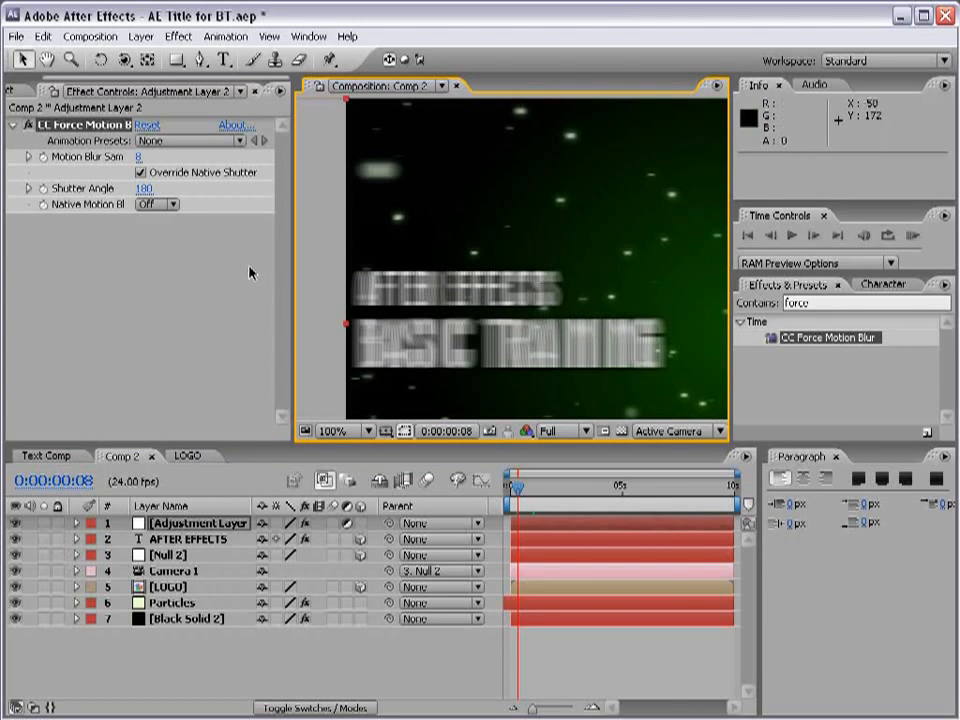
click(193, 236)
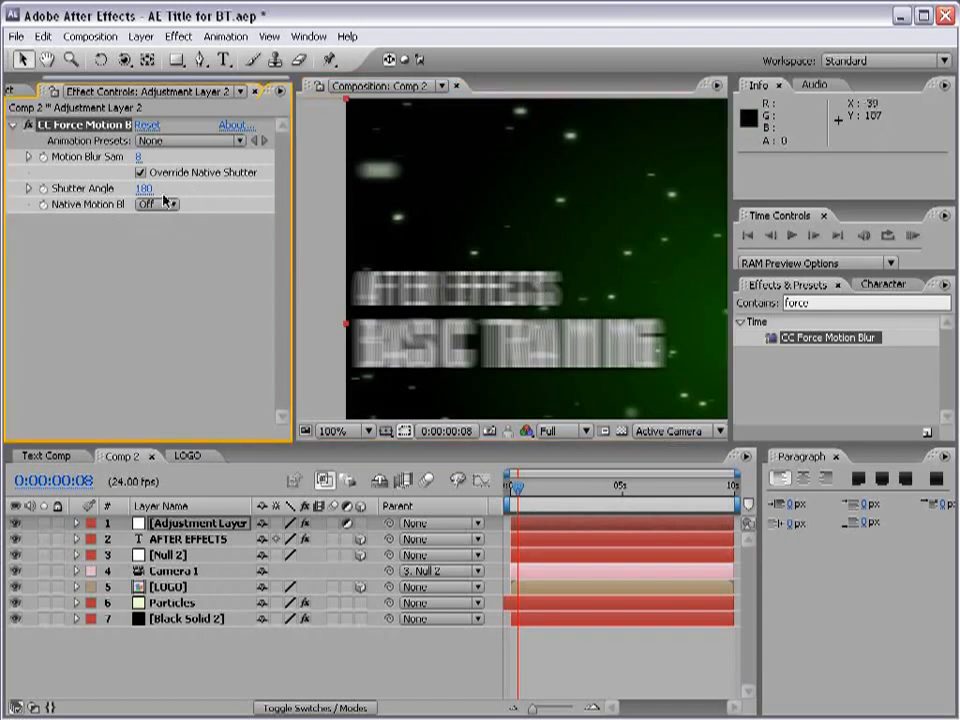
drag(144, 188, 251, 188)
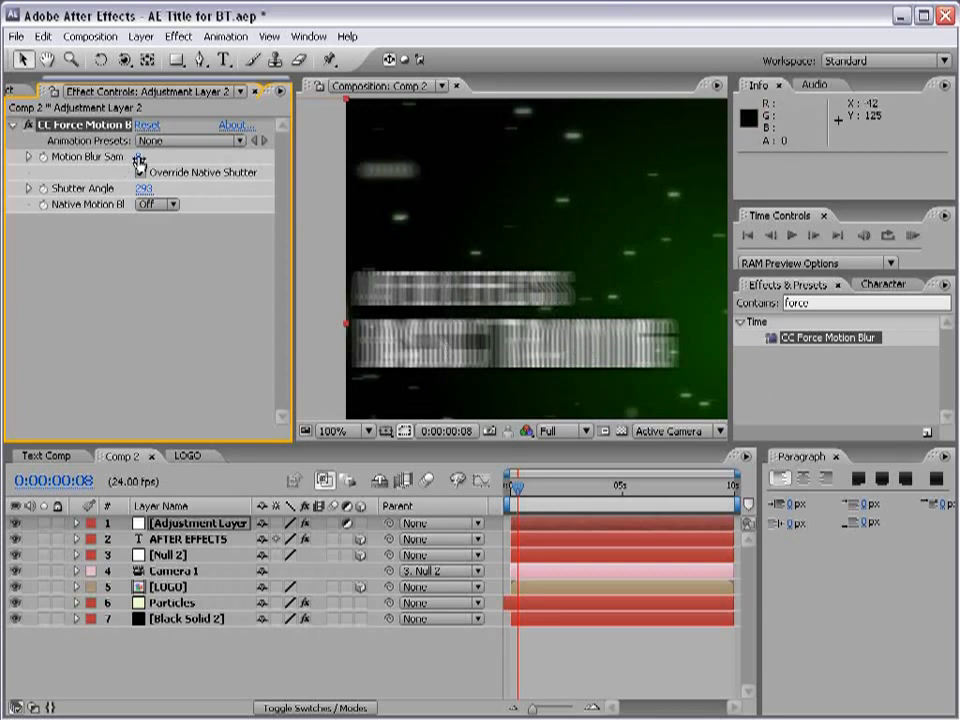
- Set the CC Force Motion Blur effect's Motion Blur Samples to 16
drag(293, 189, 348, 189)
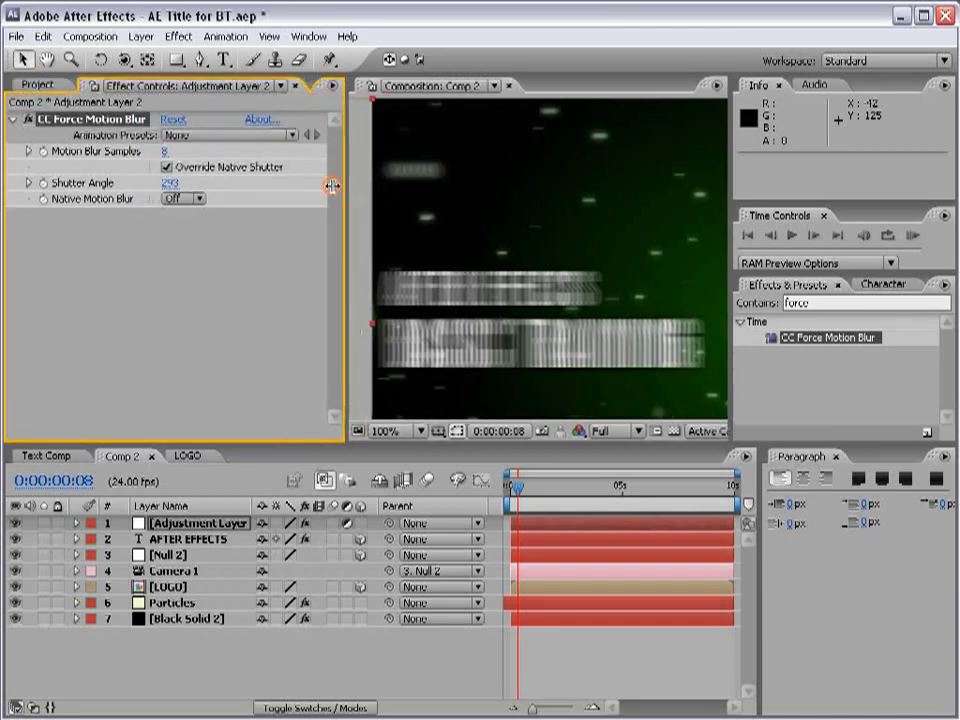
click(165, 152)
key(Return)
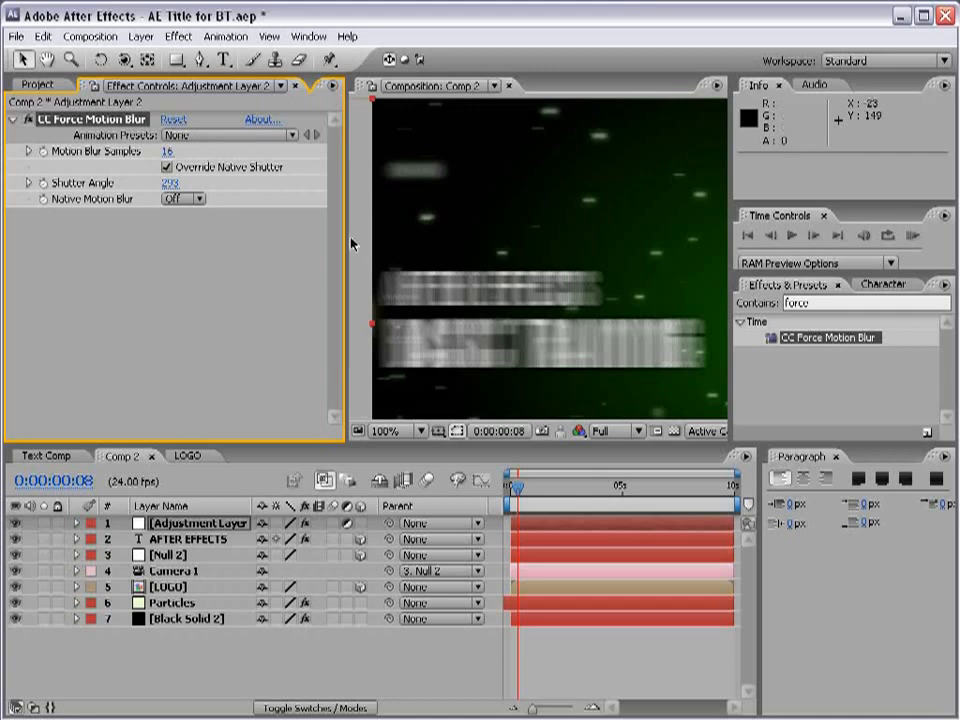
drag(339, 240, 224, 240)
scroll(409, 295, down, 1)
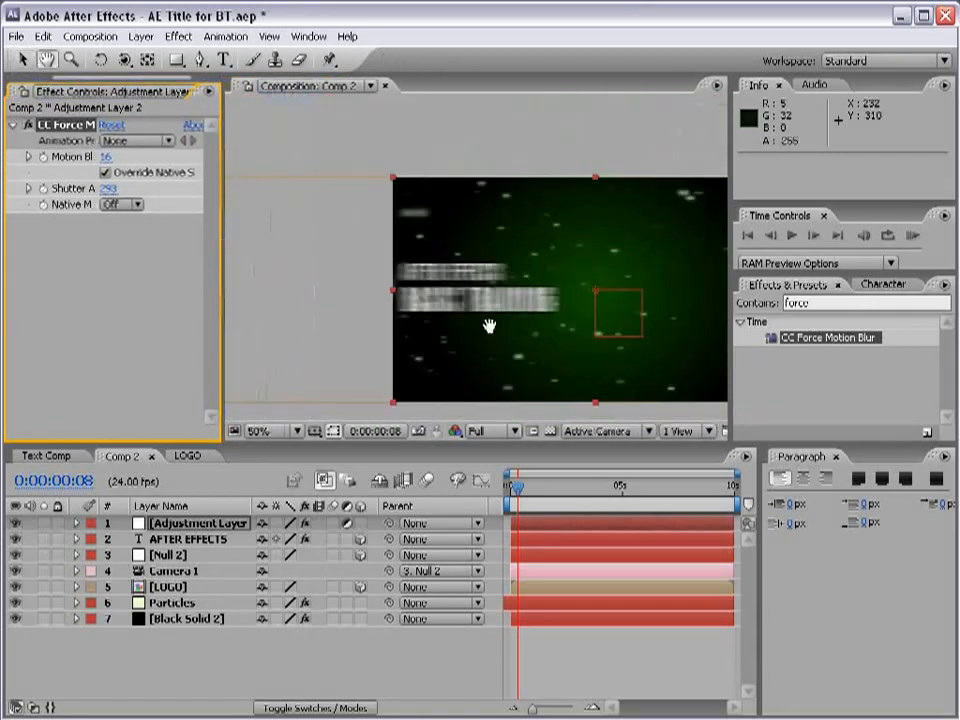
- Review the blurred title animation from 0:00:00:08 through 0:00:04:00 and return to 0:00:00:06
drag(489, 326, 459, 300)
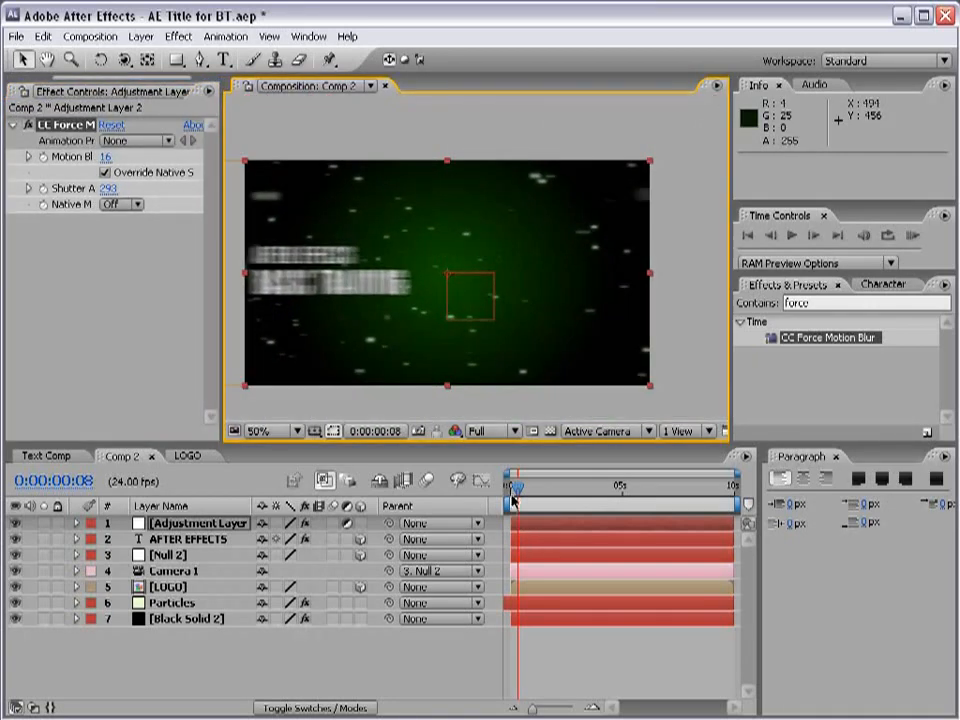
drag(513, 500, 564, 493)
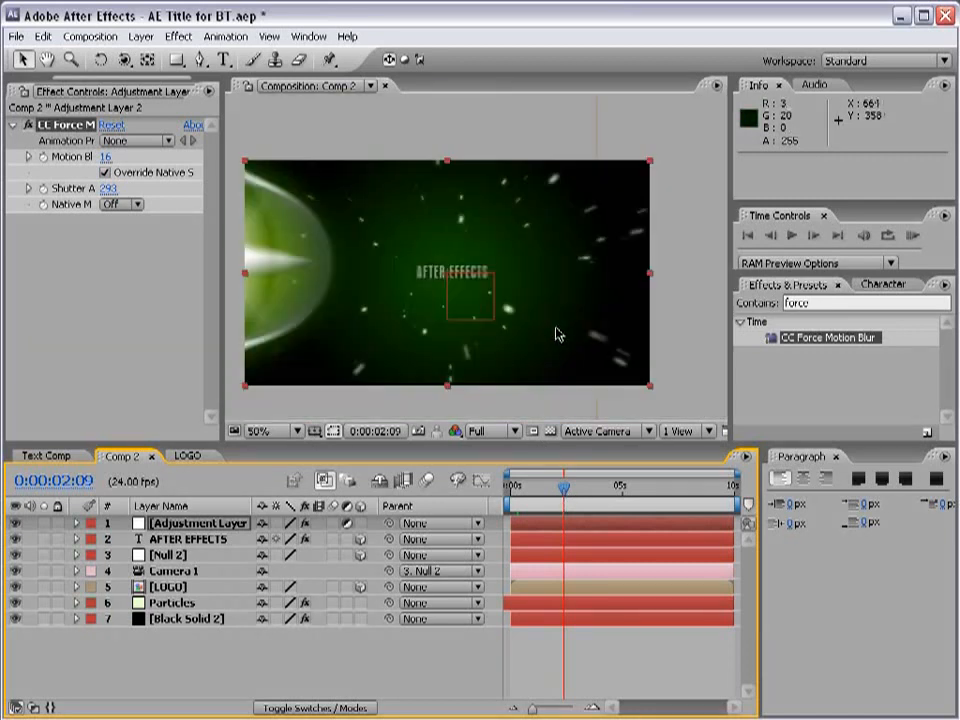
drag(560, 489, 600, 491)
click(615, 678)
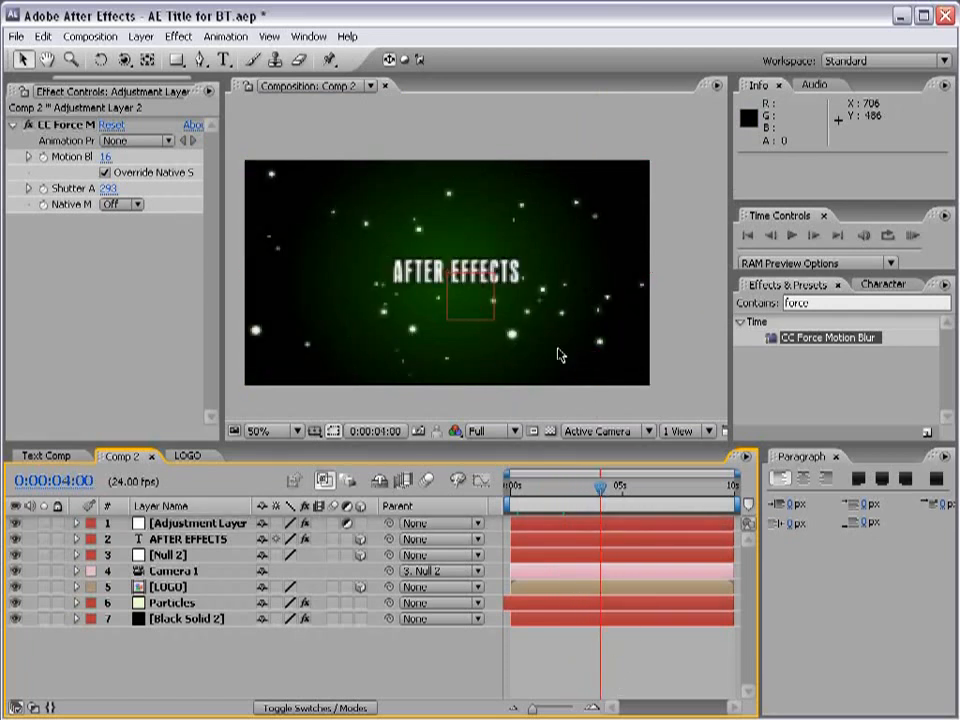
click(514, 488)
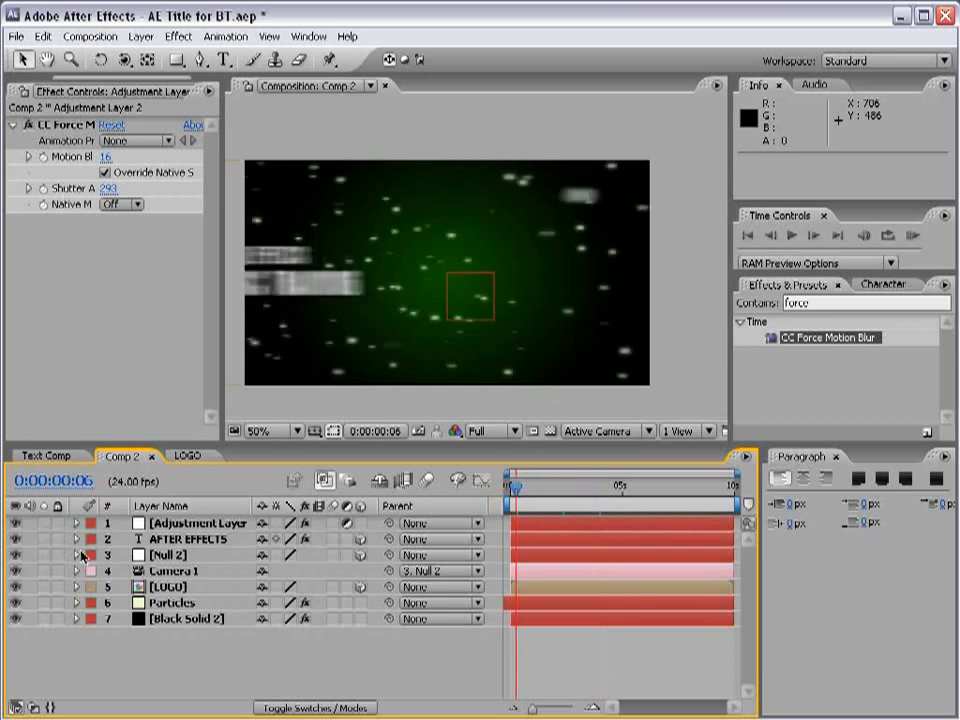
- Hide the adjustment layer and preview the title without motion blur up to 0:00:01:22
click(60, 523)
click(15, 523)
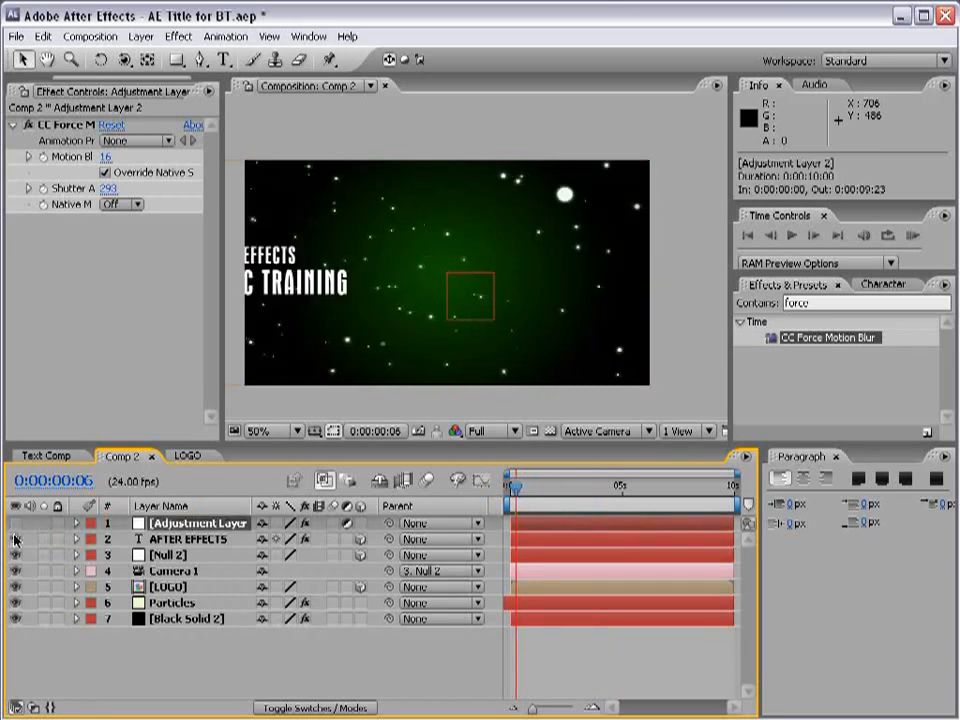
drag(524, 488, 553, 488)
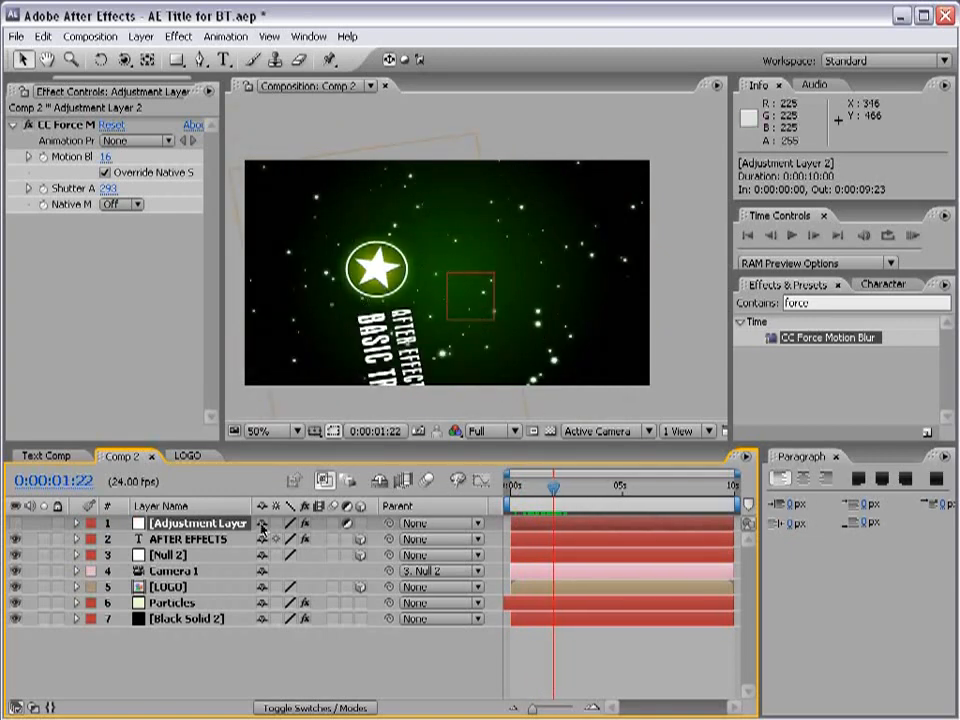
- Set the CC Particle World physics animation of the Particles layer to Vortex
click(170, 604)
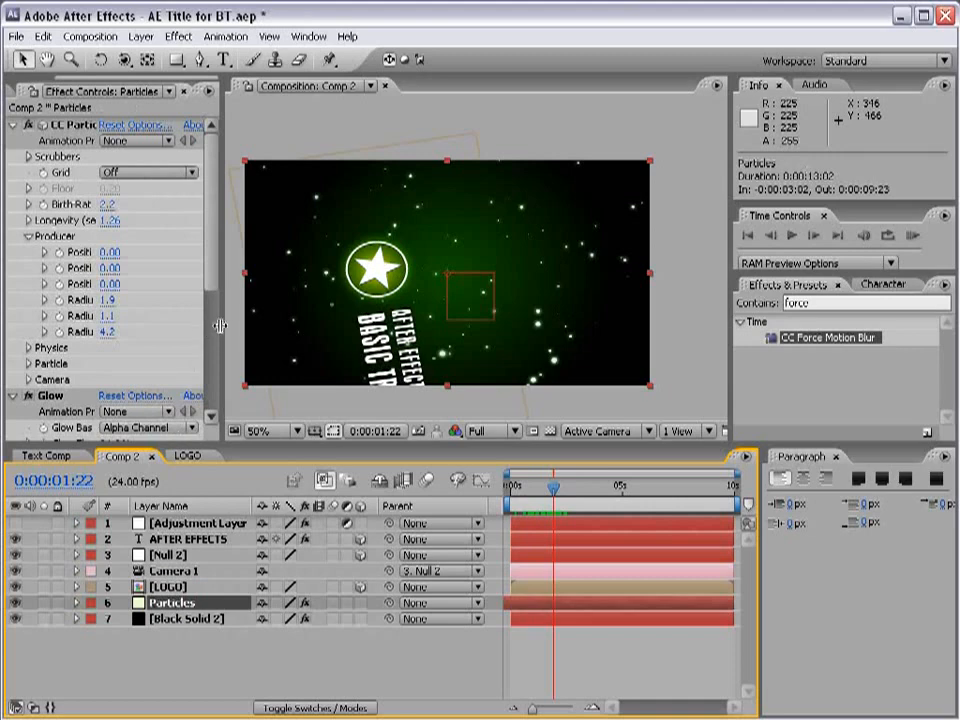
drag(218, 325, 343, 326)
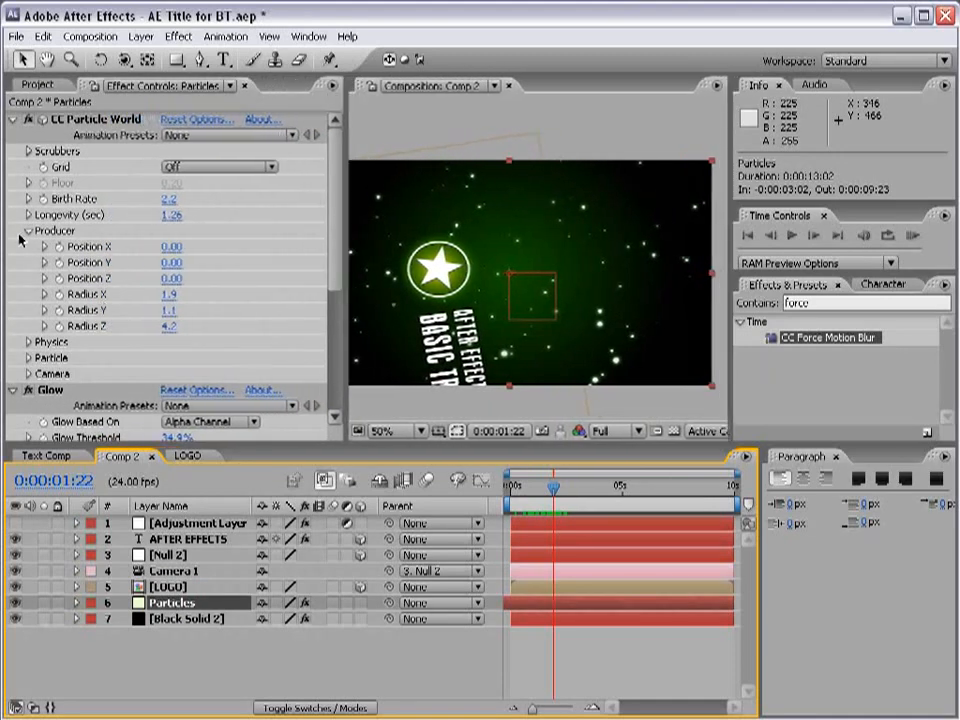
click(25, 230)
click(33, 231)
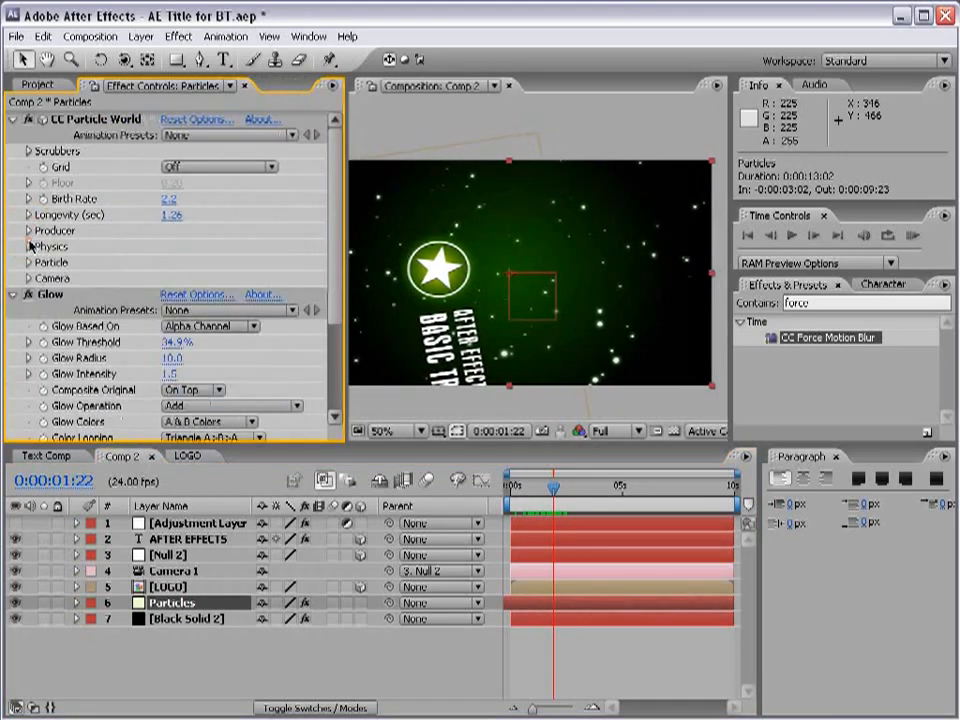
click(29, 247)
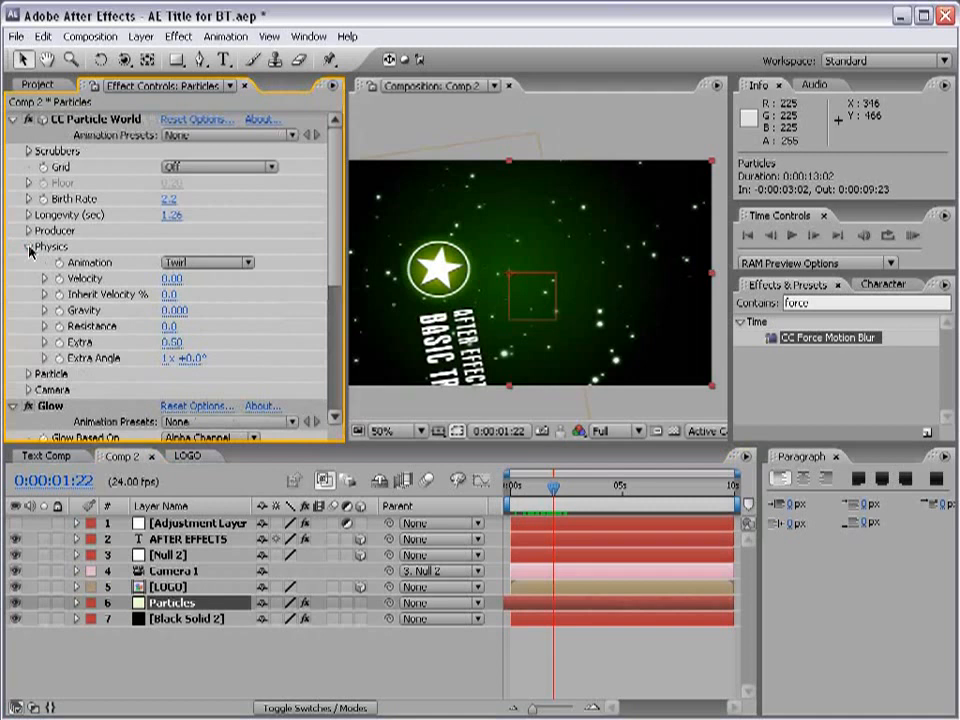
click(232, 262)
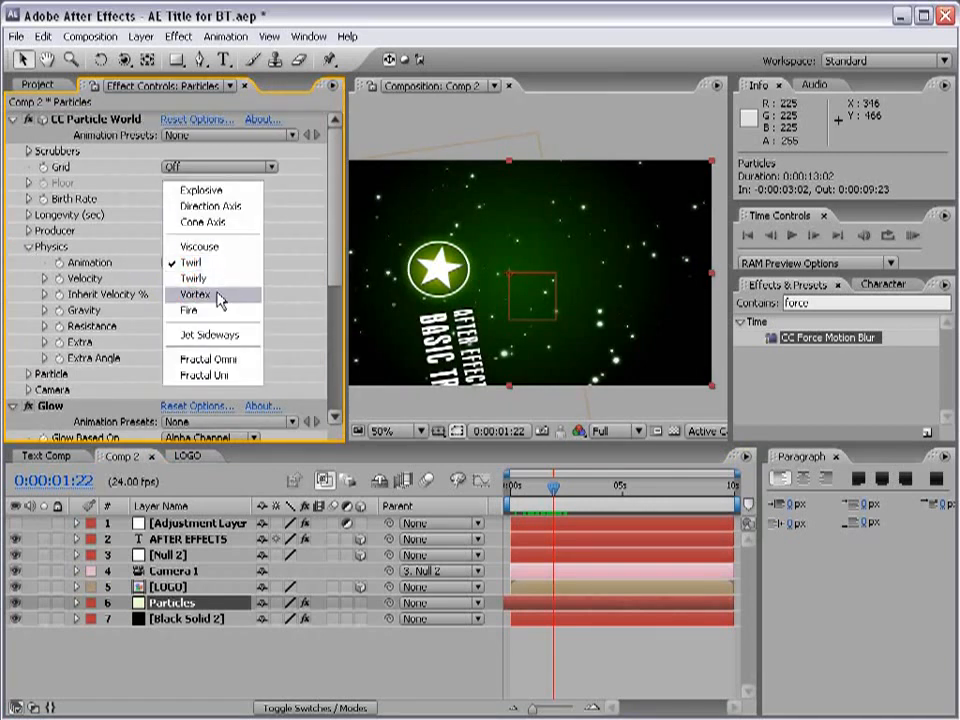
click(219, 298)
- Try a particle velocity of 0.09 and check the particles at 0:00:01:07
mouse_move(168, 279)
mouse_down()
mouse_move(198, 279)
mouse_move(171, 279)
mouse_up()
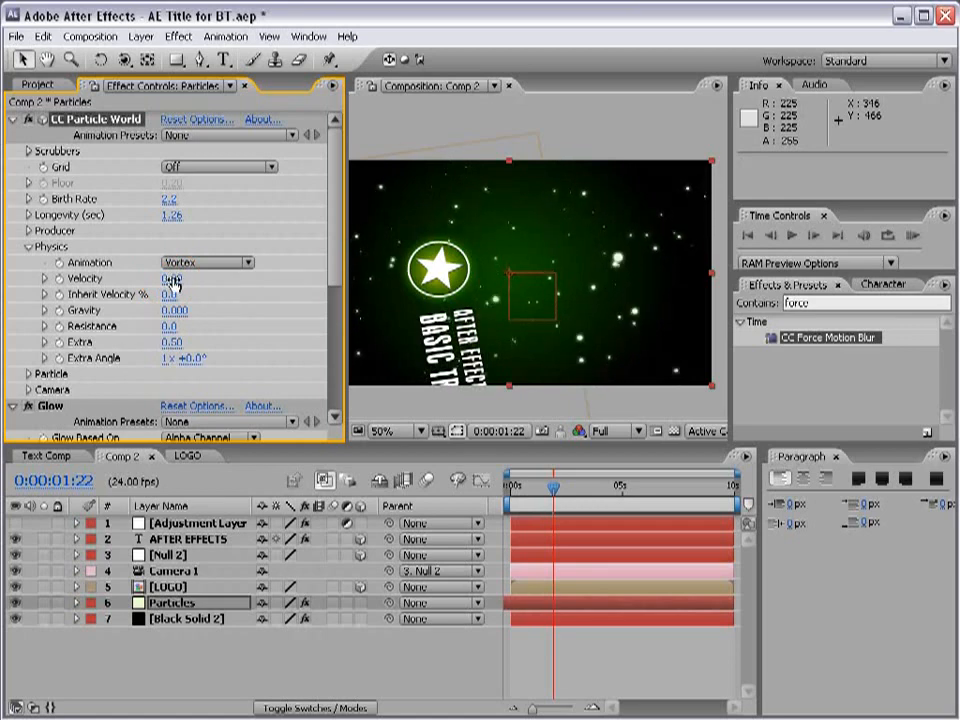
click(541, 487)
mouse_move(541, 487)
mouse_down()
mouse_move(585, 487)
mouse_move(541, 487)
mouse_up()
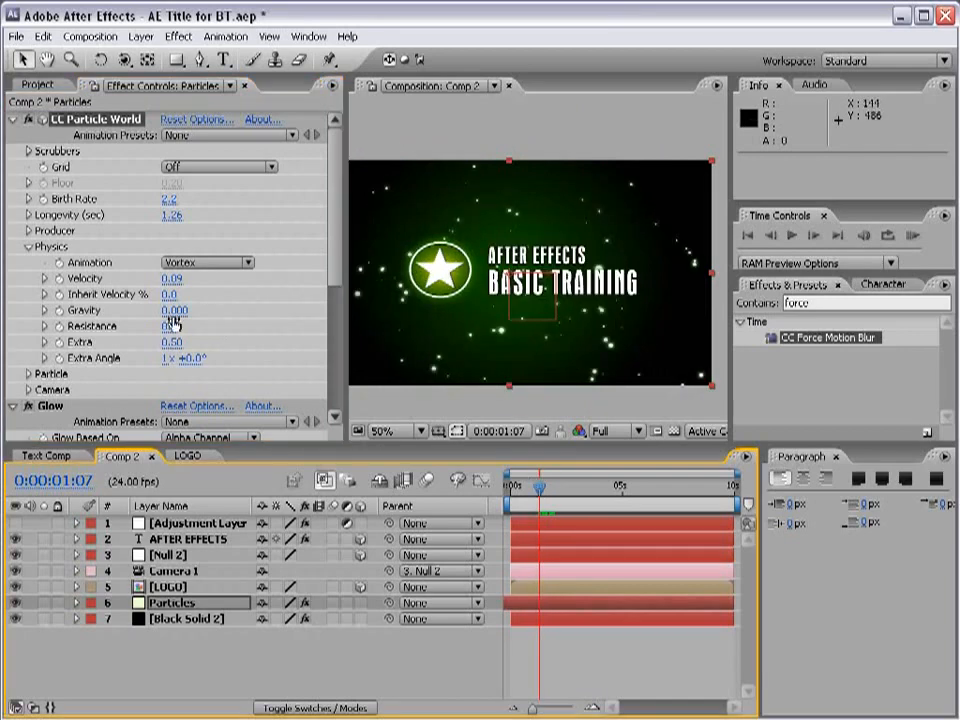
- Set the CC Particle World velocity to 0.02 and preview the particle movement
click(176, 280)
text(.)
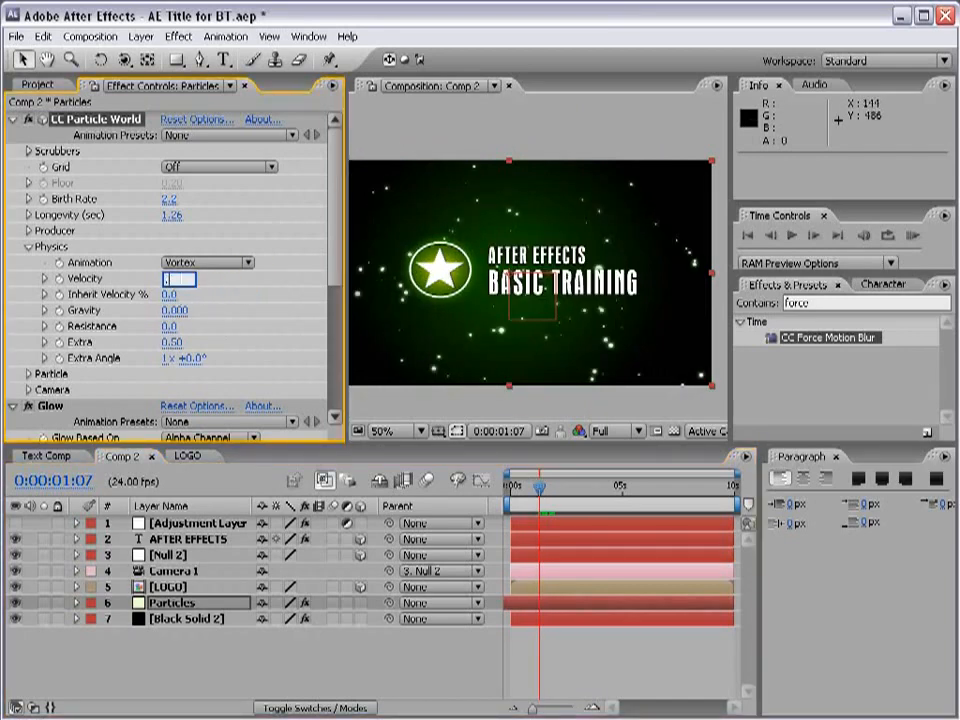
text(02)
key(Return)
drag(540, 487, 571, 497)
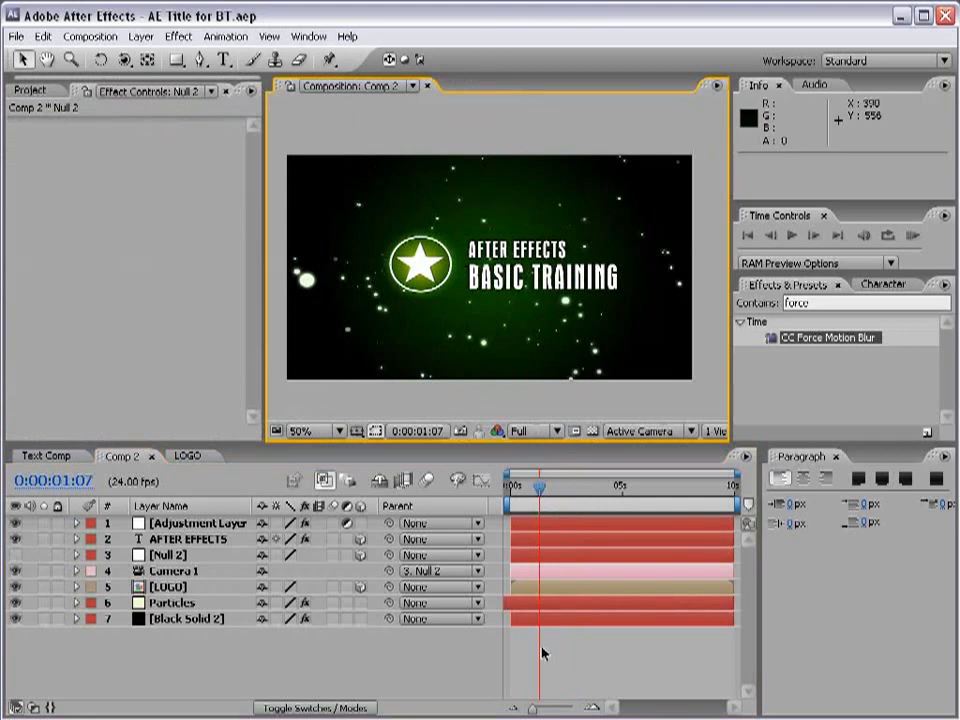
- Turn on the visibility of the Null 2 layer
click(581, 669)
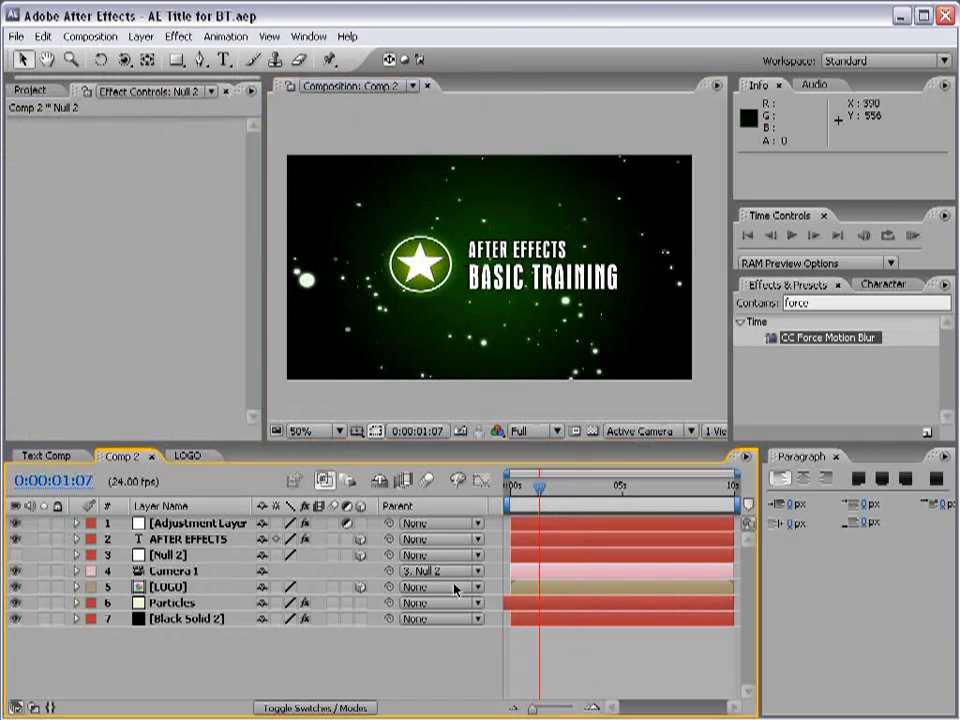
click(15, 554)
click(229, 555)
click(184, 647)
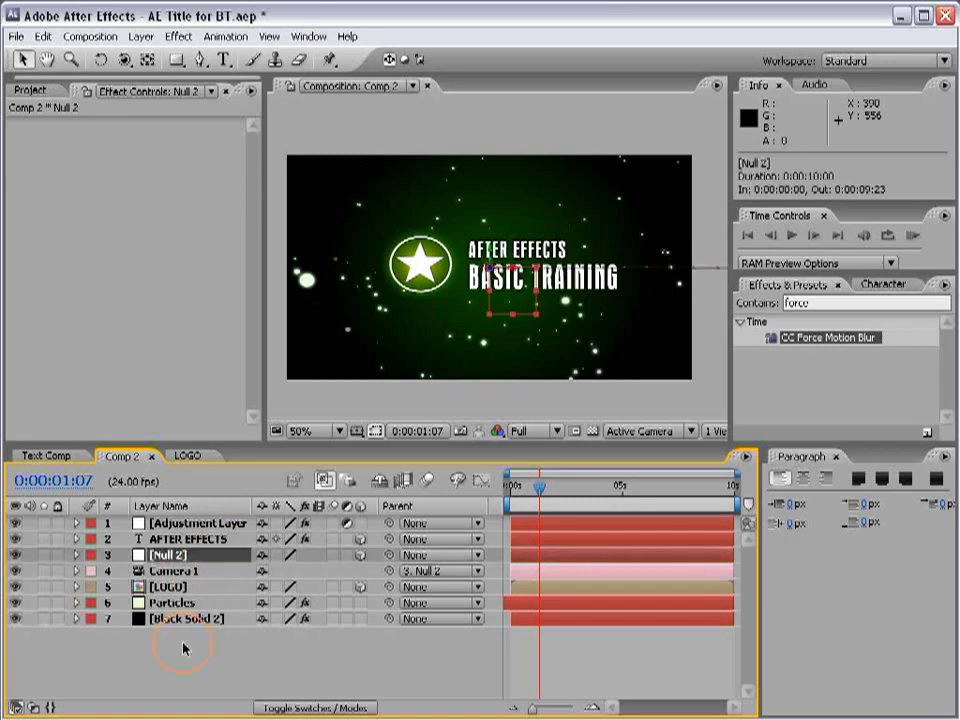
- Add a Position keyframe and an Orientation keyframe to Null 2 at 0:00:03:18, keeping its current values
click(106, 554)
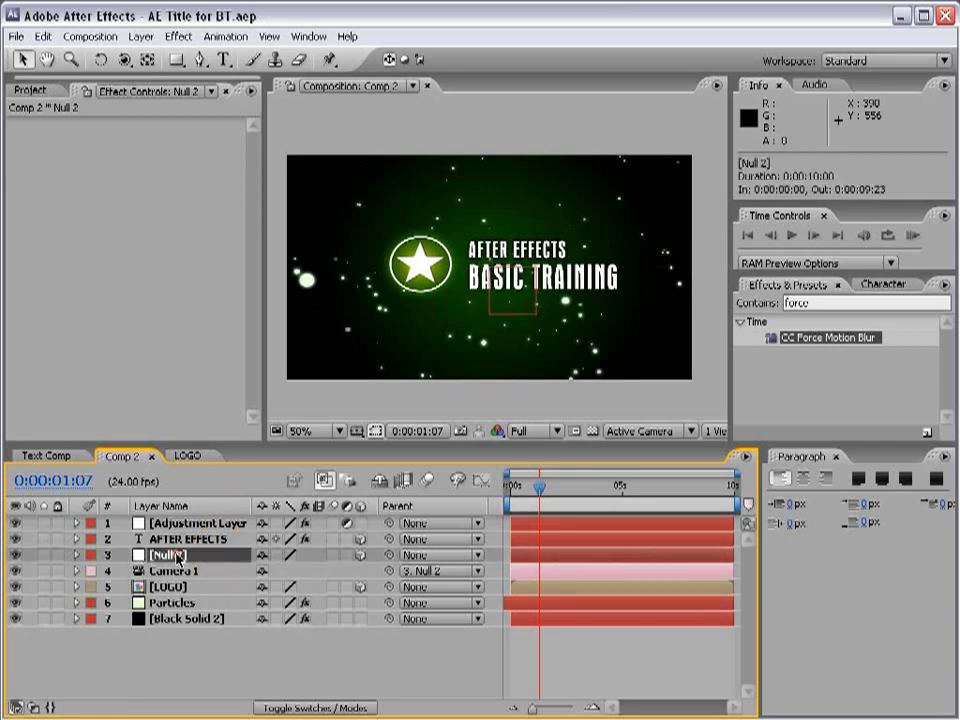
click(76, 554)
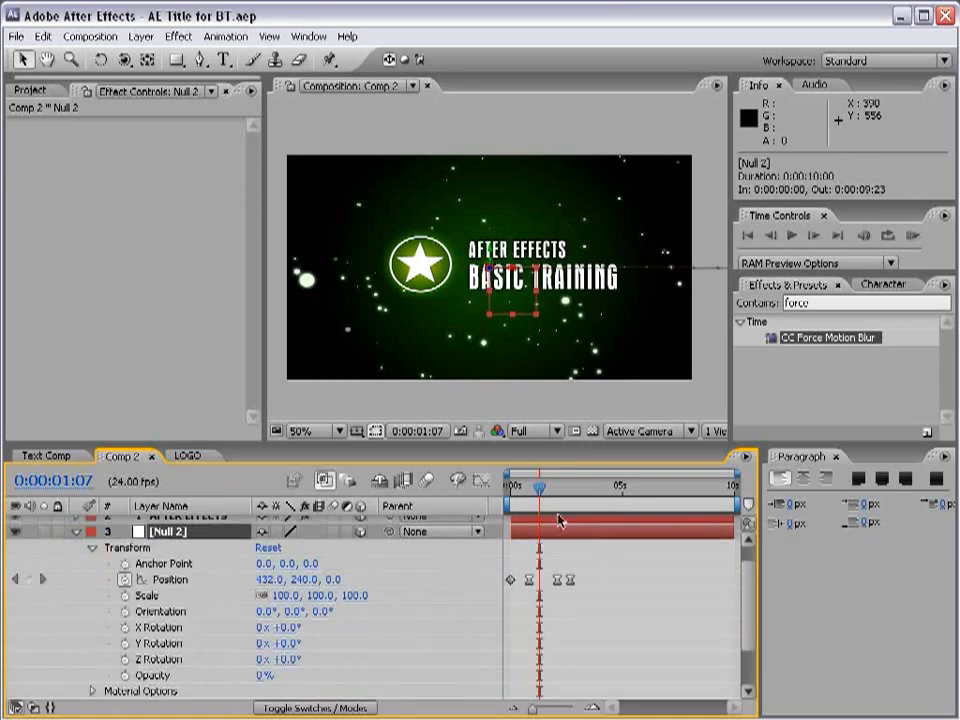
drag(540, 487, 571, 492)
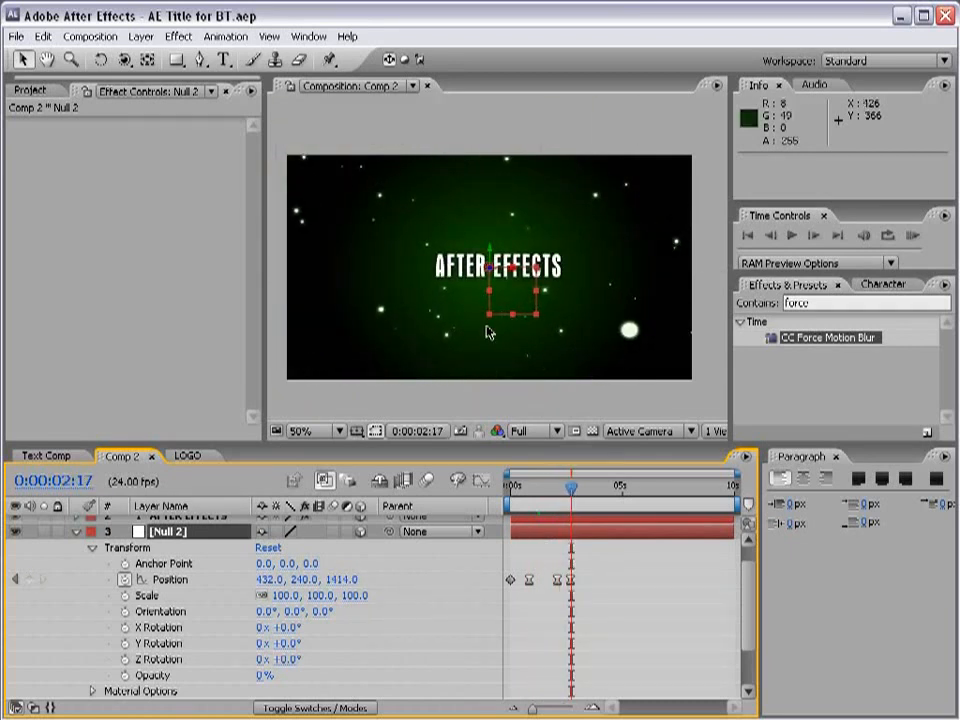
drag(577, 492, 600, 496)
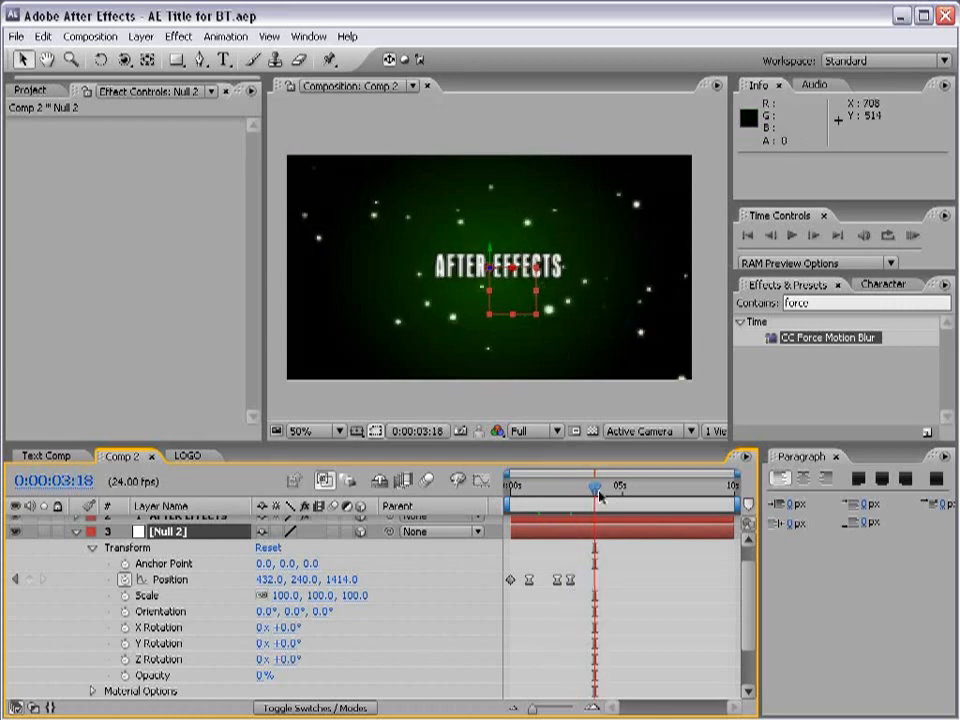
click(29, 579)
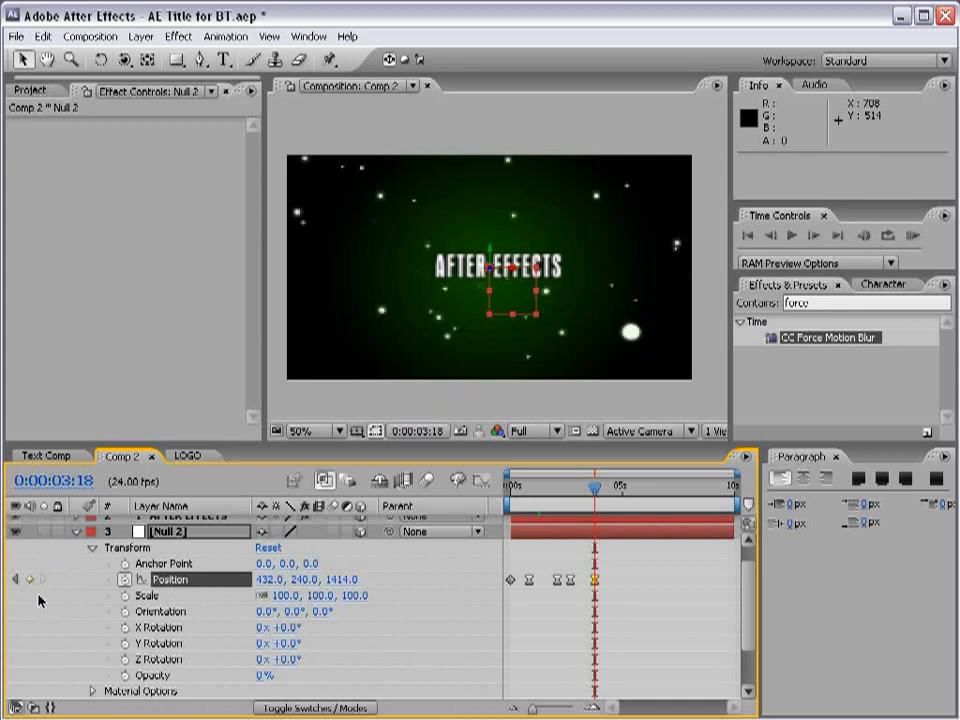
click(124, 612)
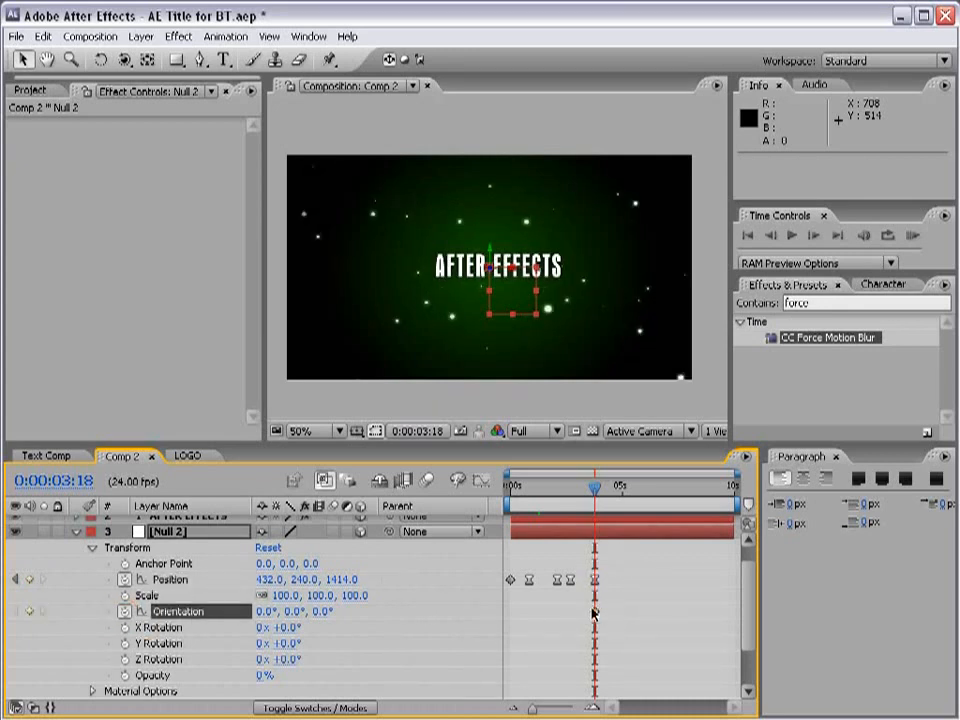
- Hide the adjustment layer and move the current time to 0:00:04:15
drag(531, 500, 521, 497)
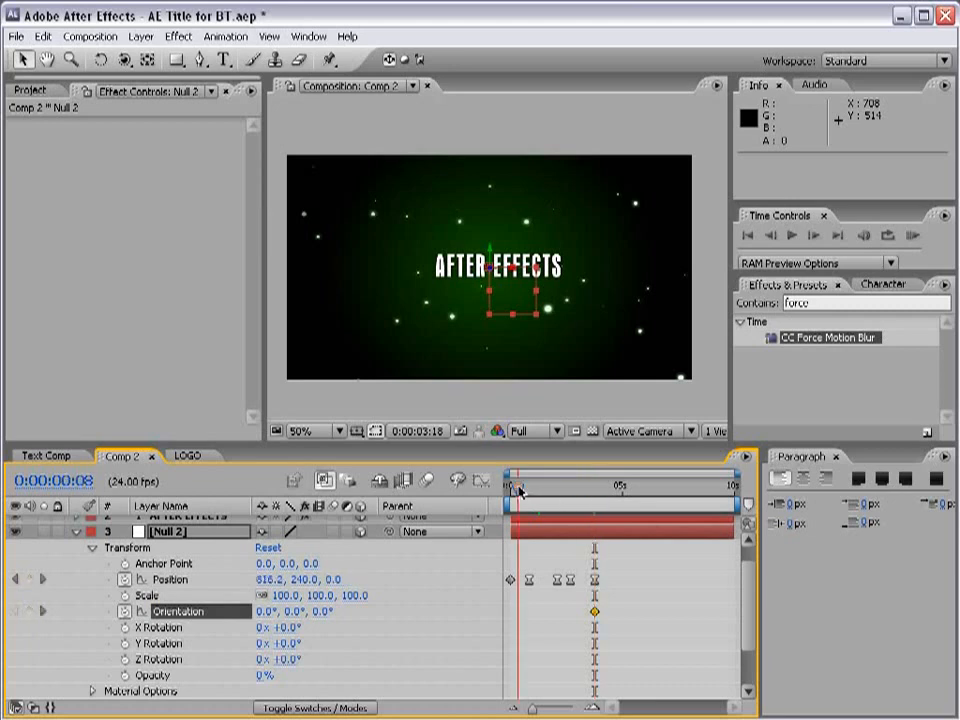
scroll(752, 590, up, 1)
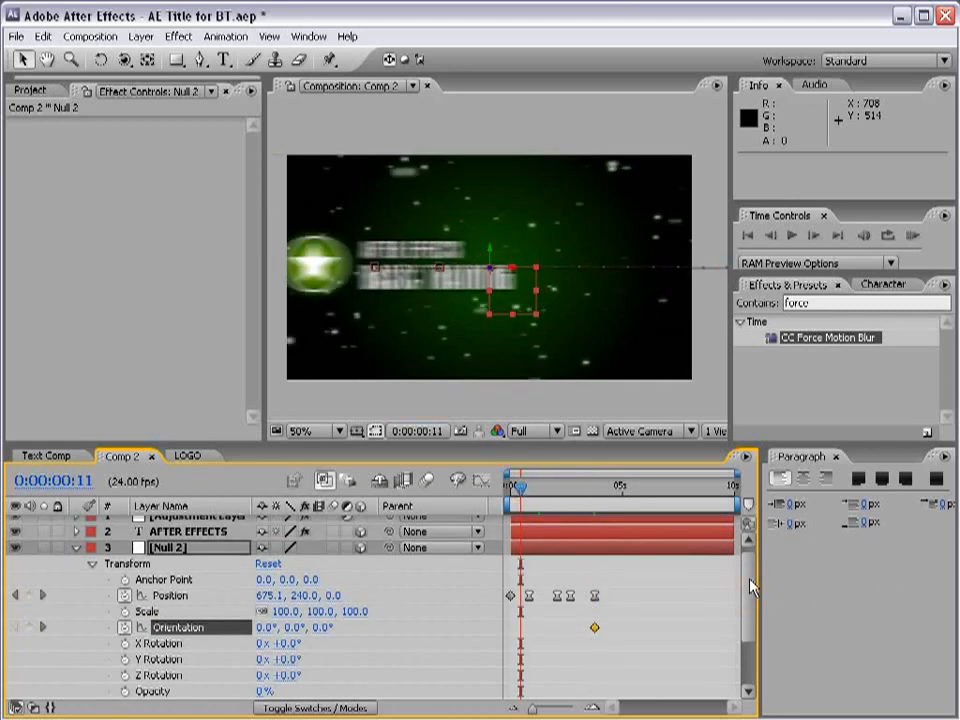
scroll(521, 534, up, 1)
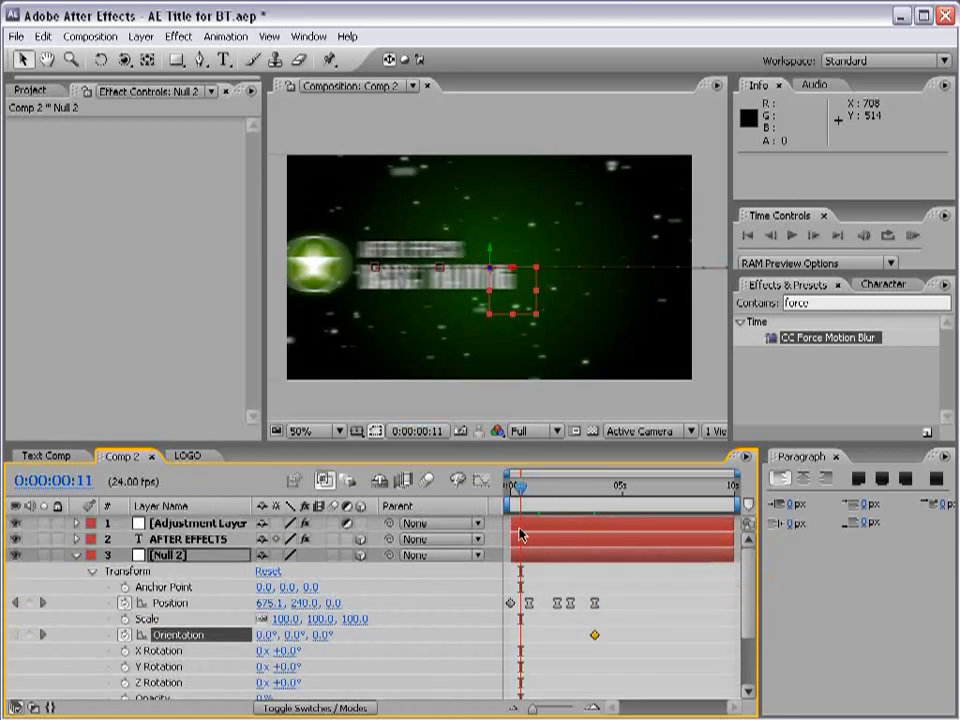
click(16, 523)
drag(518, 495, 616, 494)
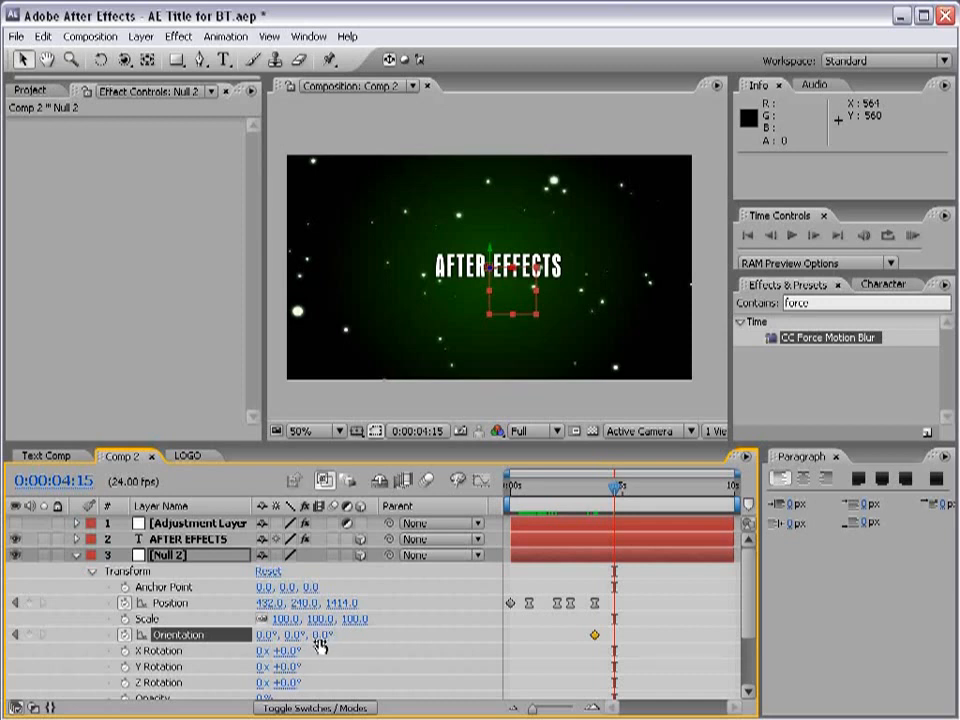
- Try different Orientation values on Null 2 at 0:00:04:15 and undo the changes
drag(320, 646, 386, 636)
key(ctrl+z)
drag(292, 636, 260, 636)
mouse_move(260, 638)
mouse_down()
mouse_move(336, 638)
mouse_move(251, 638)
mouse_up()
key(ctrl+z)
- Save the project, enlarge the composition viewing area and switch its 3D view to Top
key(ctrl+s)
drag(264, 298, 182, 300)
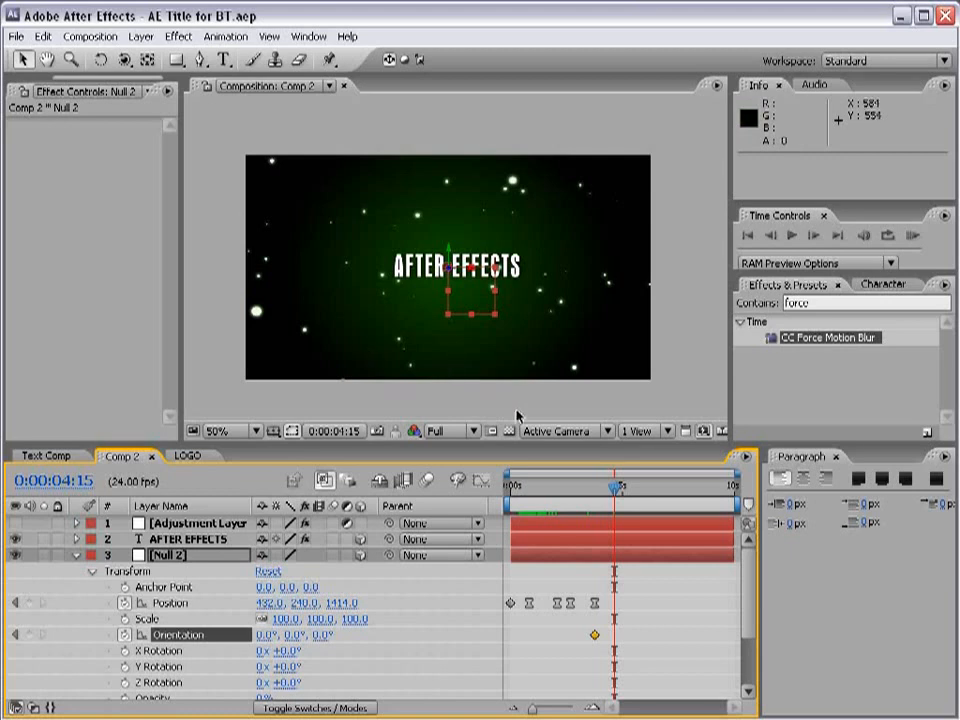
click(560, 431)
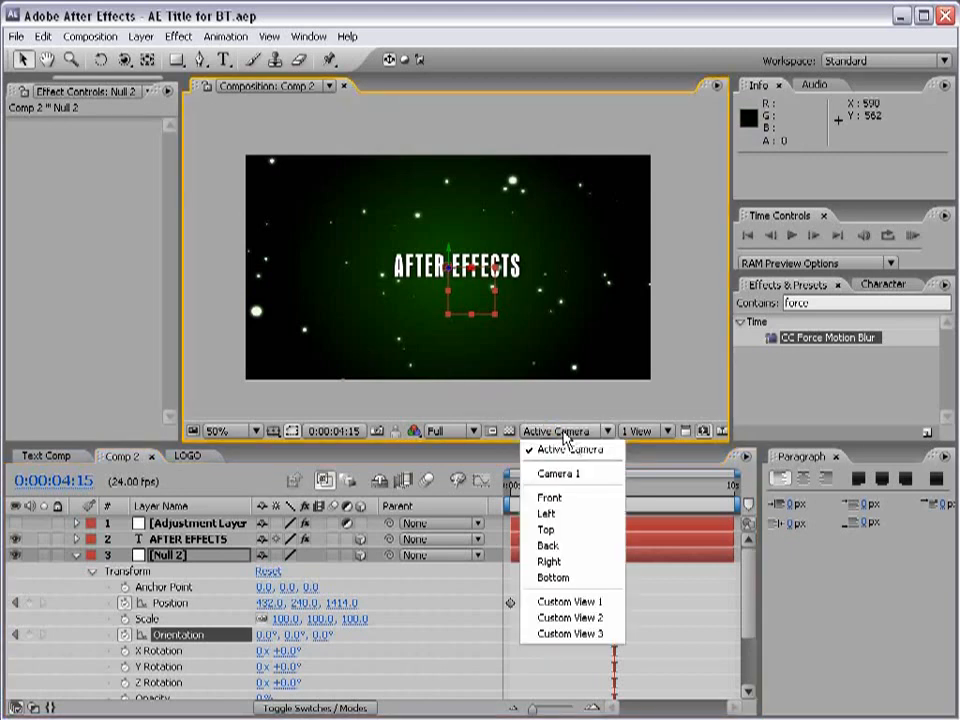
click(547, 530)
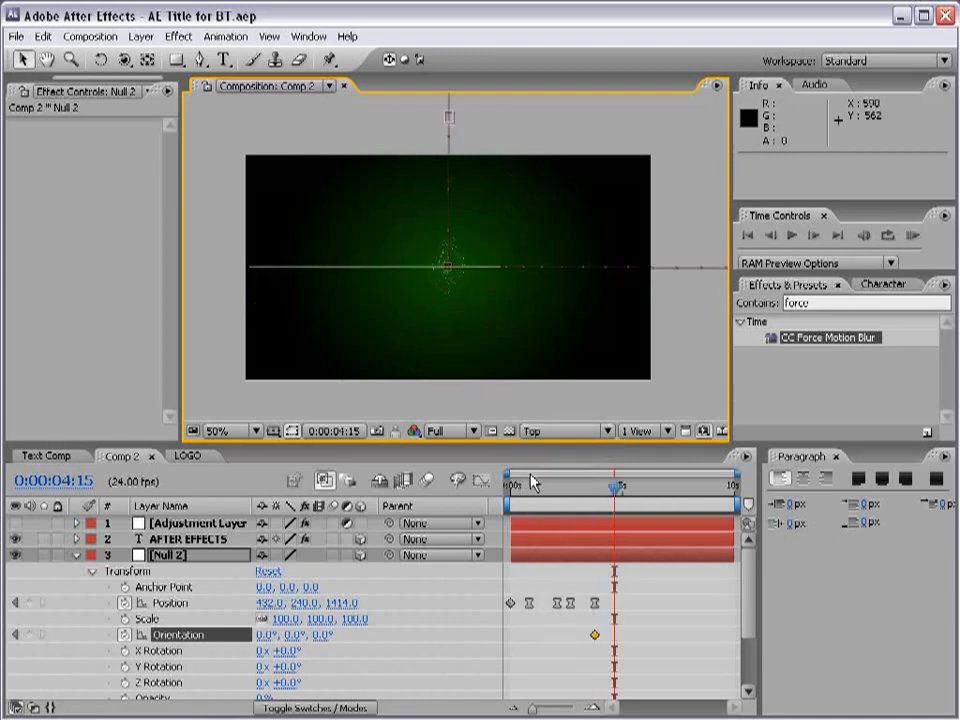
- Collapse Null 2's properties and examine where the LOGO layer sits in the Top view
key(period)
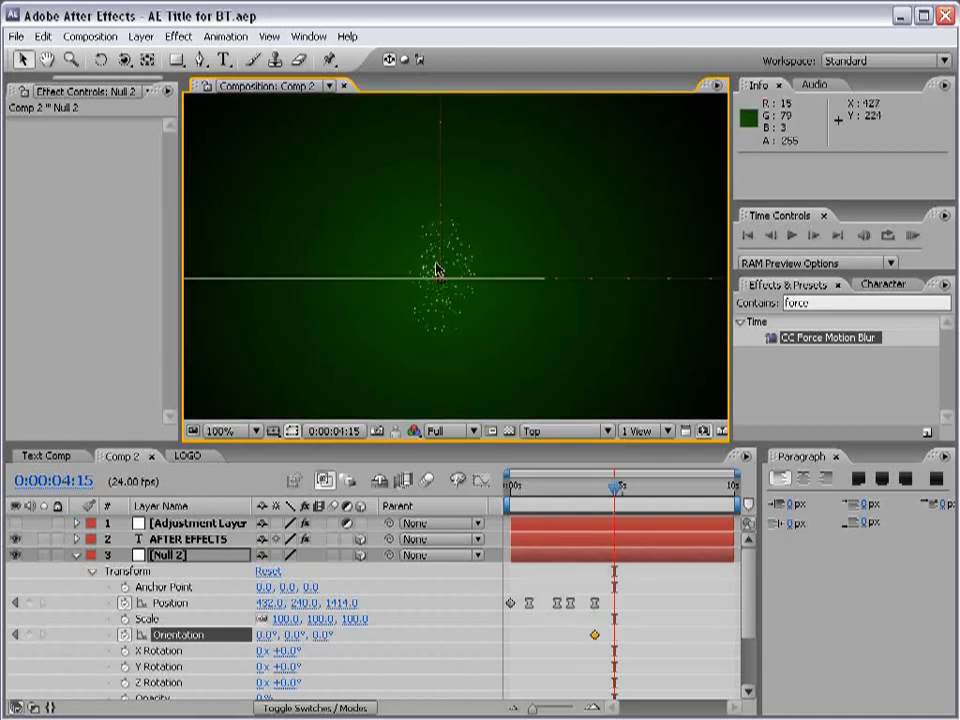
key(h)
drag(463, 228, 468, 250)
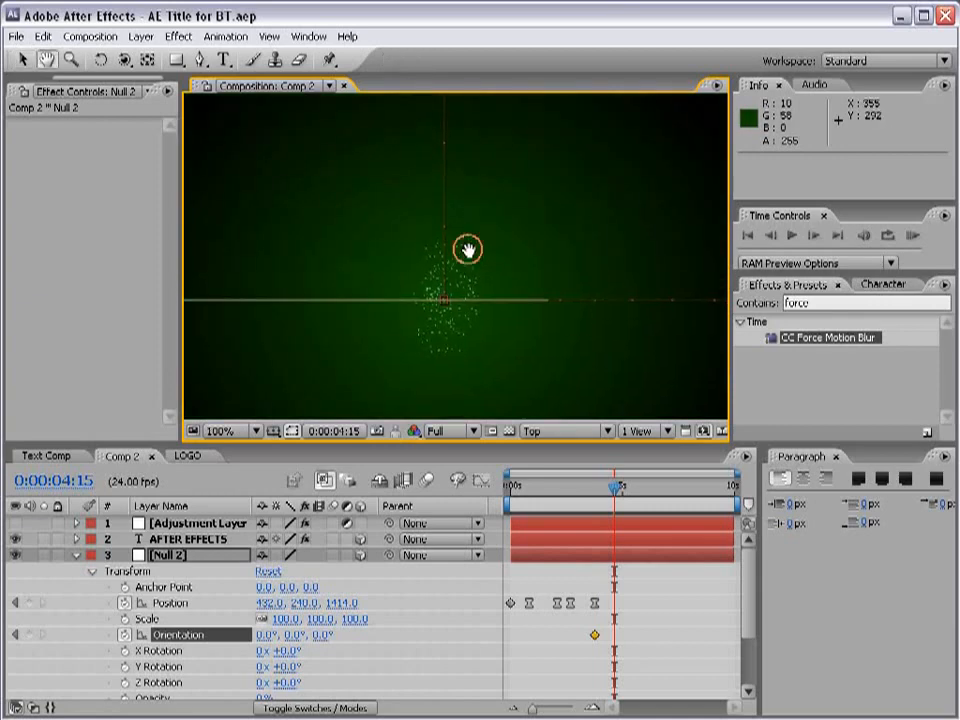
key(v)
click(77, 555)
click(180, 540)
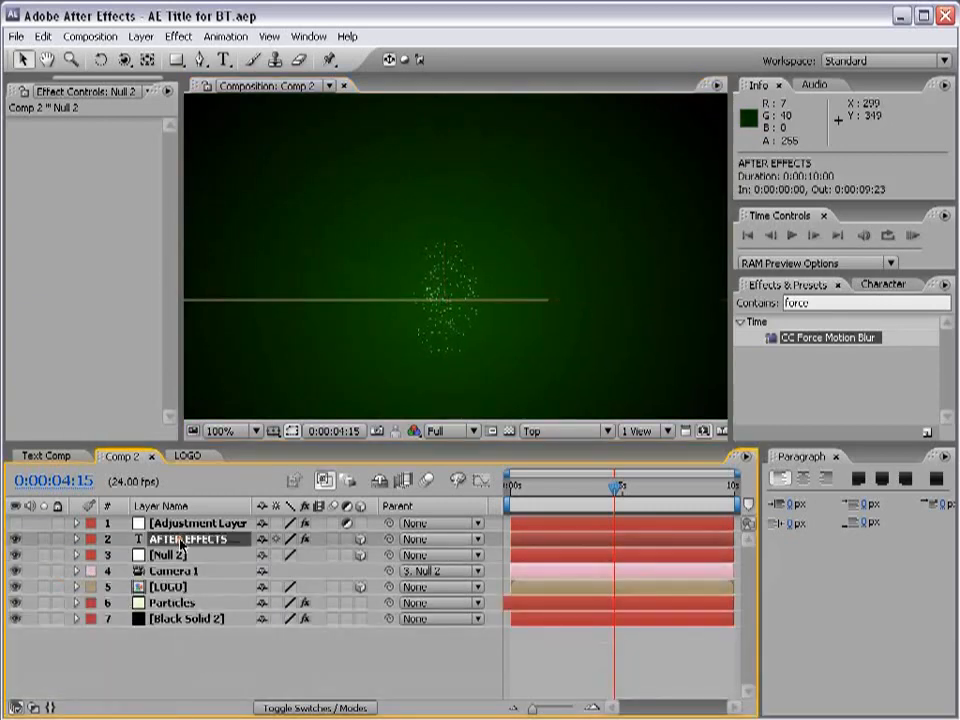
click(170, 587)
click(175, 598)
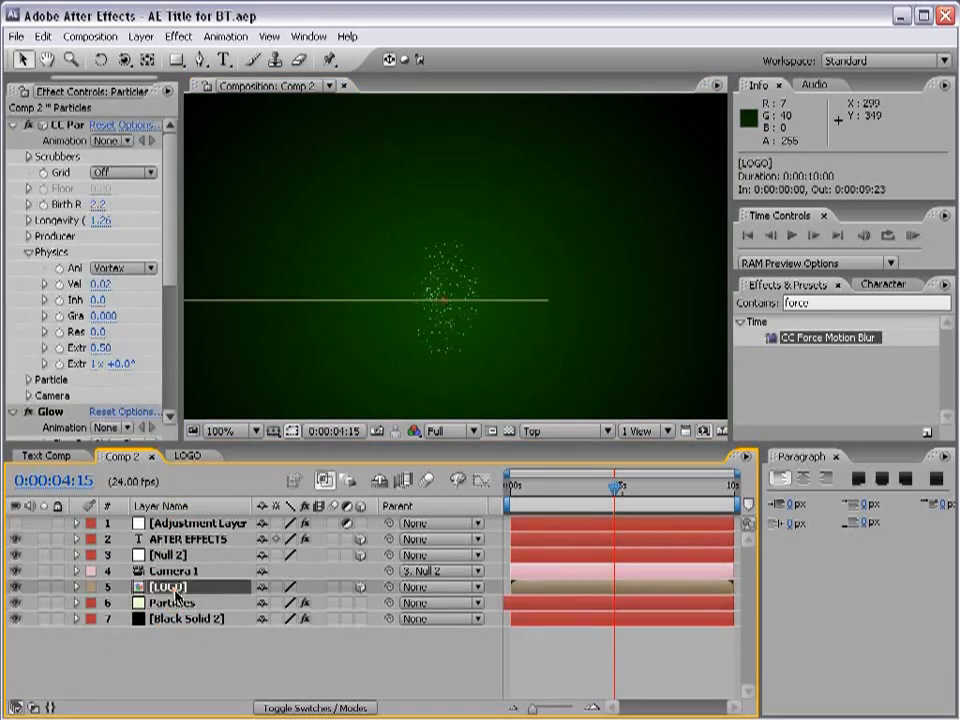
key(h)
key(comma)
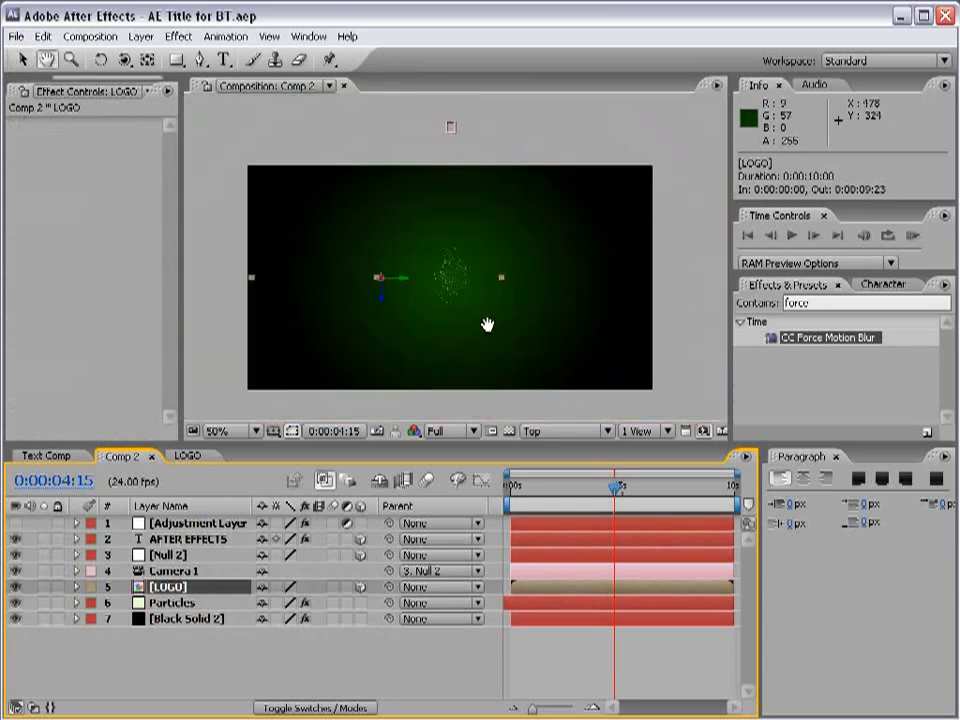
drag(487, 324, 502, 366)
key(v)
click(470, 177)
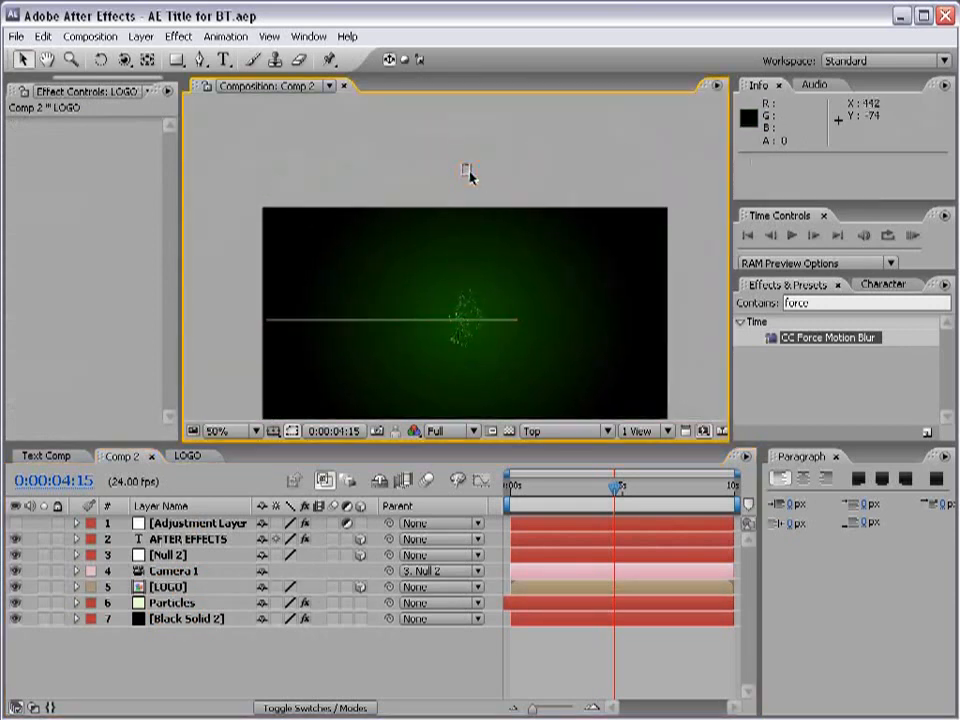
- Locate the AFTER EFFECTS text layer in the Top view and frame it closely
click(185, 538)
key(comma)
key(comma)
key(comma)
key(comma)
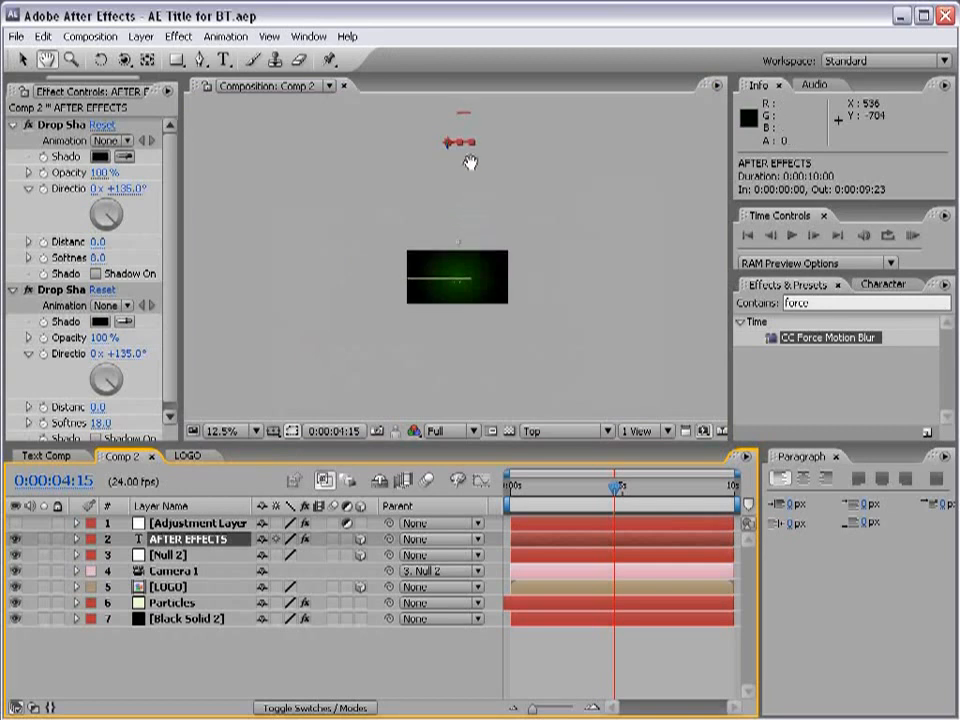
drag(474, 163, 470, 257)
key(h)
key(period)
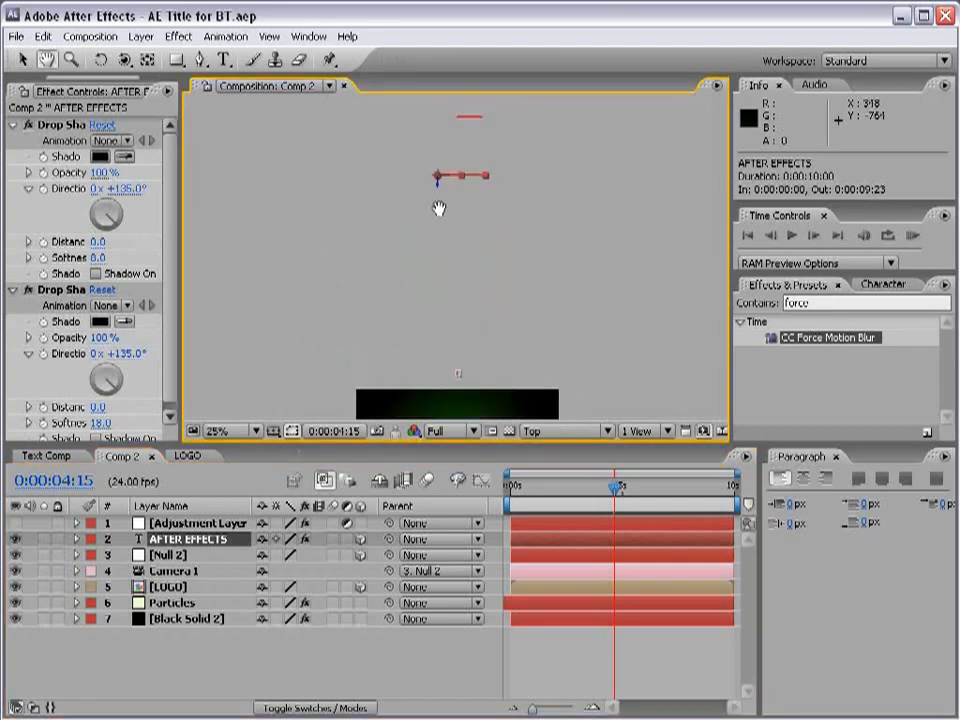
key(period)
scroll(433, 216, up, 2)
key(comma)
scroll(450, 255, down, 3)
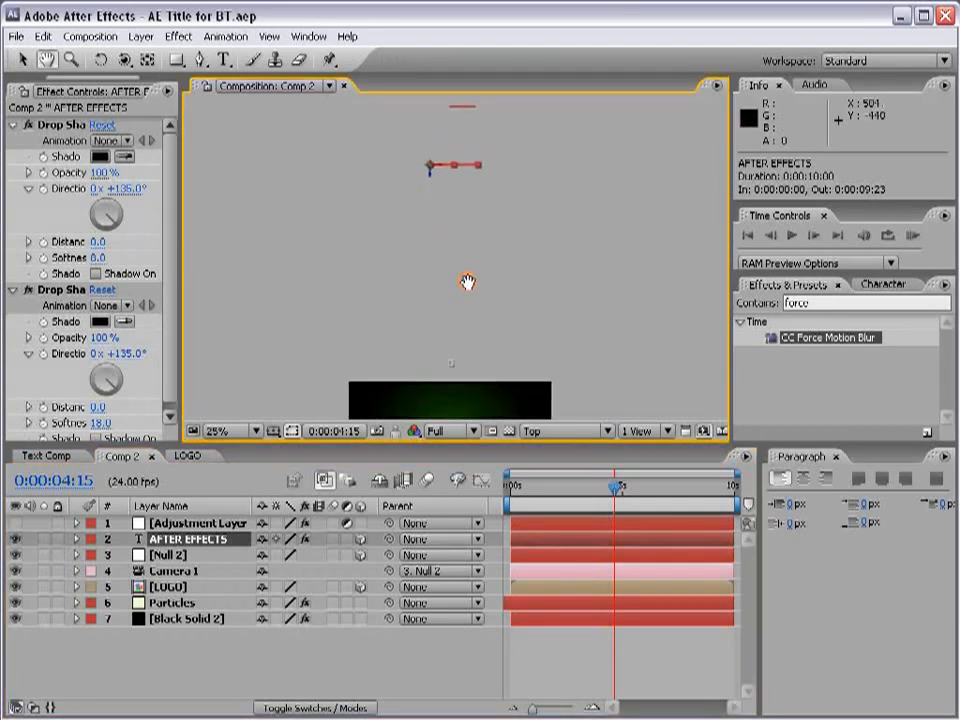
key(v)
key(h)
key(period)
drag(450, 199, 450, 336)
key(v)
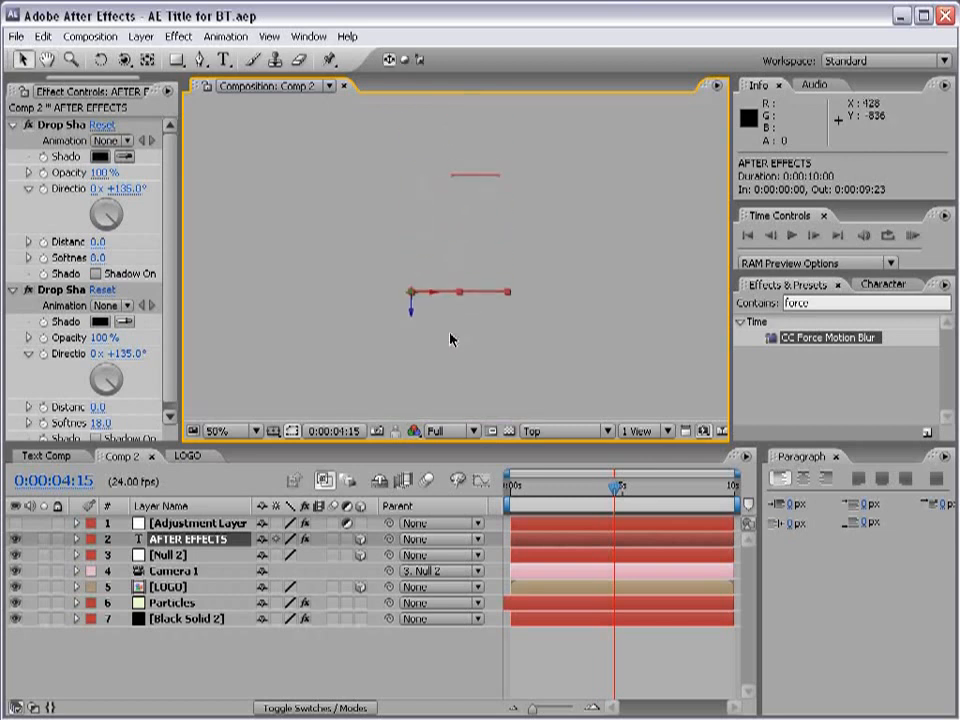
- Compare the depth of Null 2 with that of the AFTER EFFECTS text in the Top view
click(170, 557)
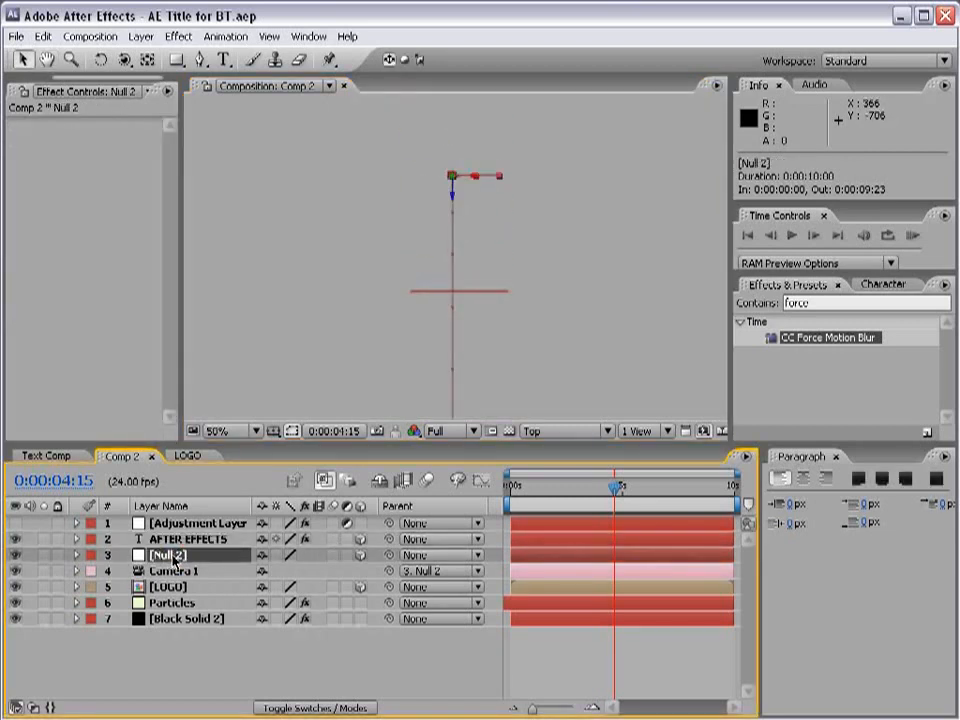
click(168, 540)
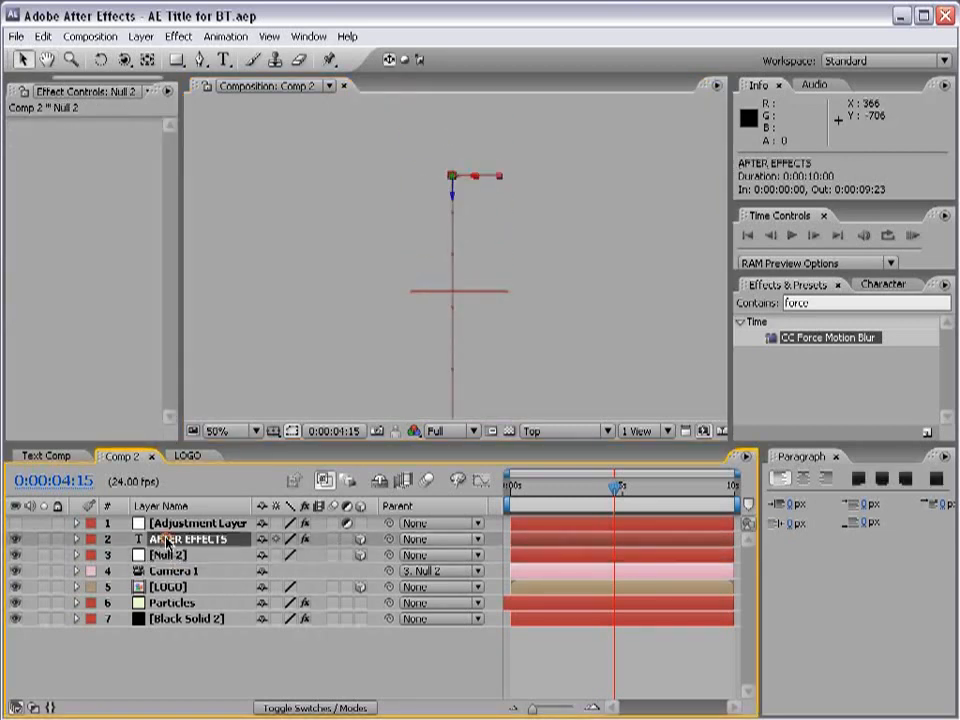
click(168, 556)
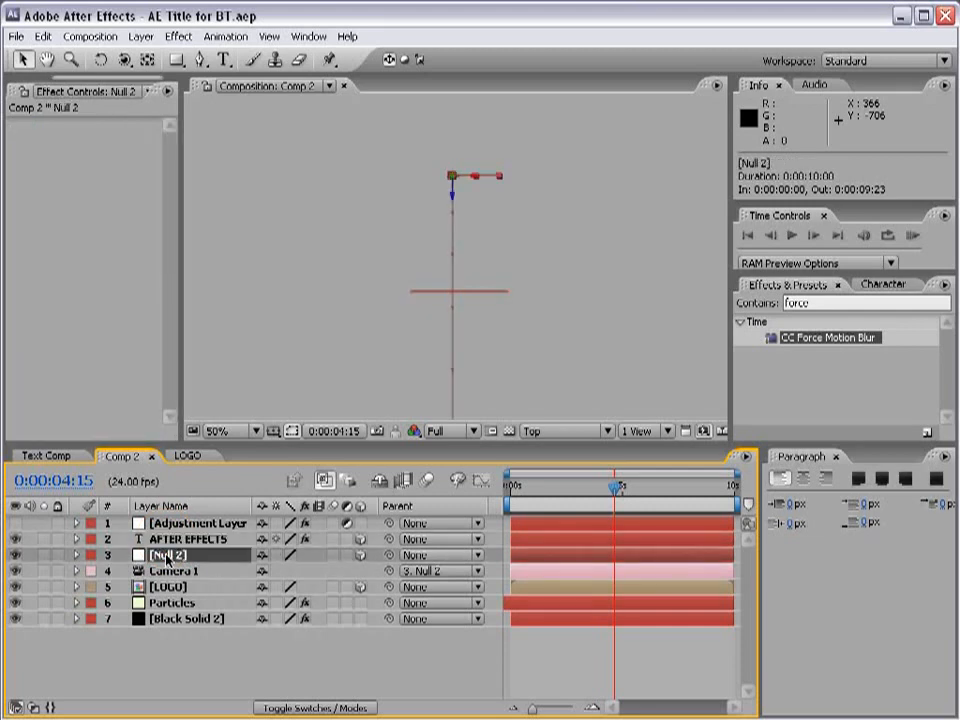
click(603, 636)
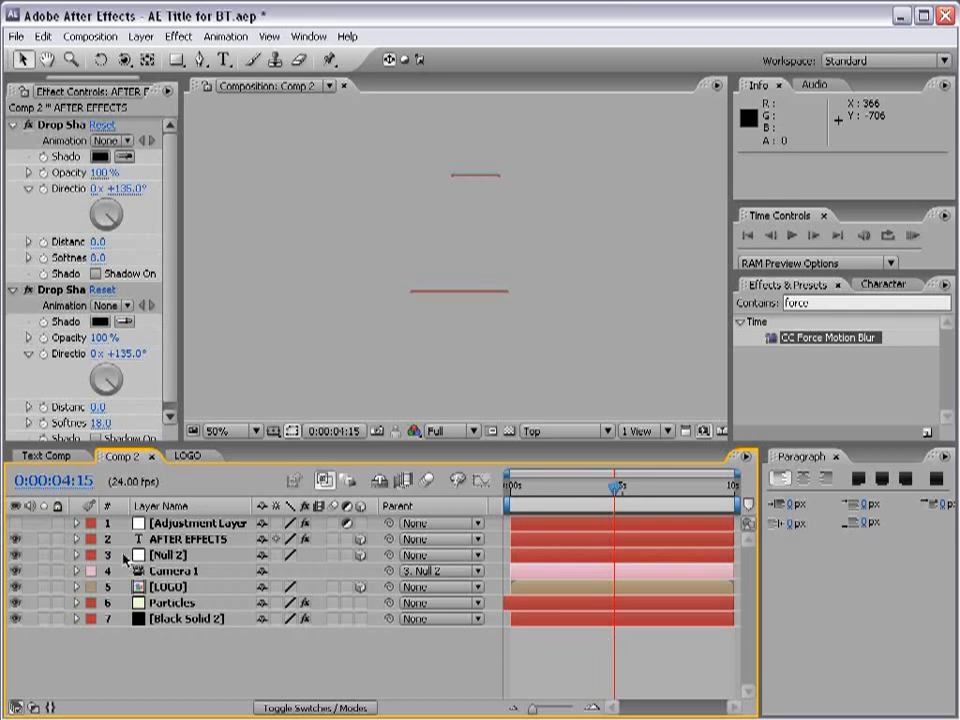
- Move the AFTER EFFECTS text along its Z axis to line up with Null 2, at a Z position of about 1413.8
click(180, 539)
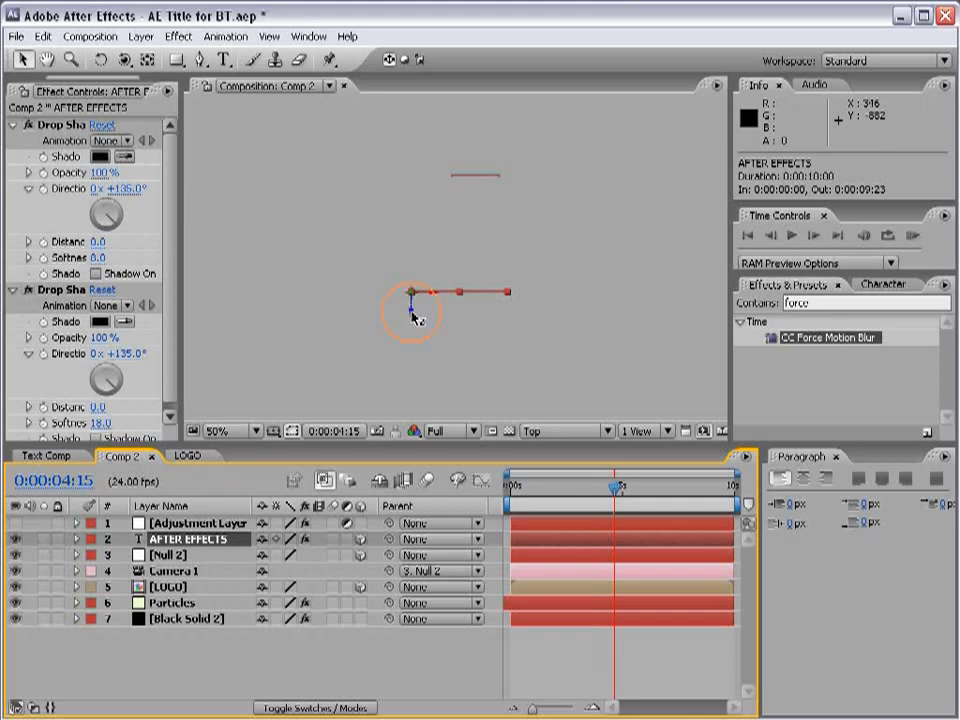
drag(415, 318, 409, 201)
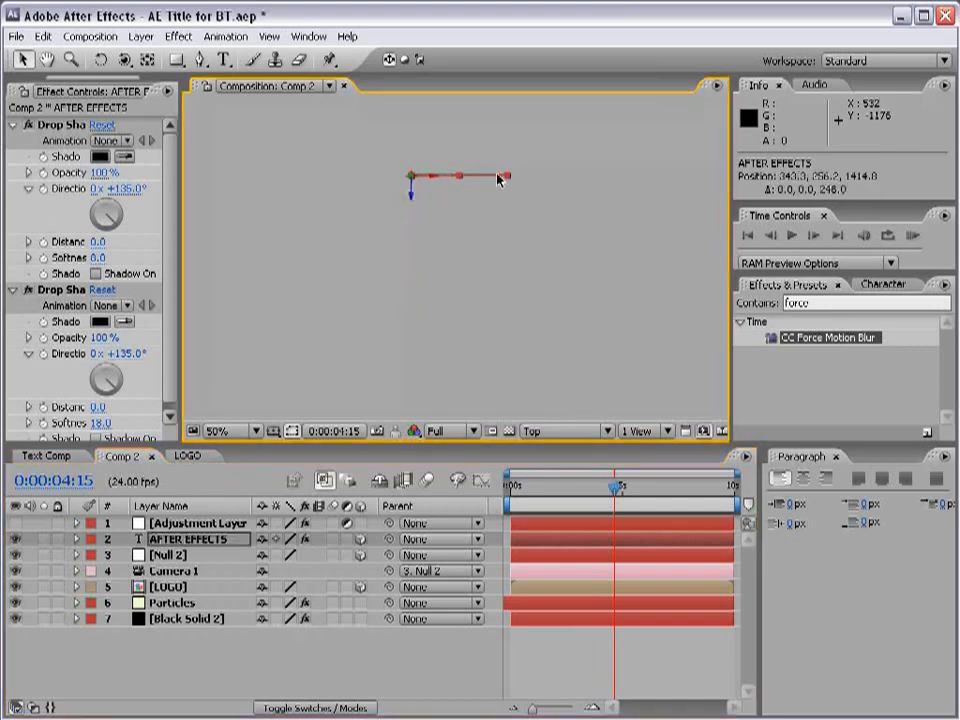
key(h)
key(period)
drag(465, 171, 439, 291)
key(period)
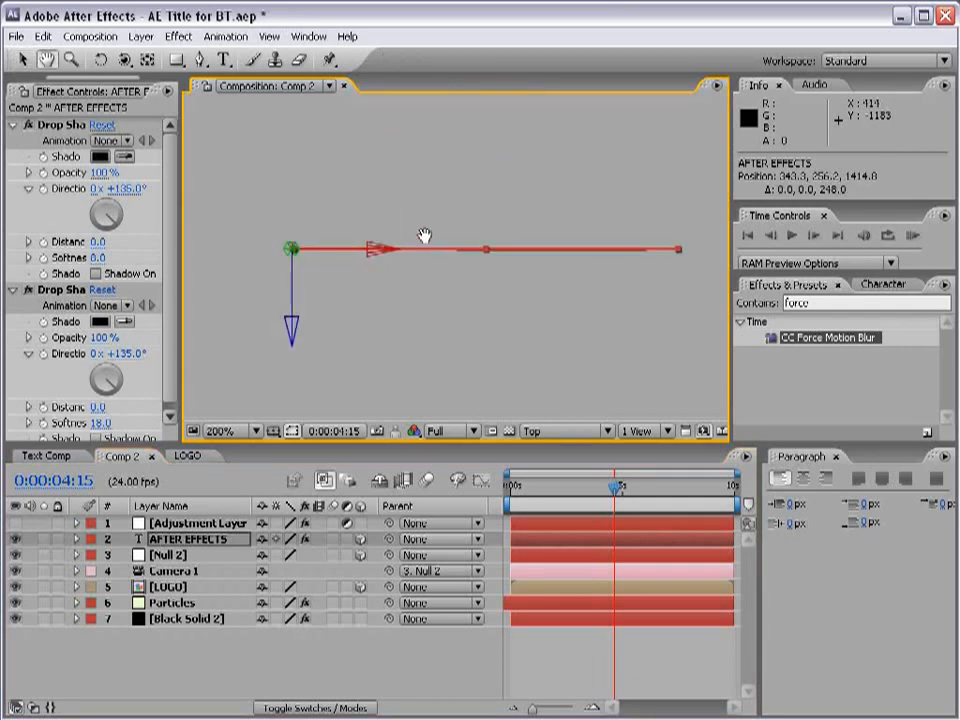
key(v)
drag(296, 330, 291, 335)
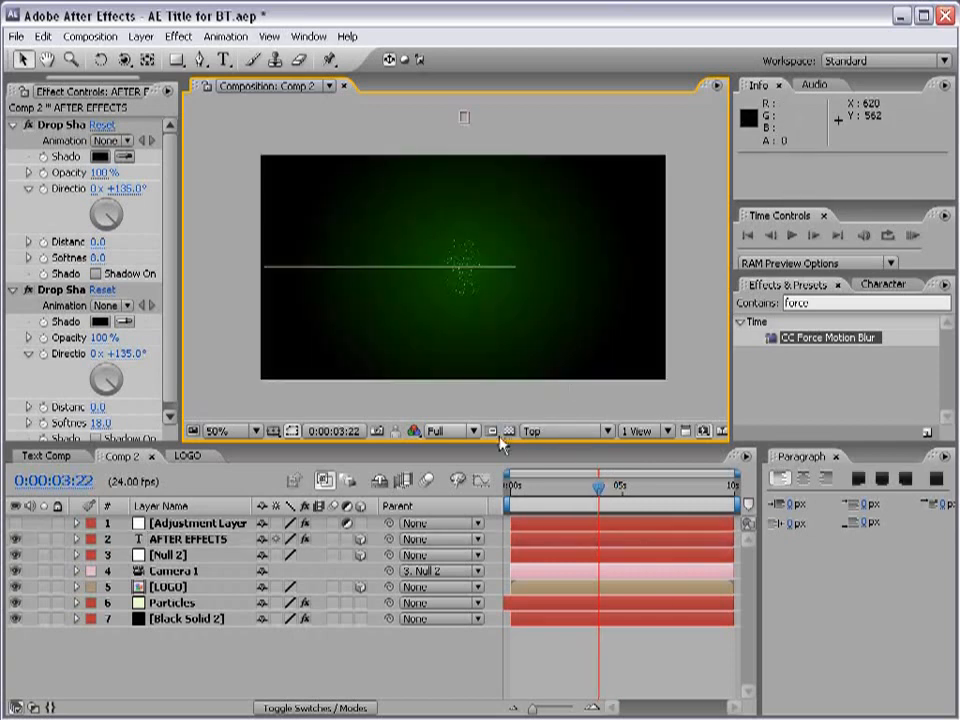
- Show the composition through the Active Camera and scale the AFTER EFFECTS text to 148%
click(552, 432)
click(568, 450)
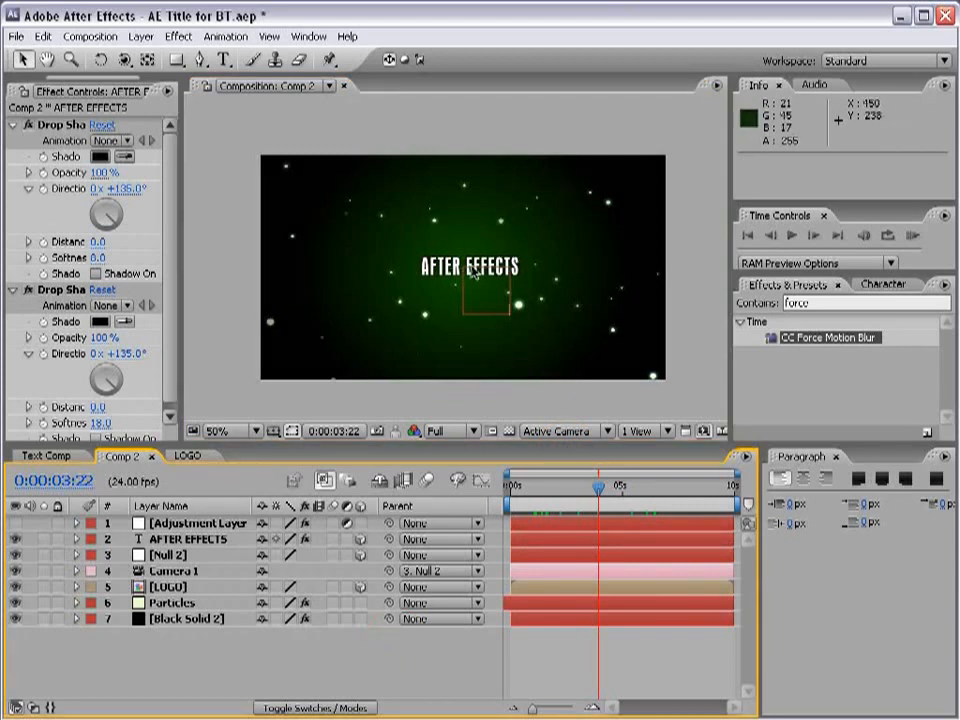
click(203, 539)
key(s)
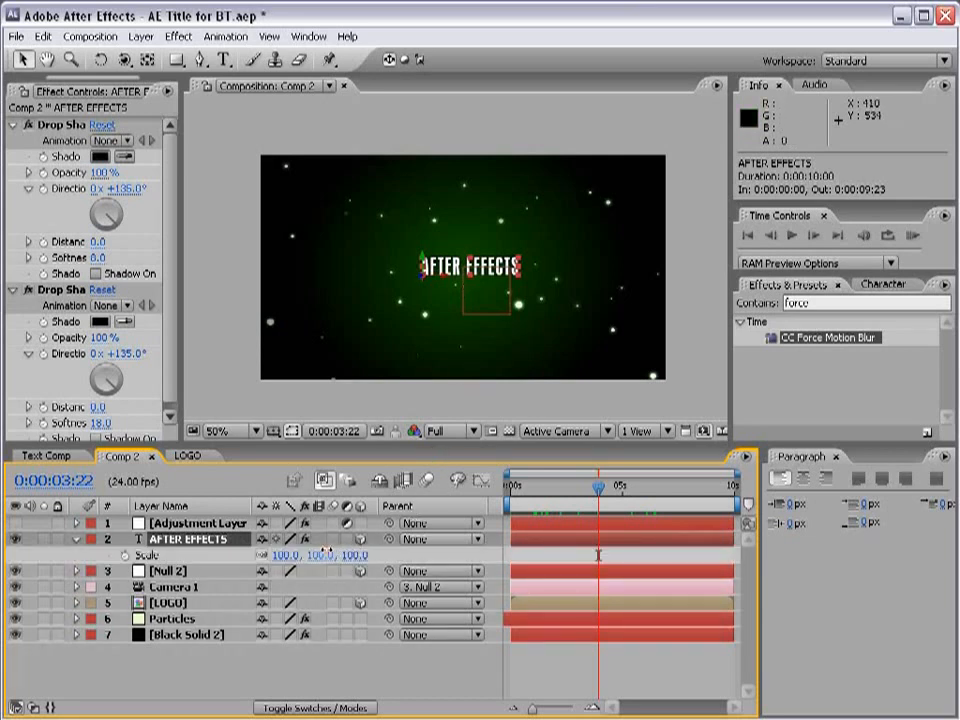
drag(326, 552, 355, 548)
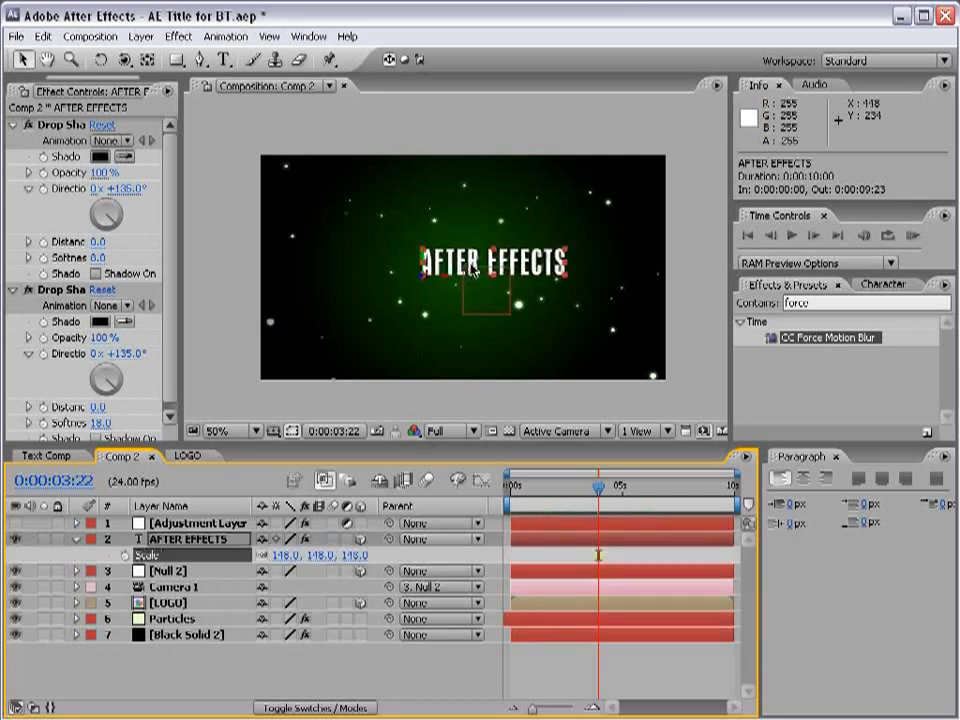
- Centre the AFTER EFFECTS text in the frame at about 277.3, 266.2, using the title and action safe guides temporarily
mouse_move(473, 270)
mouse_down()
mouse_move(450, 276)
mouse_move(462, 265)
mouse_up()
key(apostrophe)
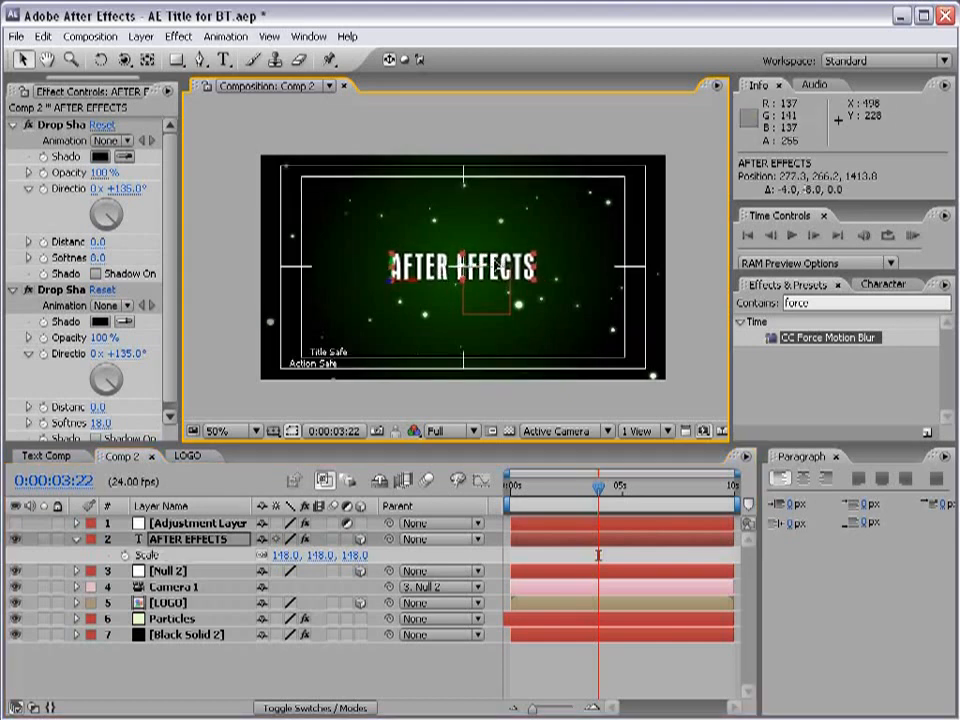
key(apostrophe)
click(508, 360)
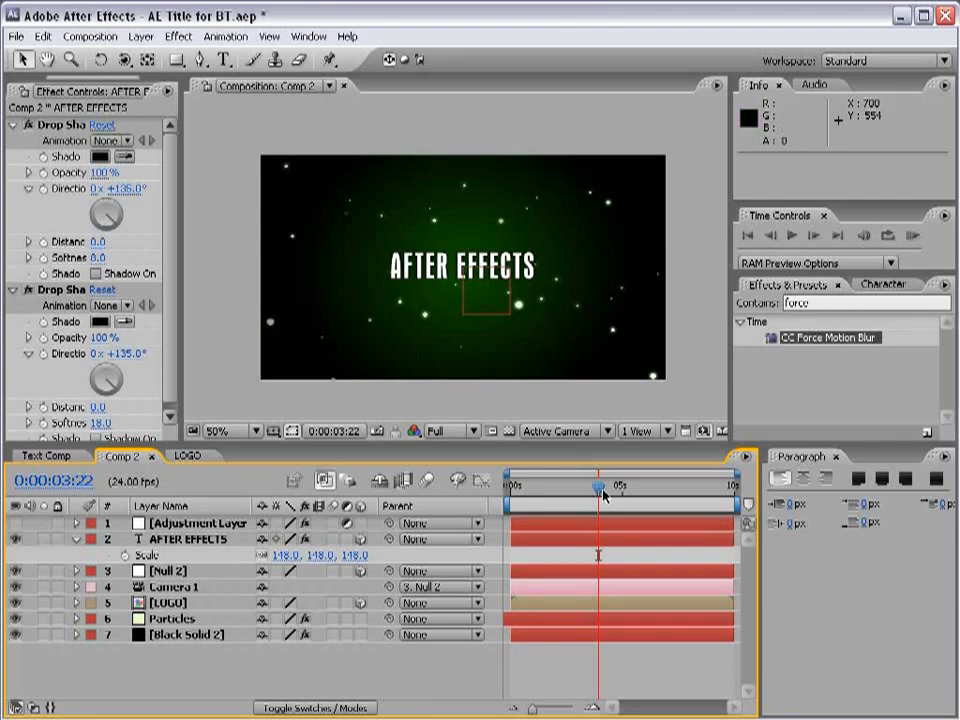
- Try rotating Null 2 about its Y and X axes at 0:00:03:02 and undo each rotation
mouse_move(598, 487)
mouse_down()
mouse_move(540, 491)
mouse_move(580, 490)
mouse_up()
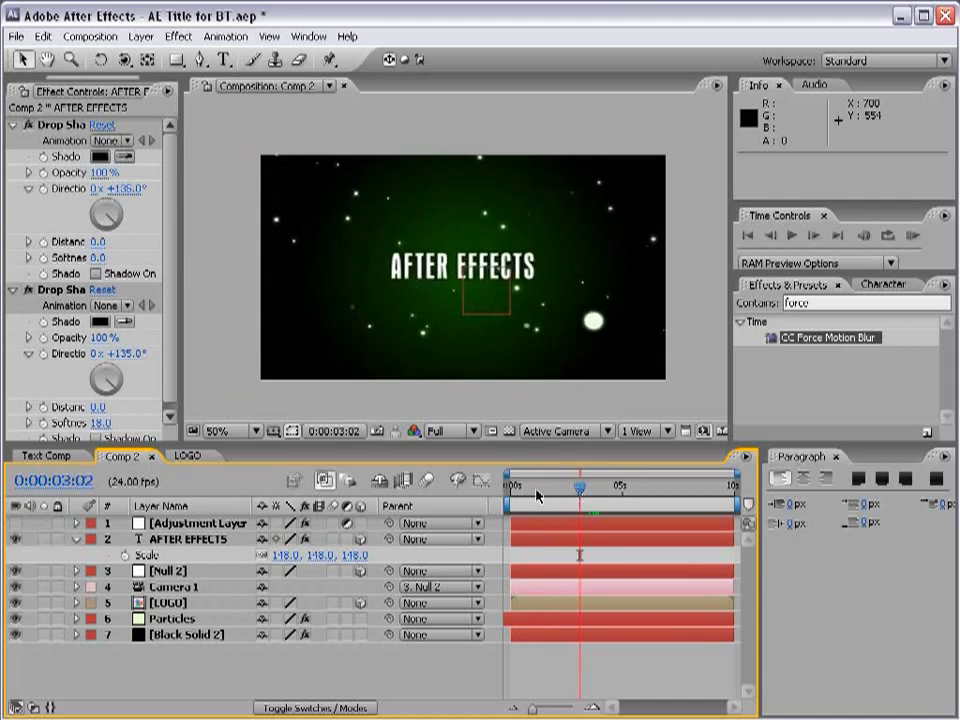
click(170, 571)
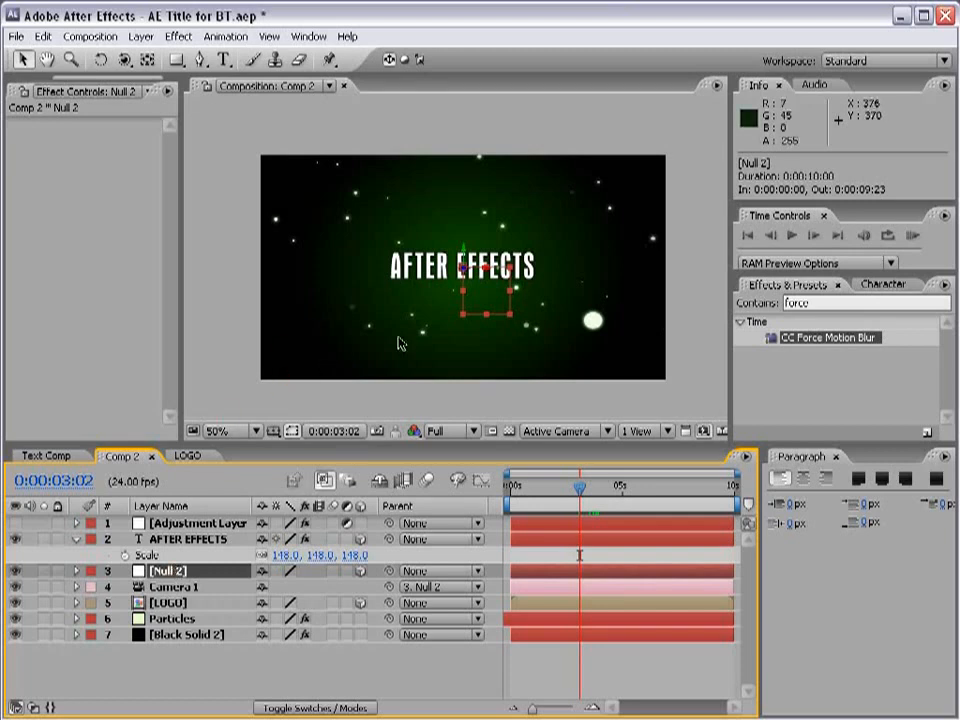
key(w)
drag(461, 258, 552, 259)
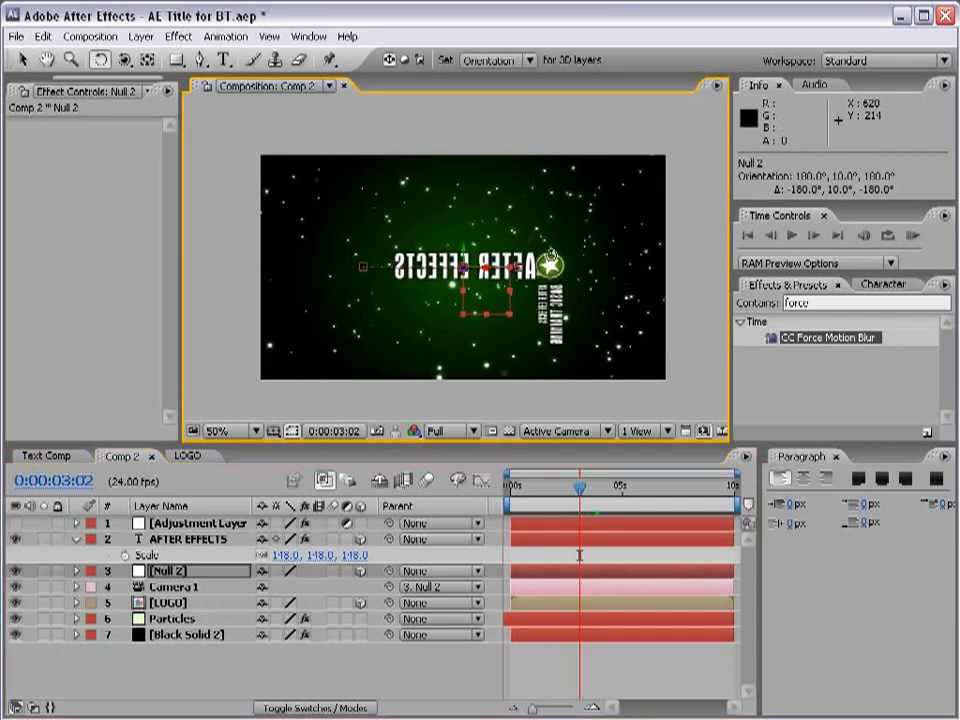
key(ctrl+z)
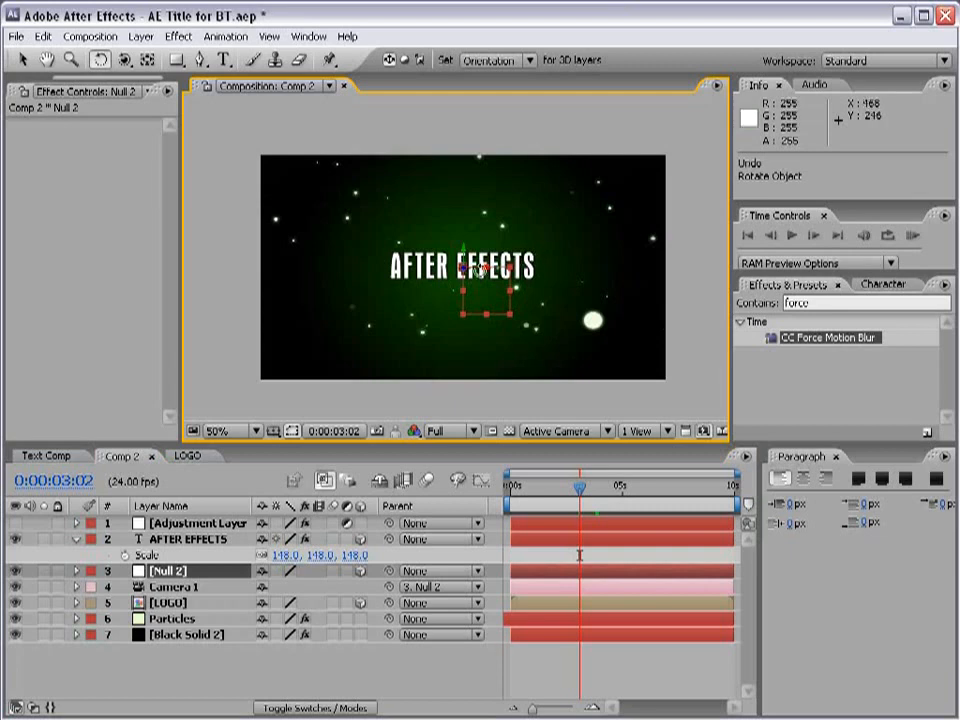
drag(474, 256, 476, 317)
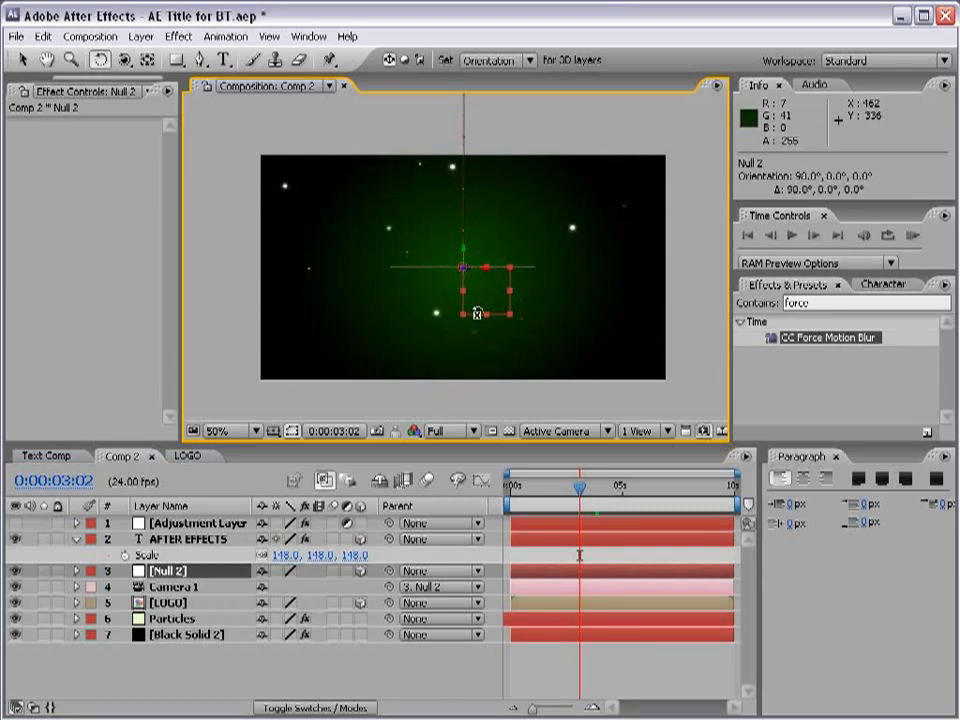
key(ctrl+z)
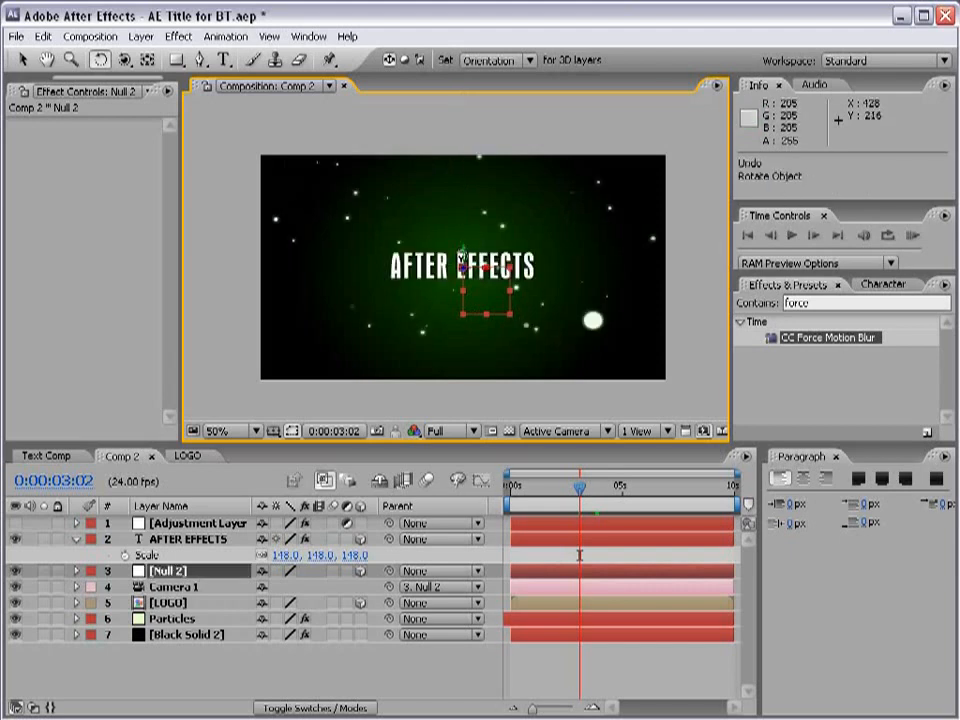
drag(457, 262, 430, 260)
key(ctrl+z)
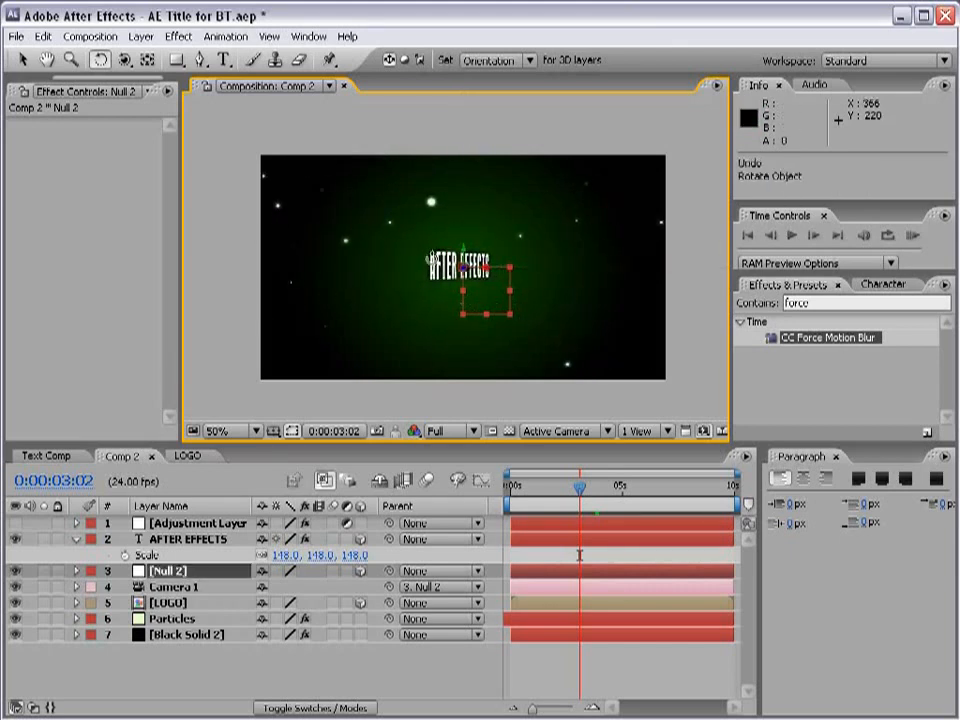
- Reveal Null 2's keyframed properties, move the current time to 0:00:04:08 and undo the trial rotation
click(196, 574)
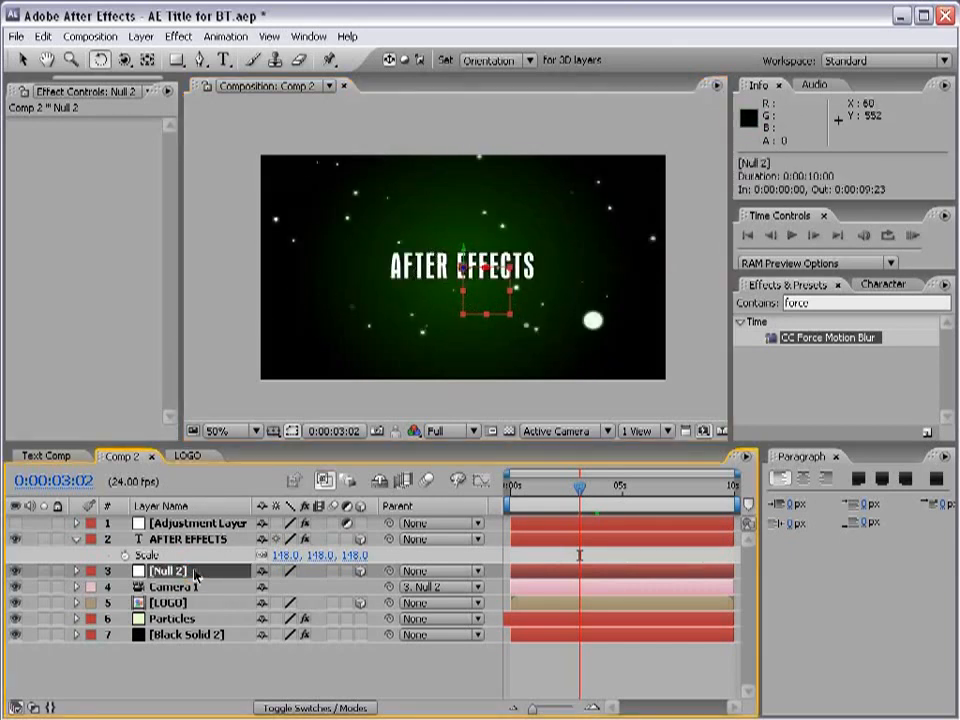
key(u)
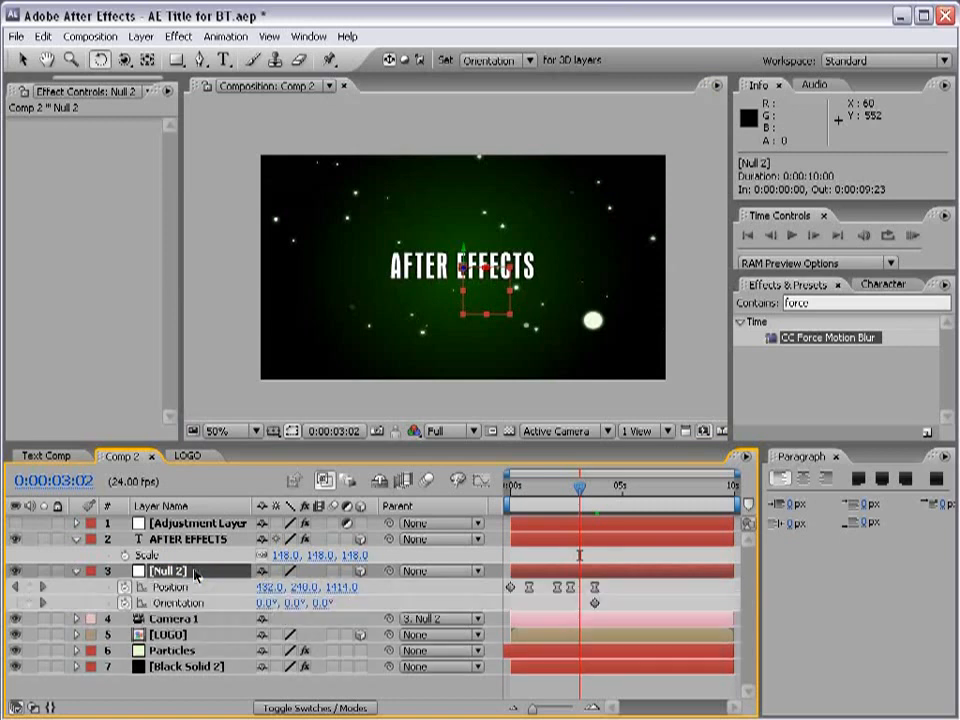
key(equal)
drag(563, 497, 611, 493)
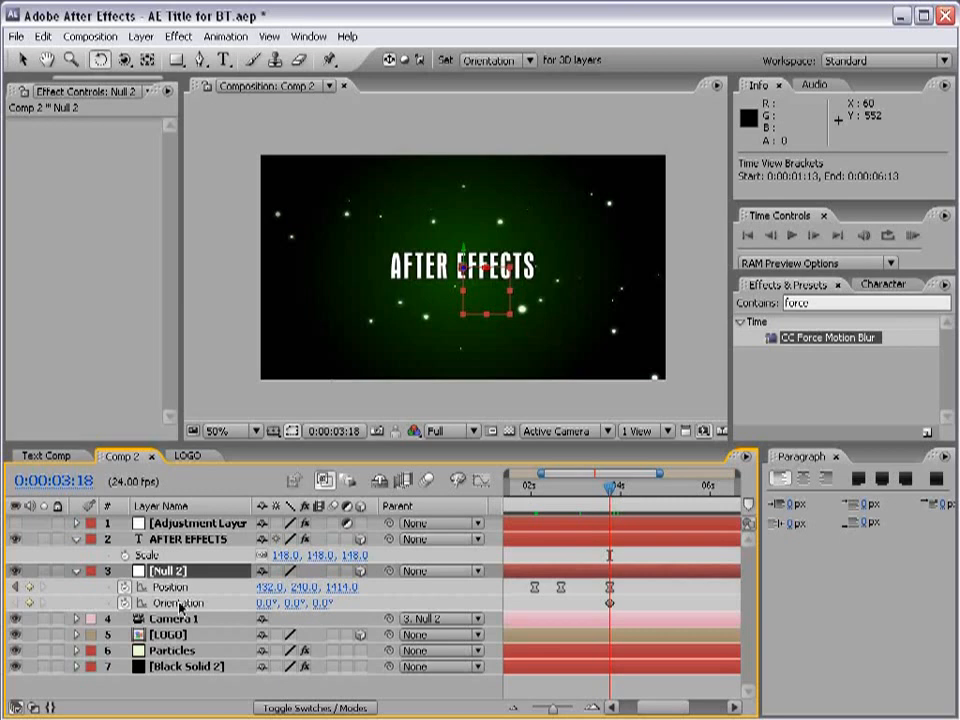
drag(611, 492, 635, 493)
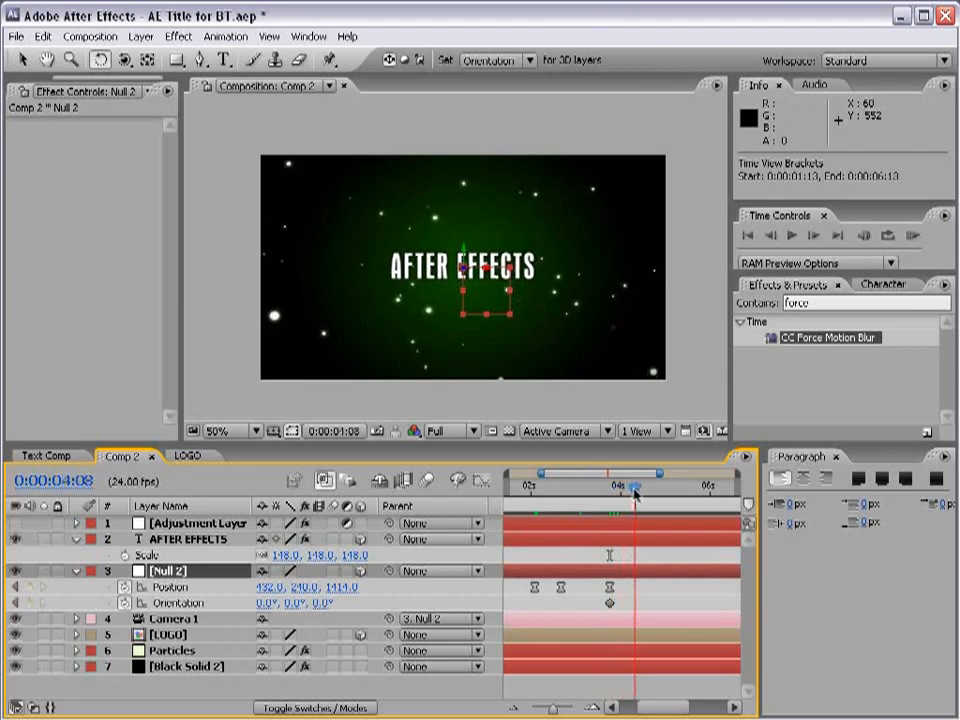
key(ctrl+z)
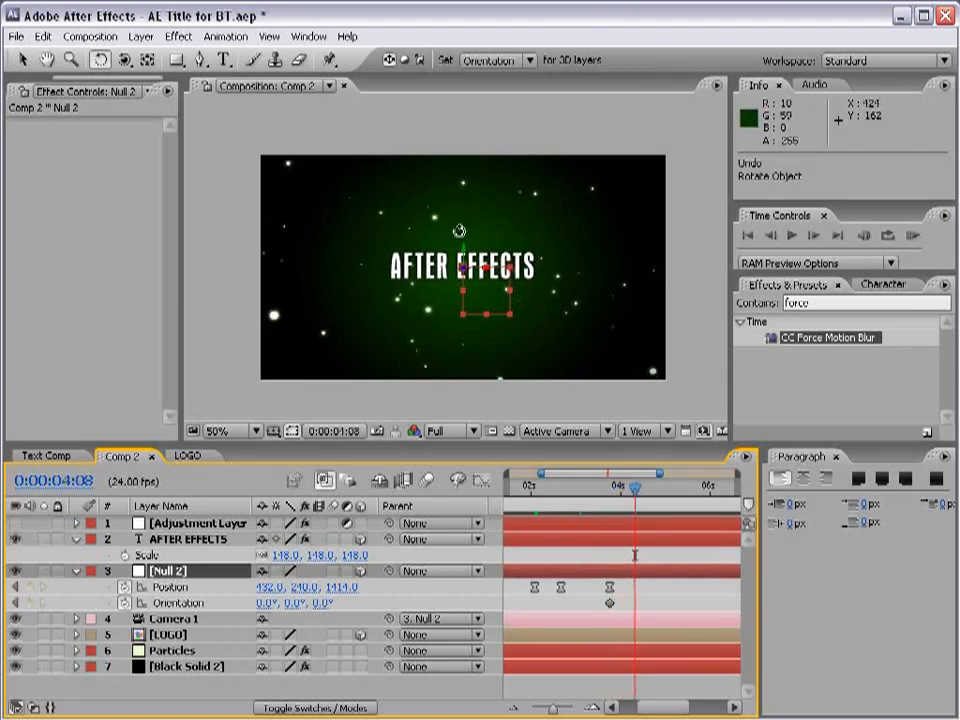
- Rotate Null 2 to a 90° Y orientation at 0:00:04:08 and apply Easy Ease to both orientation keyframes
drag(462, 258, 428, 257)
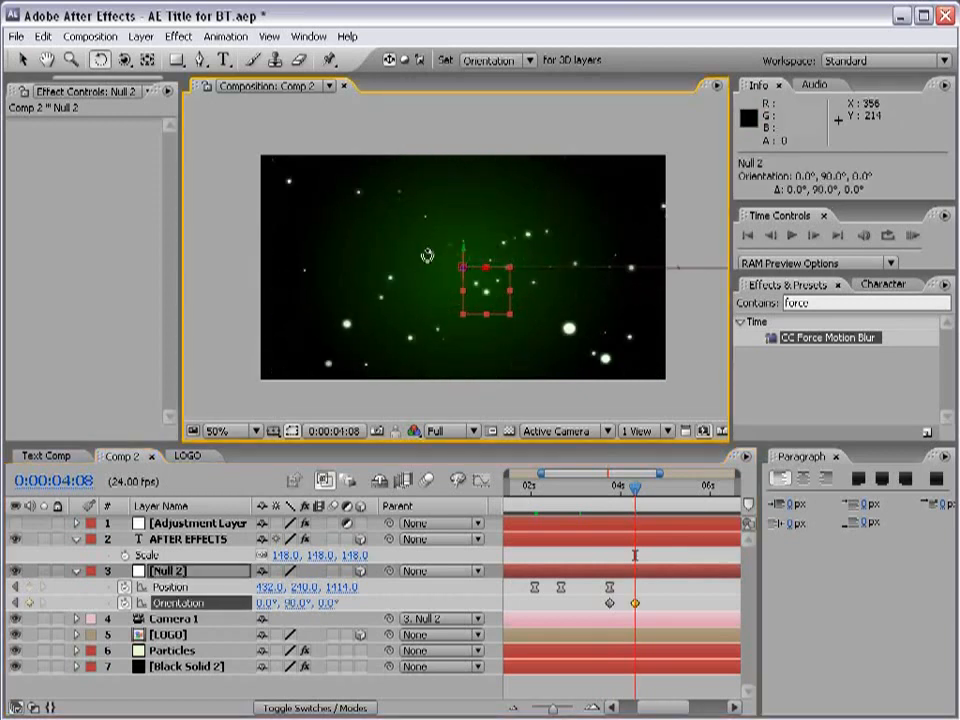
mouse_move(635, 487)
mouse_down()
mouse_move(614, 488)
mouse_move(637, 490)
mouse_up()
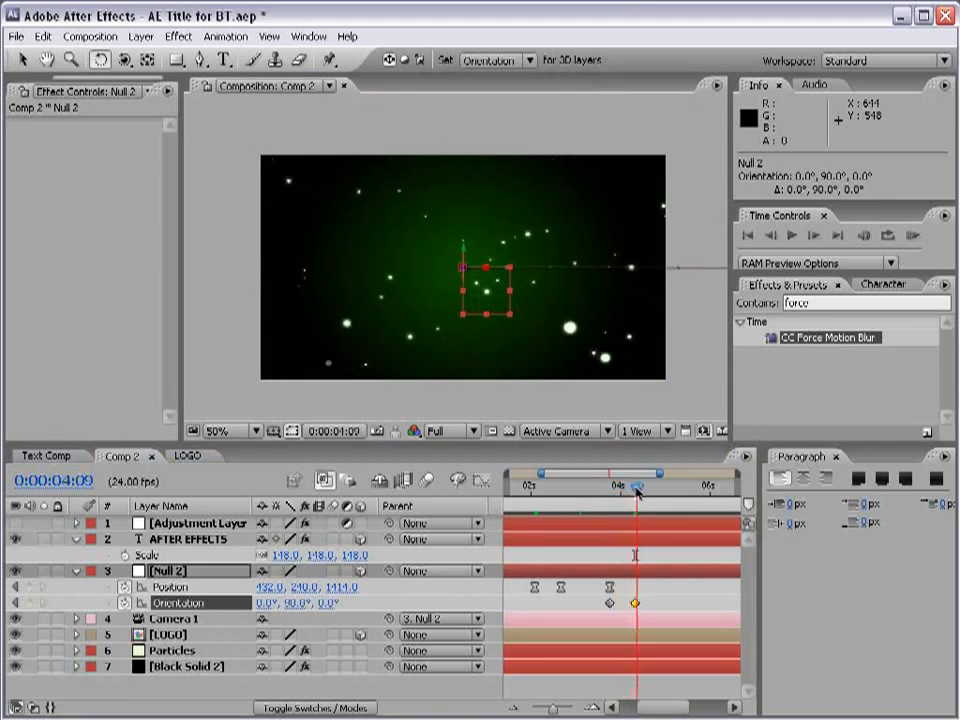
click(651, 603)
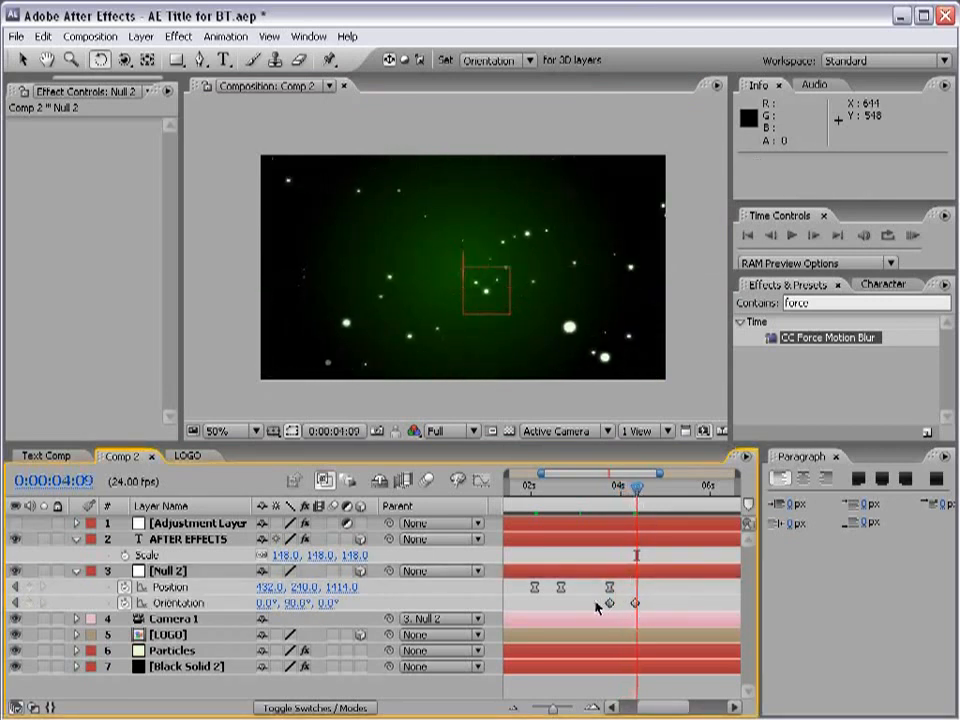
drag(651, 603, 592, 612)
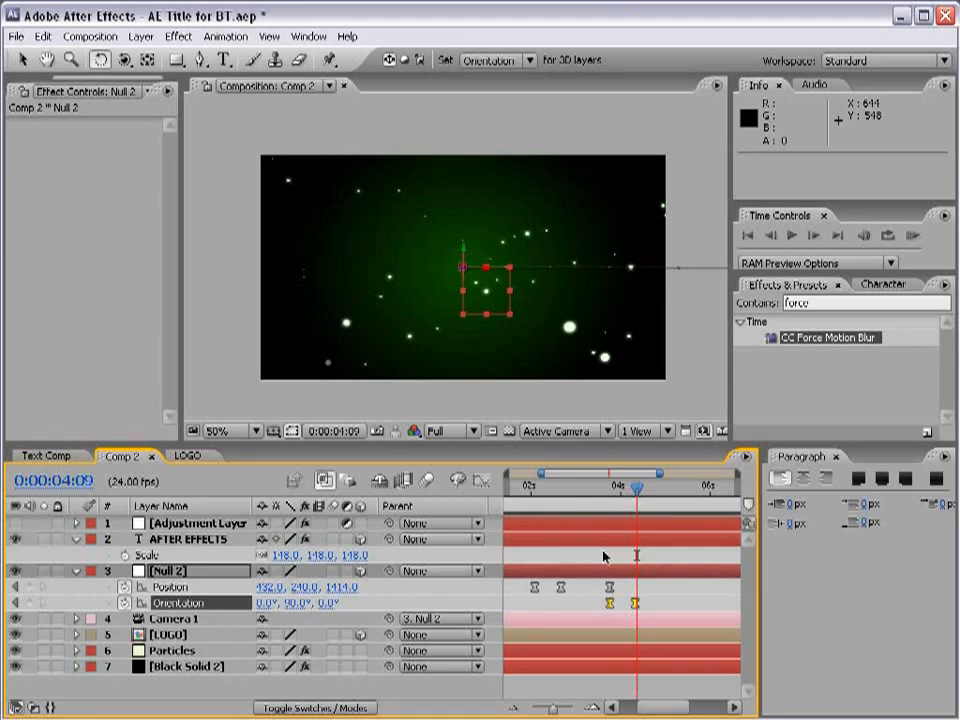
drag(613, 492, 636, 489)
click(657, 580)
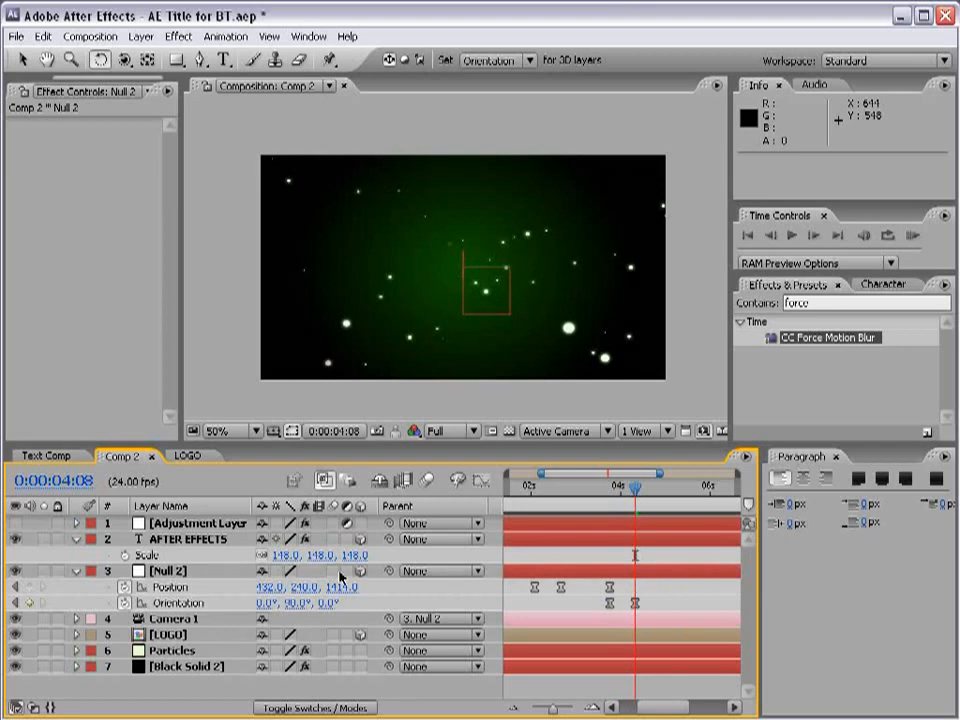
- Trim the end of the AFTER EFFECTS text layer to 0:00:04:08
click(186, 540)
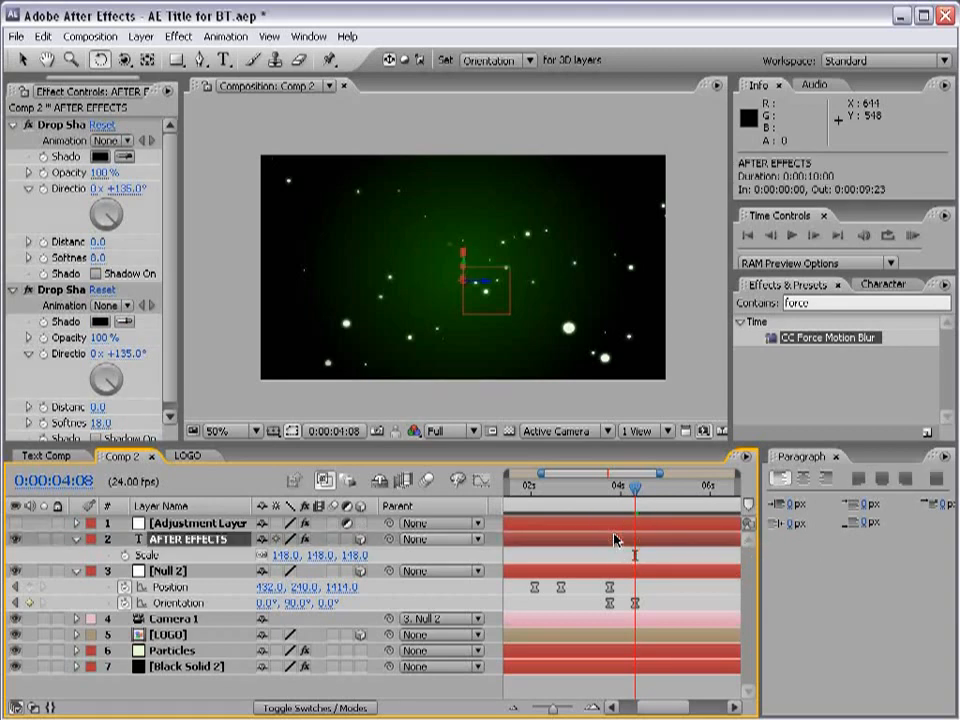
key(ctrl+z)
key(minus)
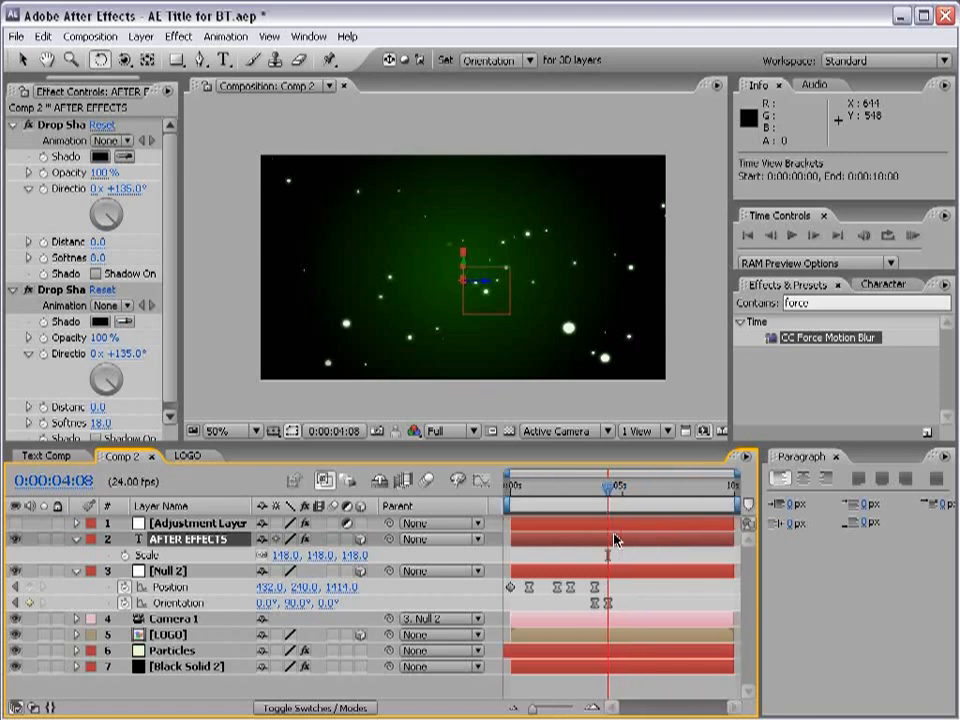
drag(733, 541, 624, 542)
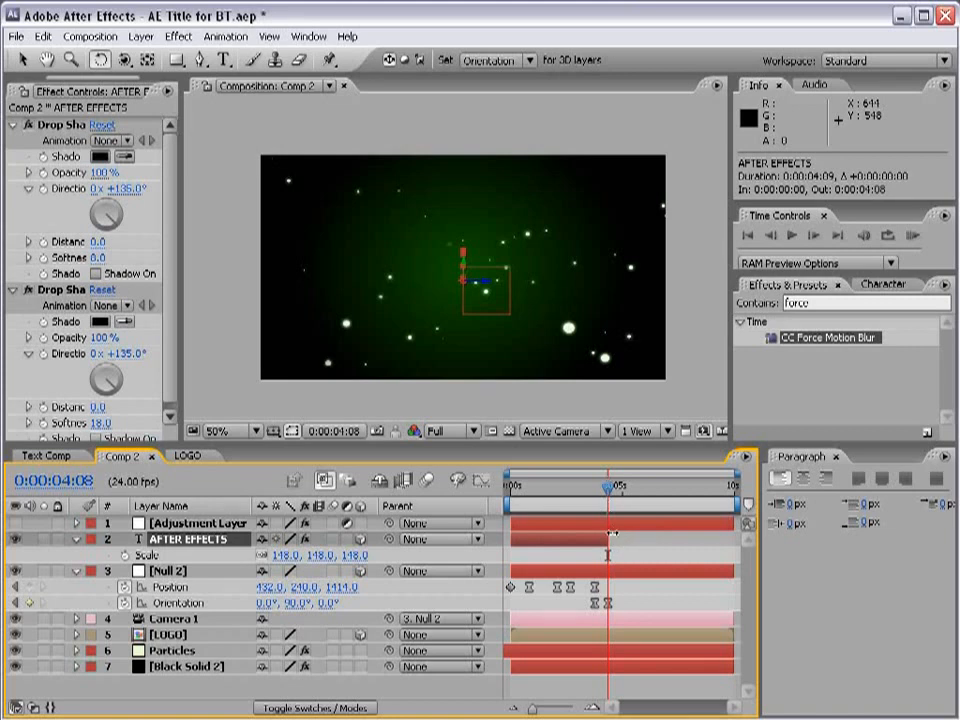
key(equal)
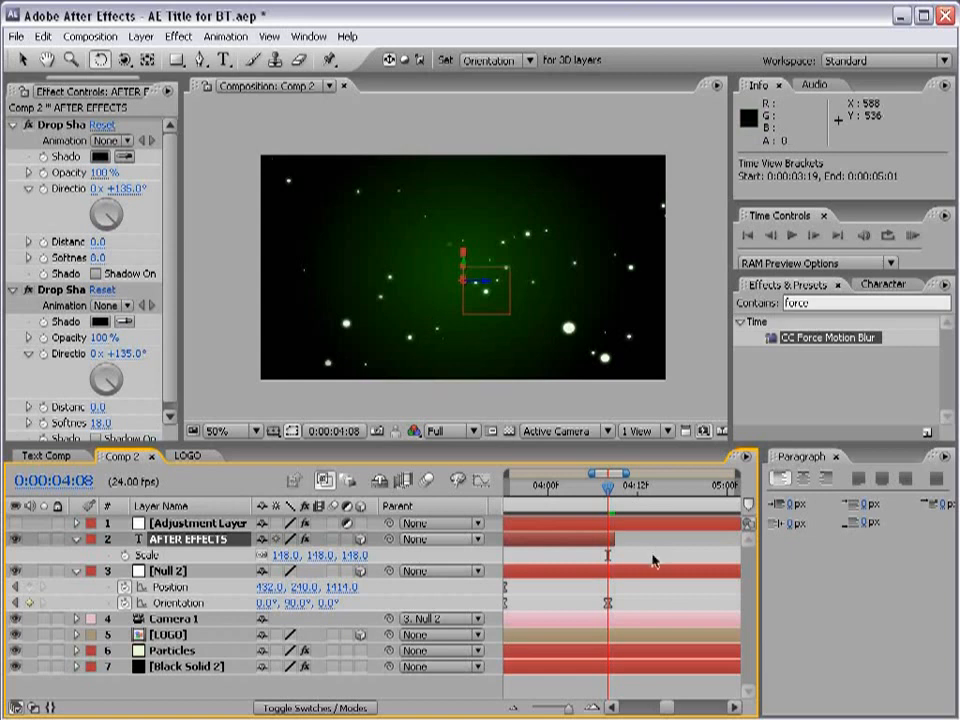
- Duplicate the AFTER EFFECTS text layer and rotate the copy 90° about its Y axis to face the camera
click(527, 541)
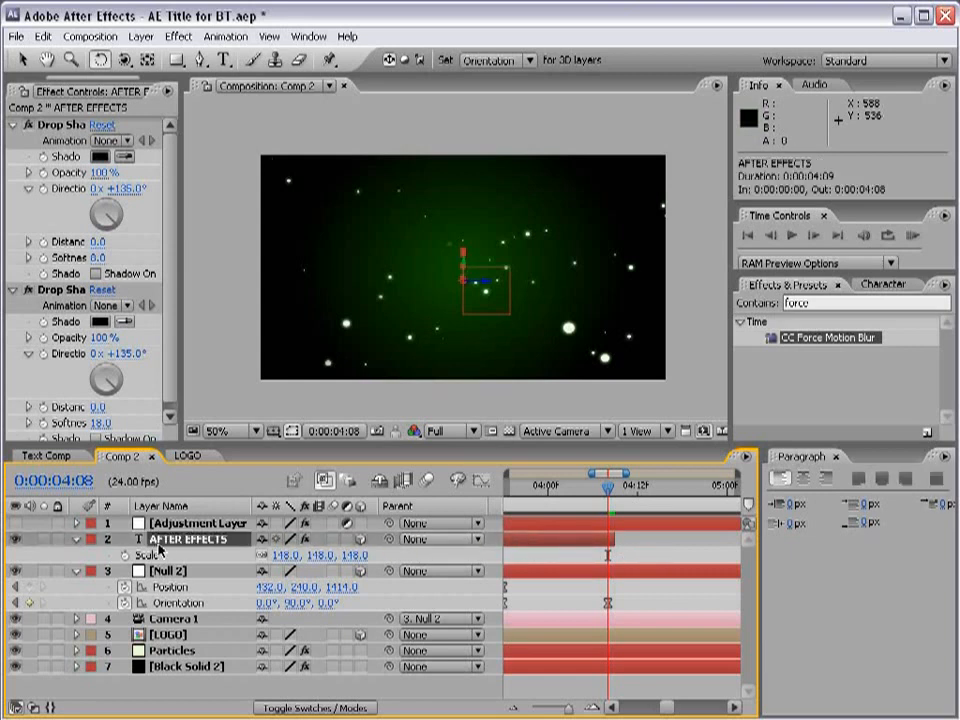
key(ctrl+d)
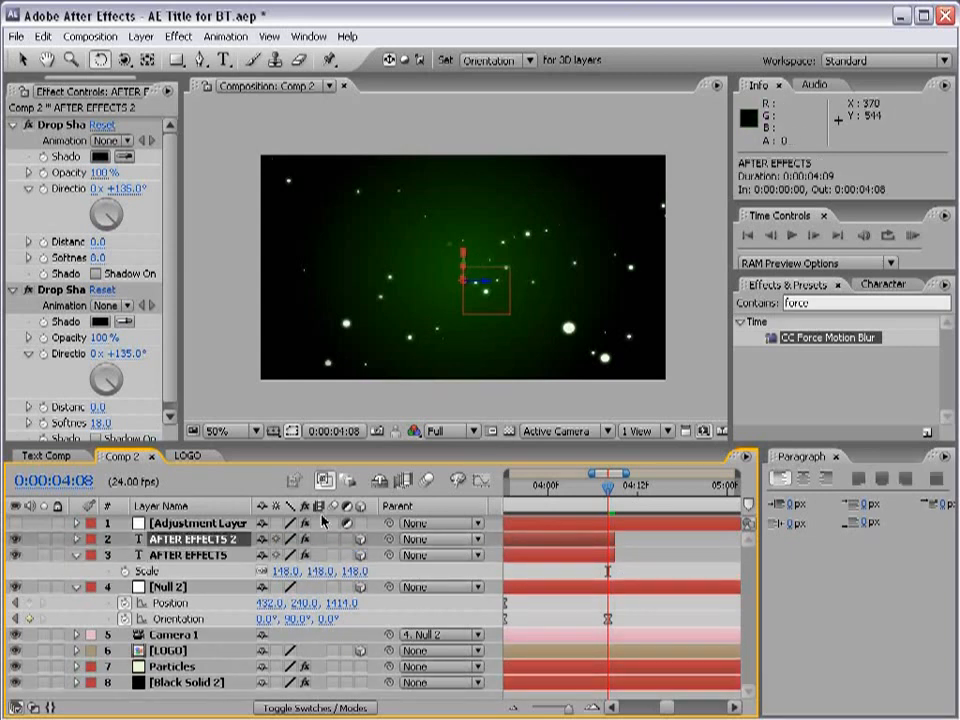
scroll(454, 291, up, 2)
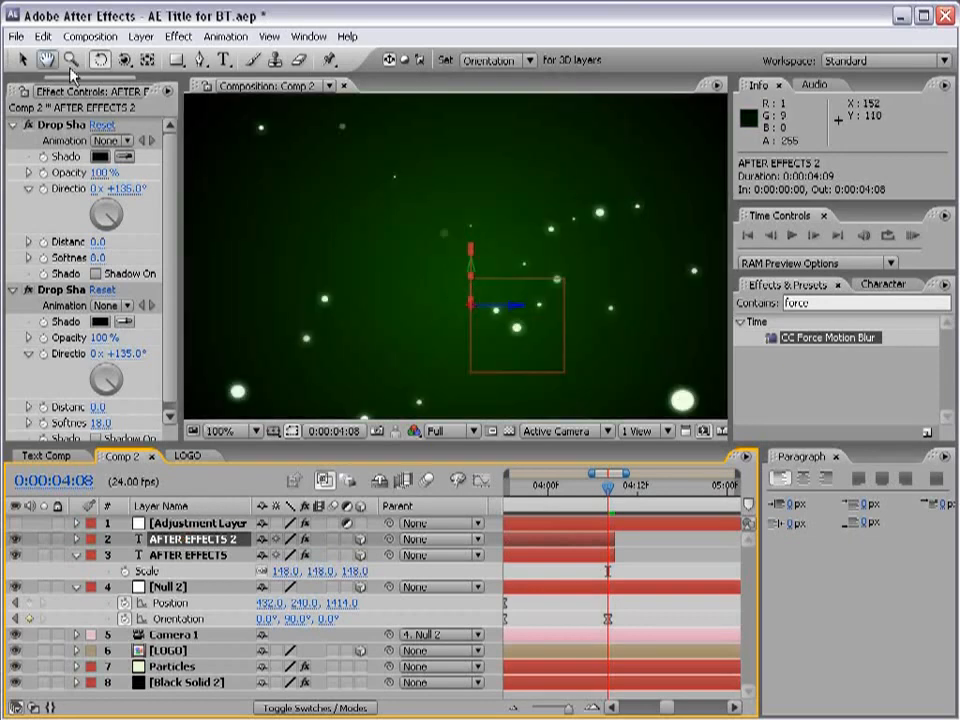
click(100, 60)
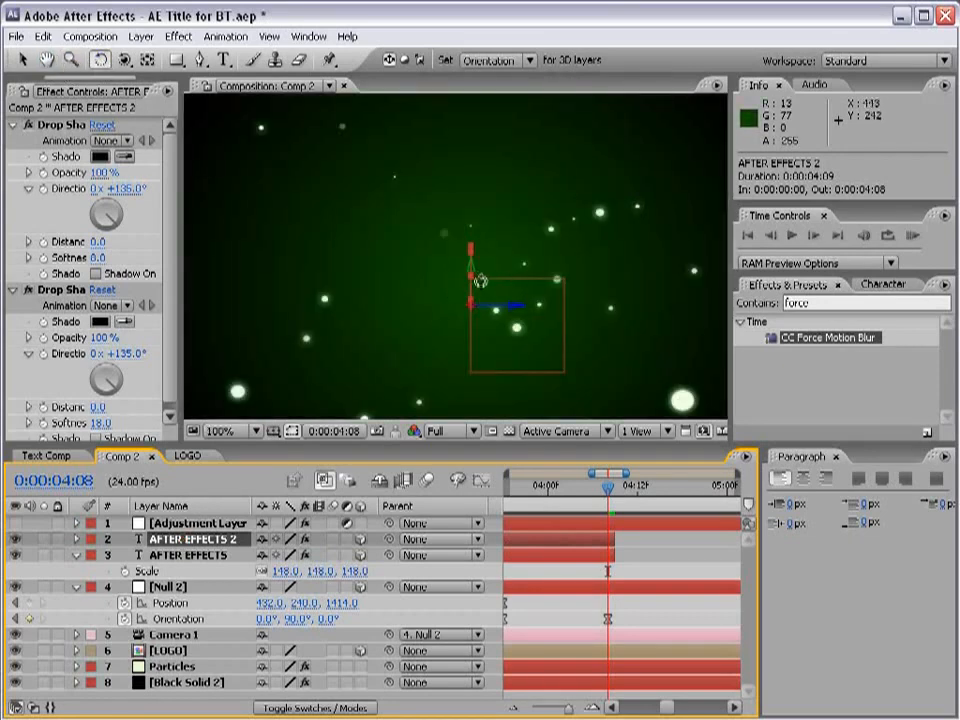
drag(471, 274, 432, 250)
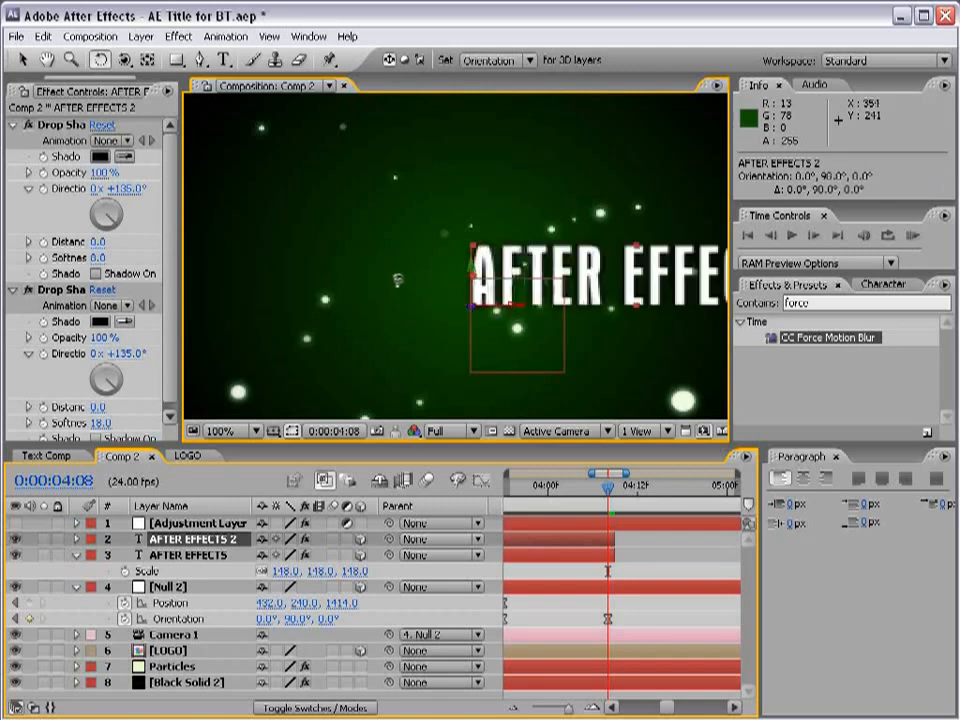
- Centre the rotated text copy in the frame at about 277.3, 264.2, 1549.8
scroll(565, 303, down, 2)
key(v)
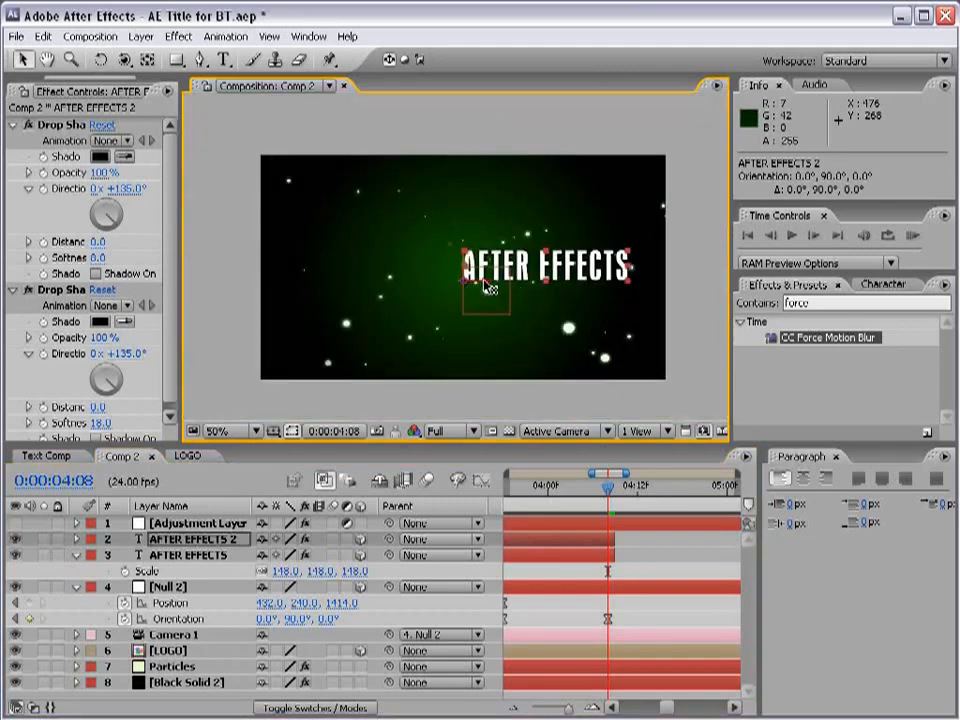
drag(492, 284, 424, 288)
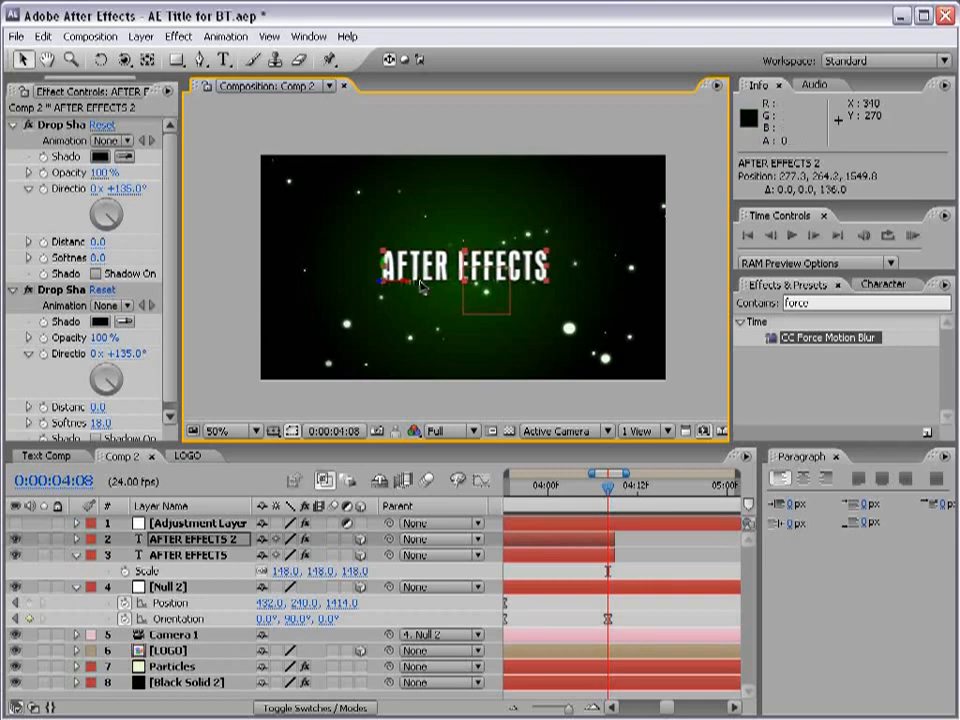
- Extend the AFTER EFFECTS 2 layer to the composition's end at 0:00:09:23 and trim its start to 0:00:03:17
drag(560, 565, 582, 565)
drag(632, 485, 520, 494)
click(581, 617)
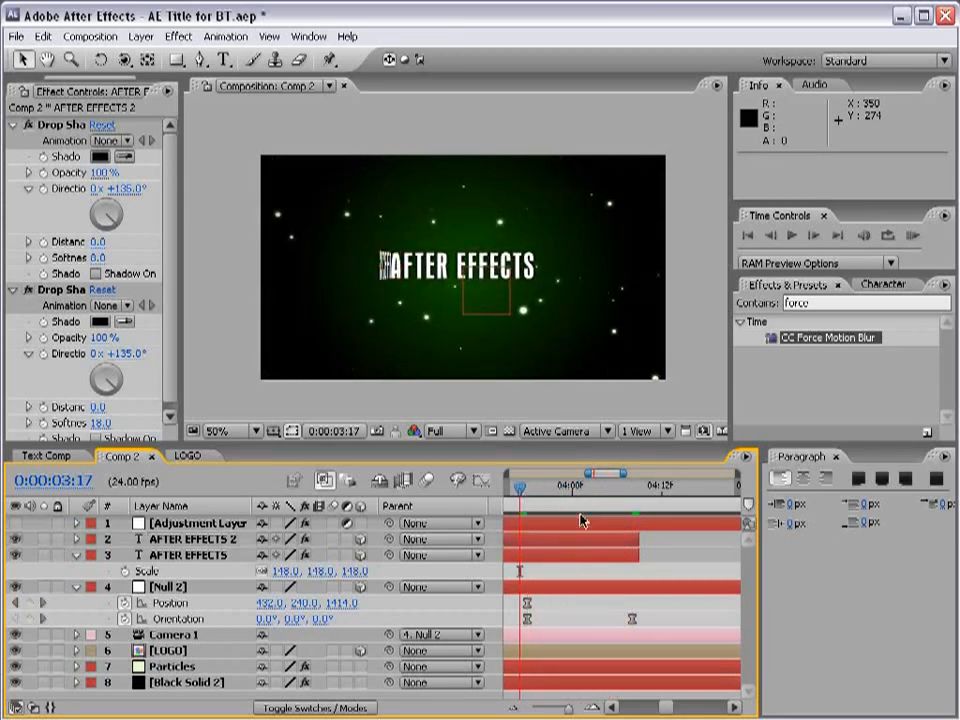
key(minus)
key(minus)
click(522, 540)
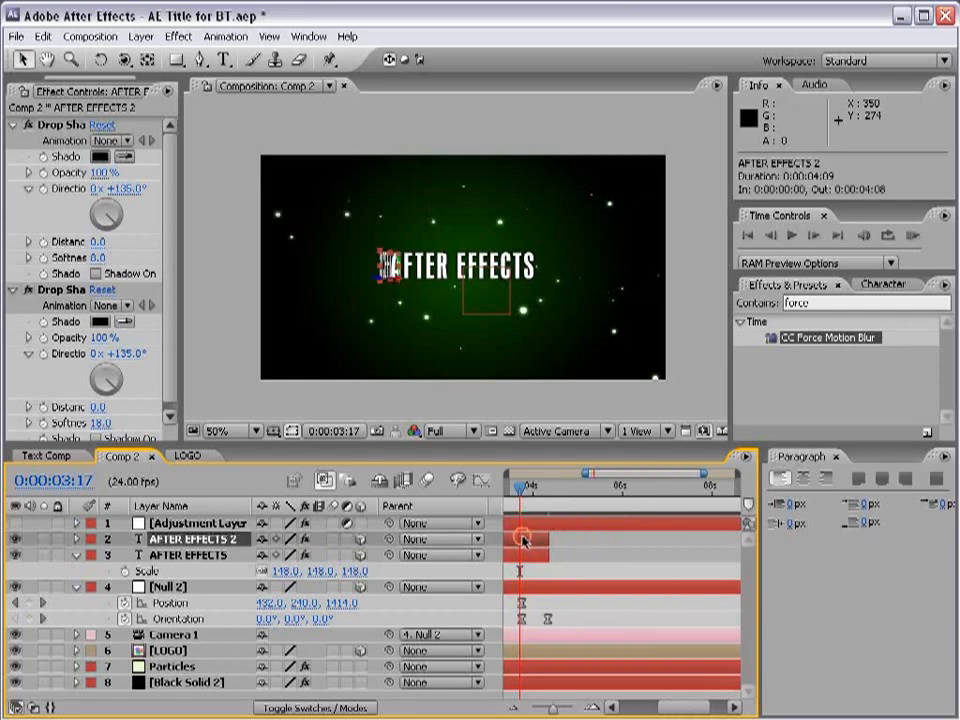
drag(543, 544, 737, 545)
key(minus)
key(minus)
drag(511, 540, 594, 542)
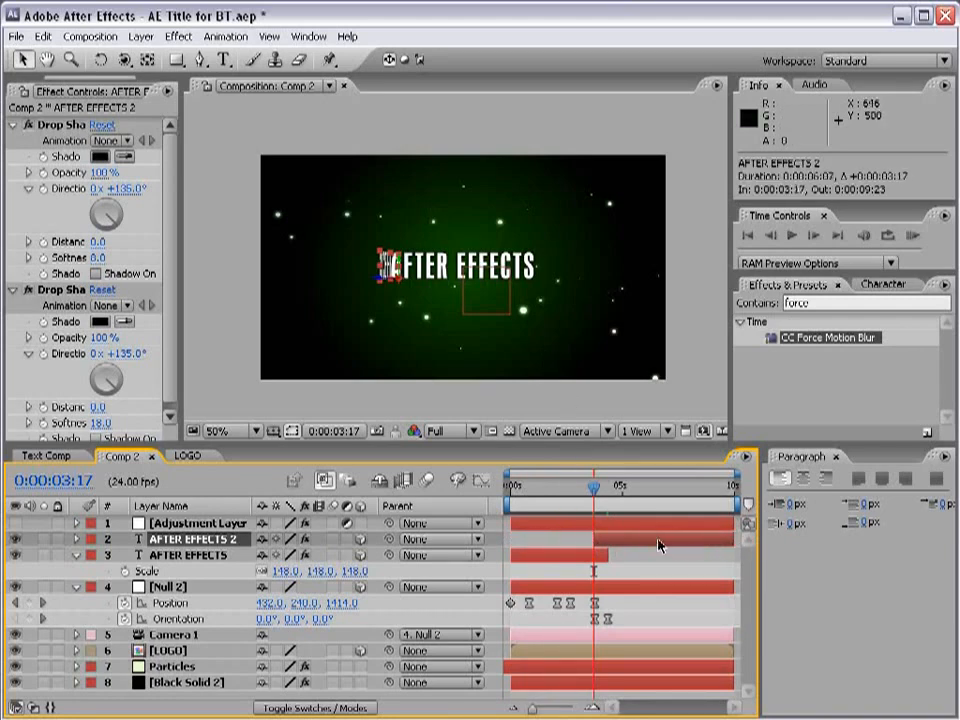
- Trim the start of the AFTER EFFECTS 2 layer to 0:00:03:21, shortly after the null's rotation begins
key(equal)
key(equal)
key(equal)
drag(596, 497, 617, 498)
click(639, 574)
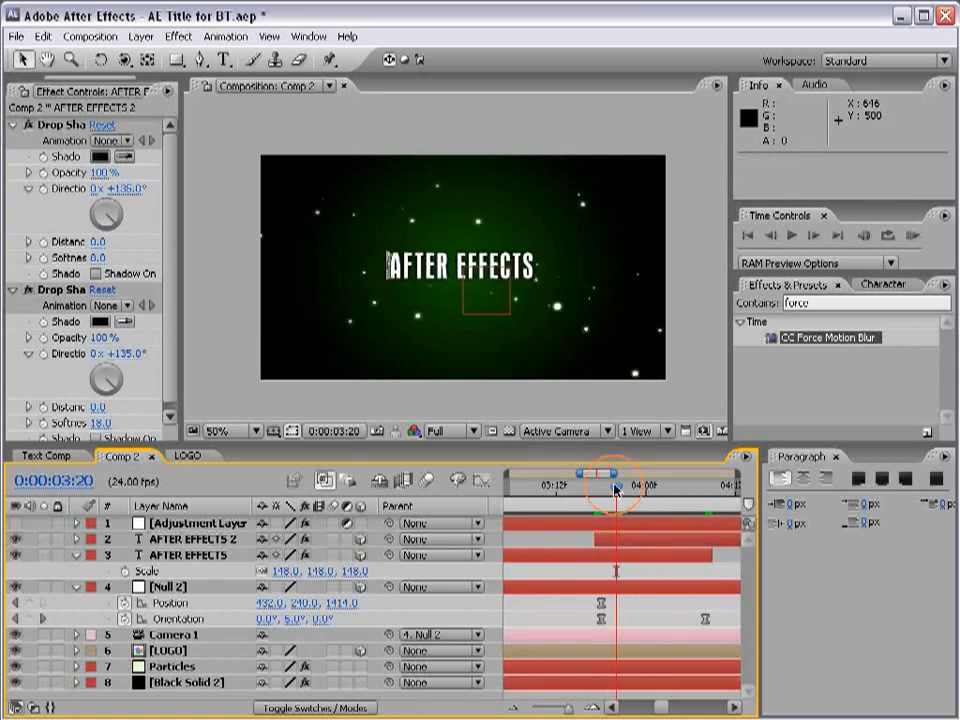
drag(616, 488, 623, 488)
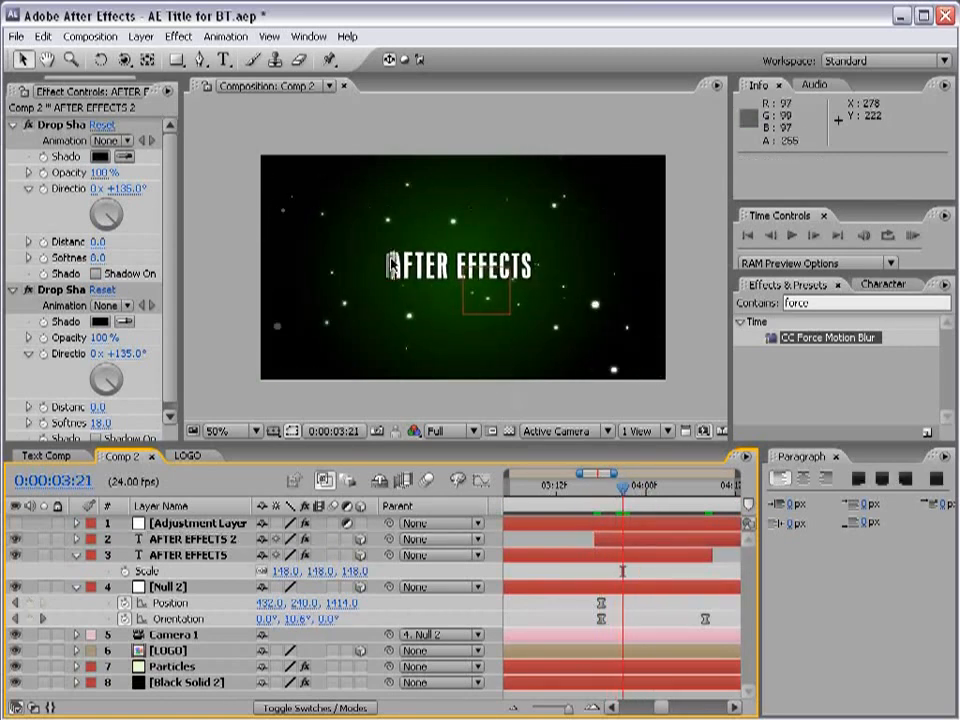
click(618, 541)
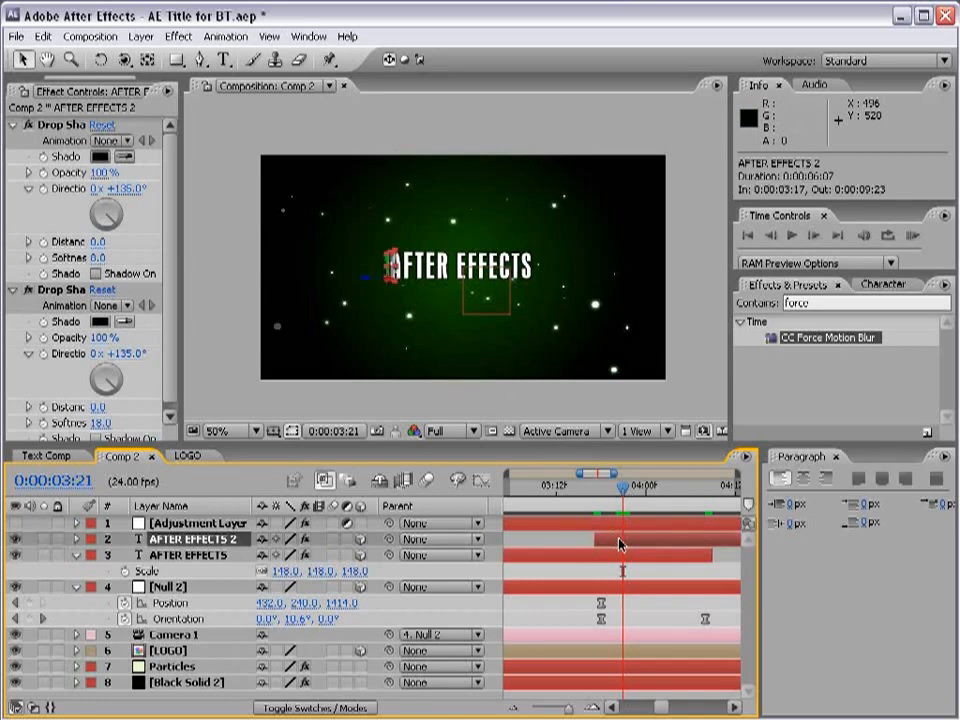
key(alt+bracketleft)
click(594, 540)
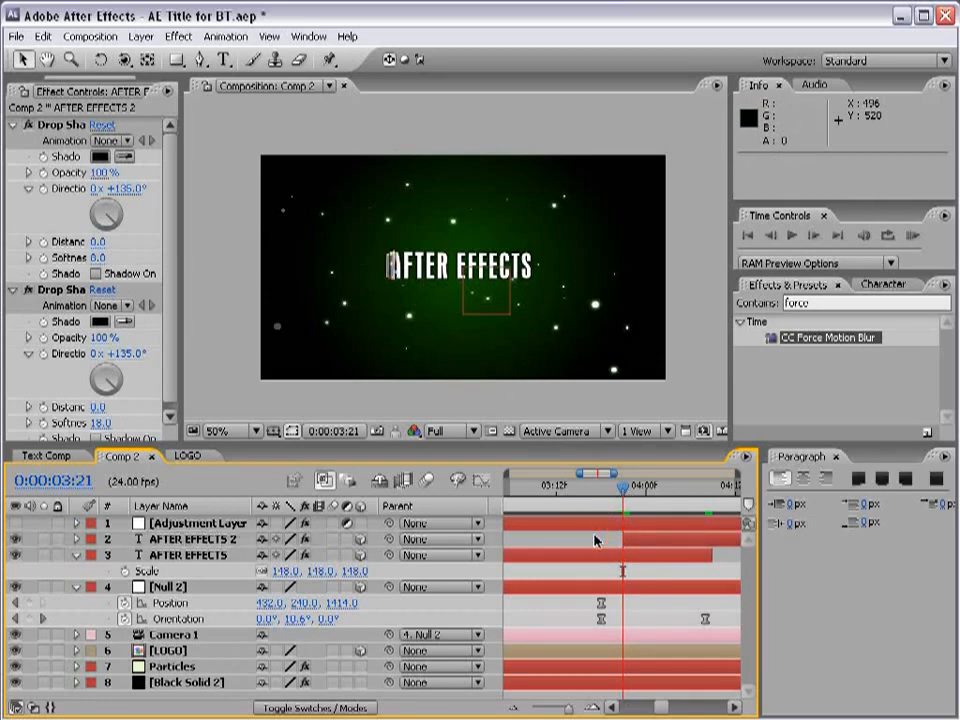
- Check the overlap of the two texts frame by frame, and keyframe the original AFTER EFFECTS layer's opacity at 100% at 0:00:03:21
key(Page_Down)
key(Page_Down)
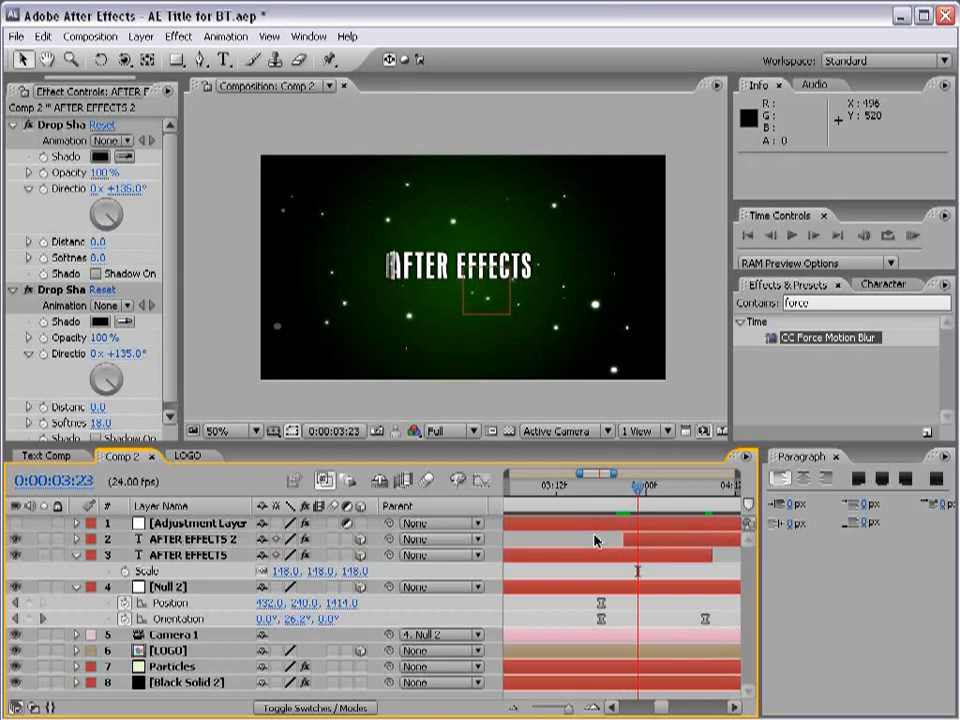
key(Page_Down)
key(Page_Down)
drag(651, 488, 620, 507)
click(634, 556)
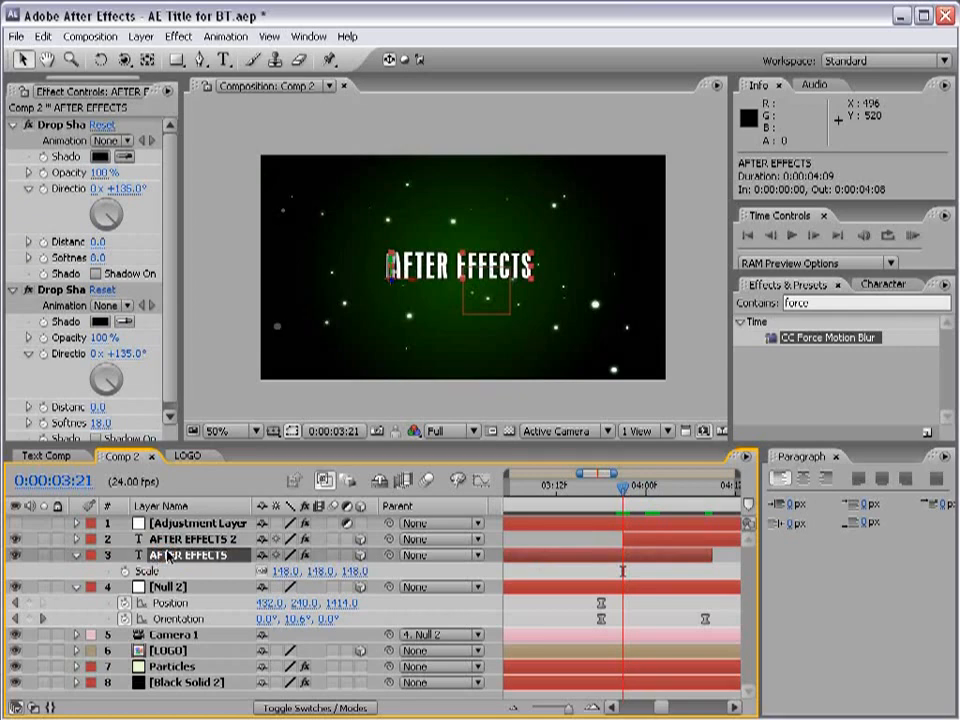
key(t)
click(28, 570)
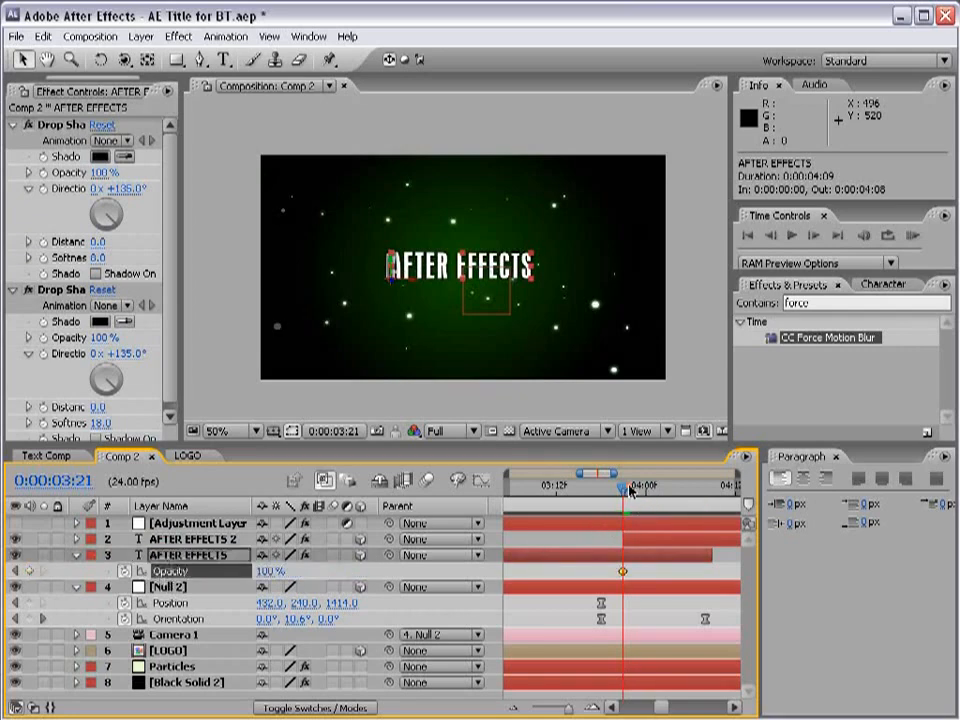
- Fade the original AFTER EFFECTS layer to 0% opacity with a keyframe at 0:00:04:04 and preview the transition
drag(630, 490, 669, 489)
click(266, 571)
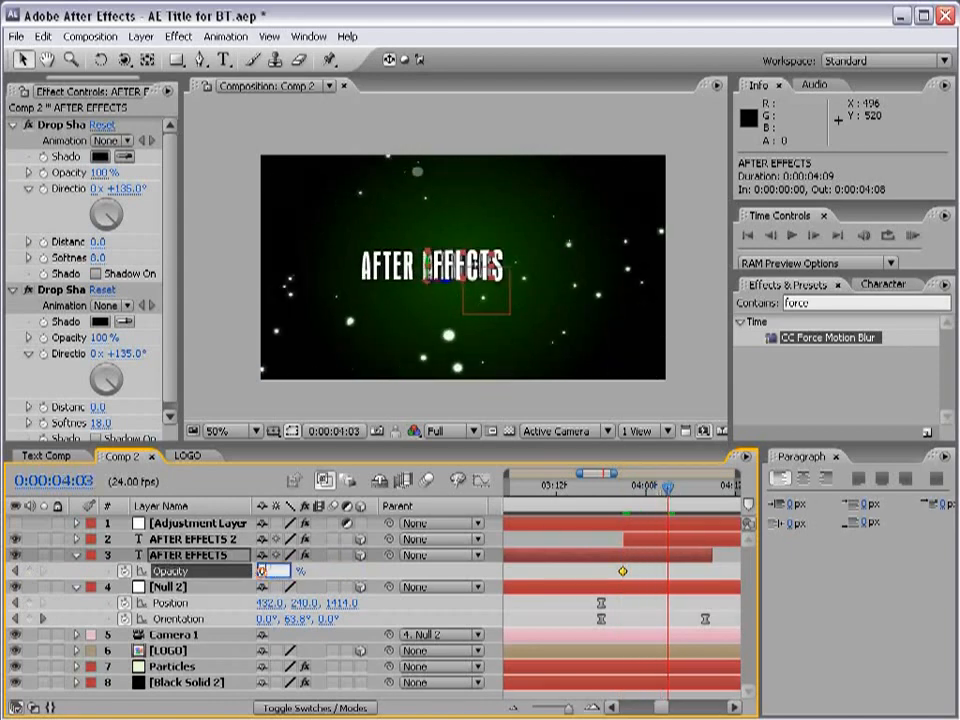
text(0)
key(Return)
drag(668, 572, 675, 572)
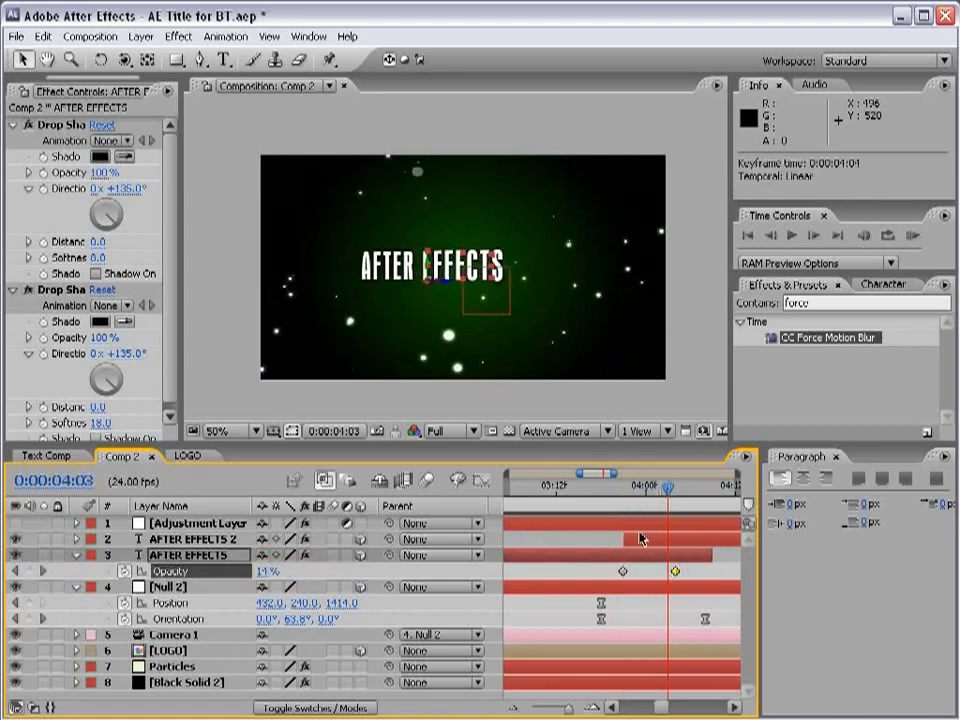
drag(592, 488, 681, 488)
click(637, 528)
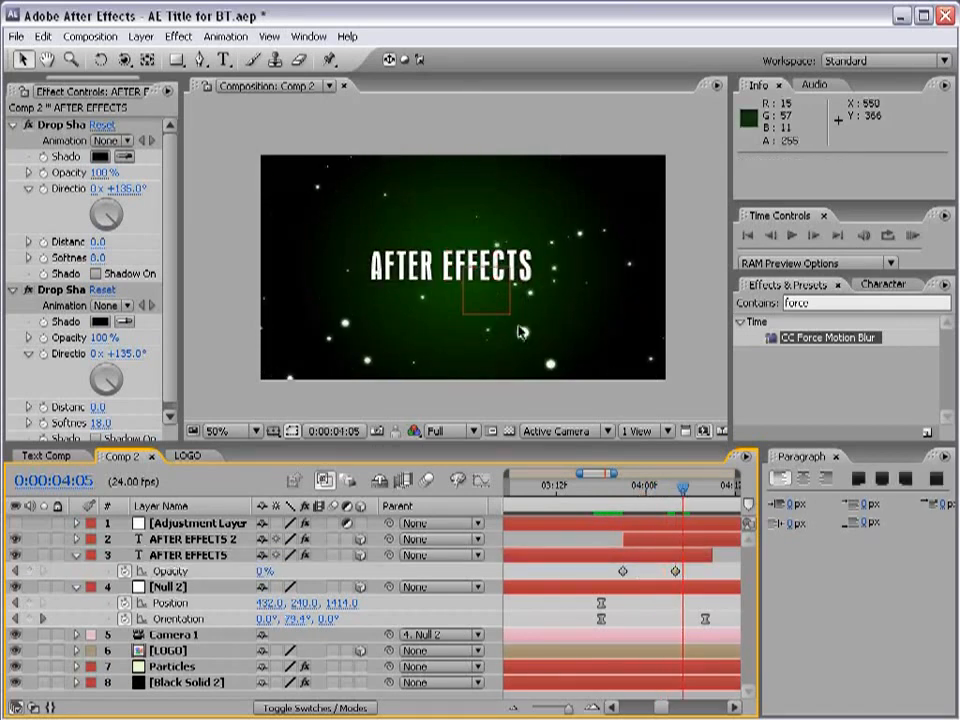
- Replace the text of the AFTER EFFECTS 2 layer with NOW IN 3D and move the current time to 0:00:04:09
key(minus)
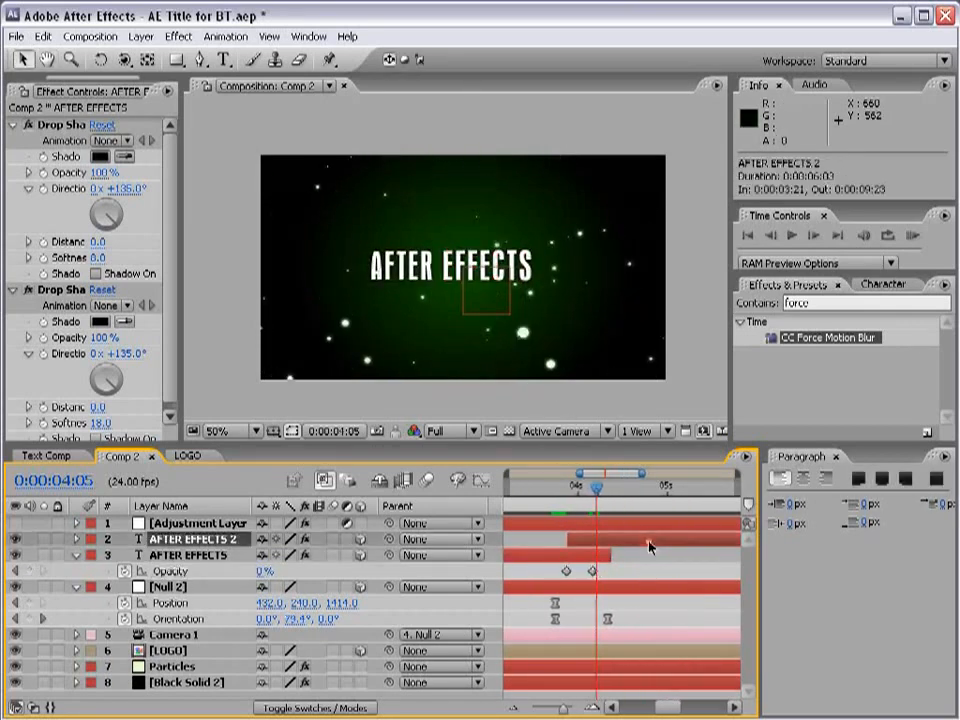
double_click(651, 541)
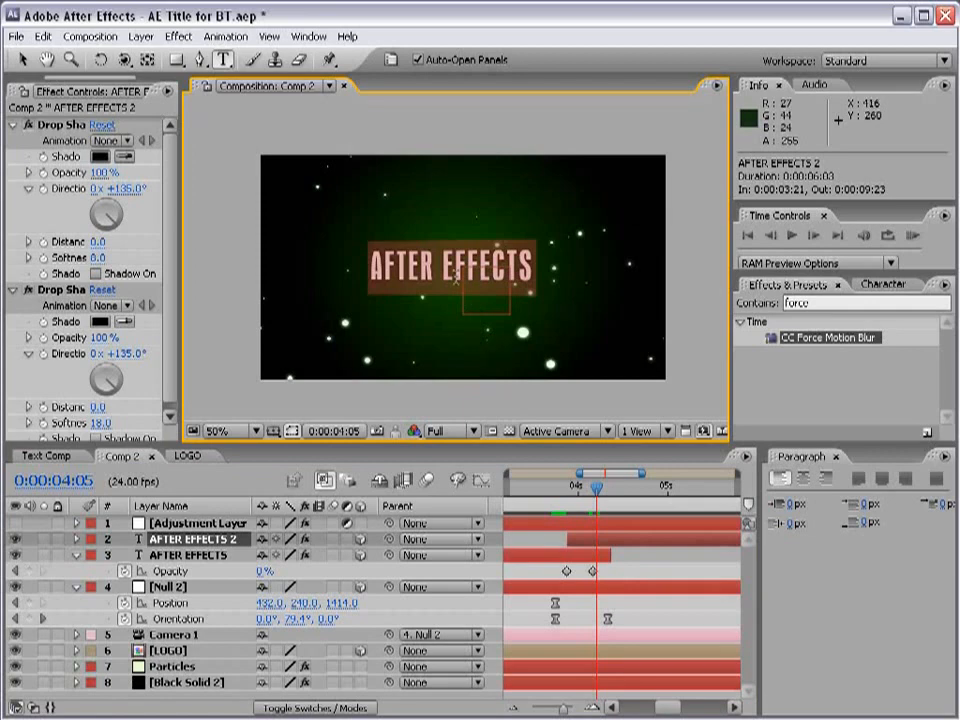
text(NOW IN)
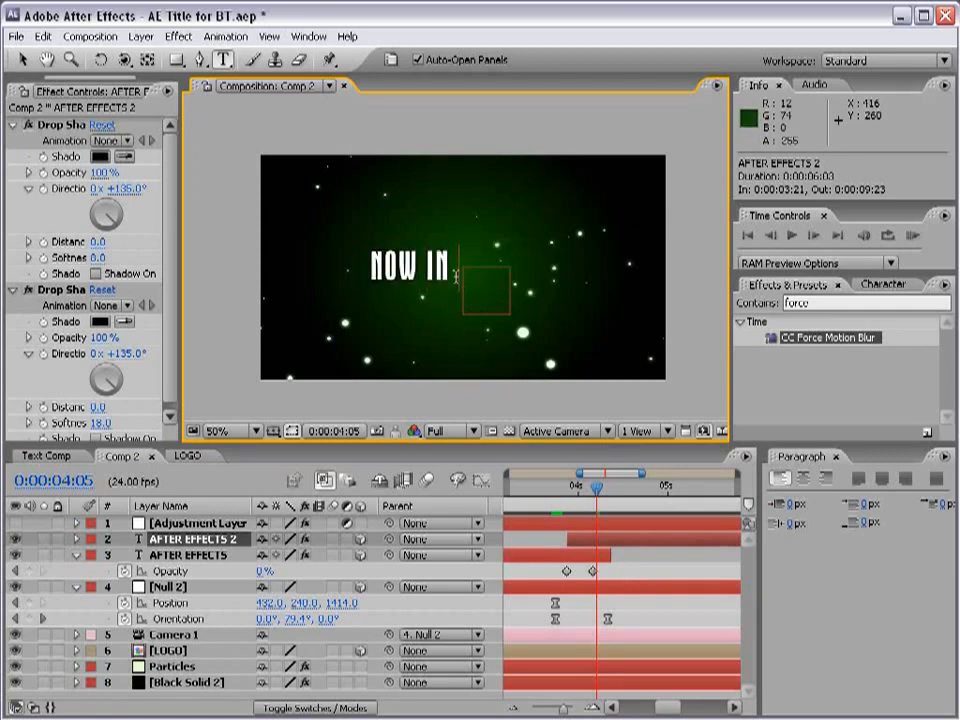
text( 3D)
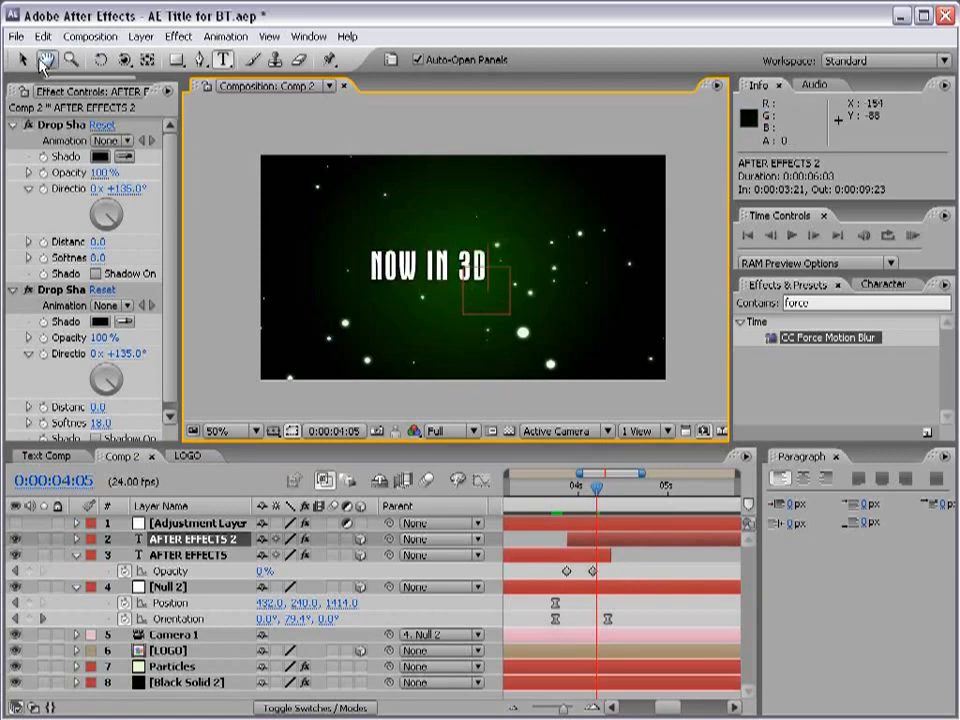
click(22, 59)
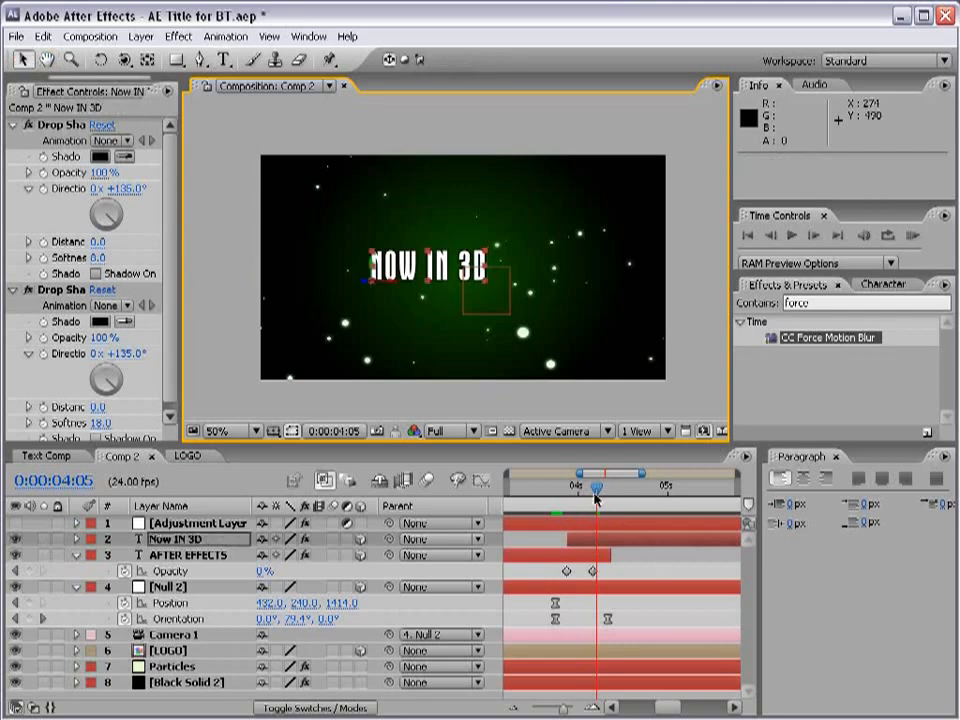
mouse_move(596, 497)
mouse_down()
mouse_move(564, 491)
mouse_move(611, 497)
mouse_up()
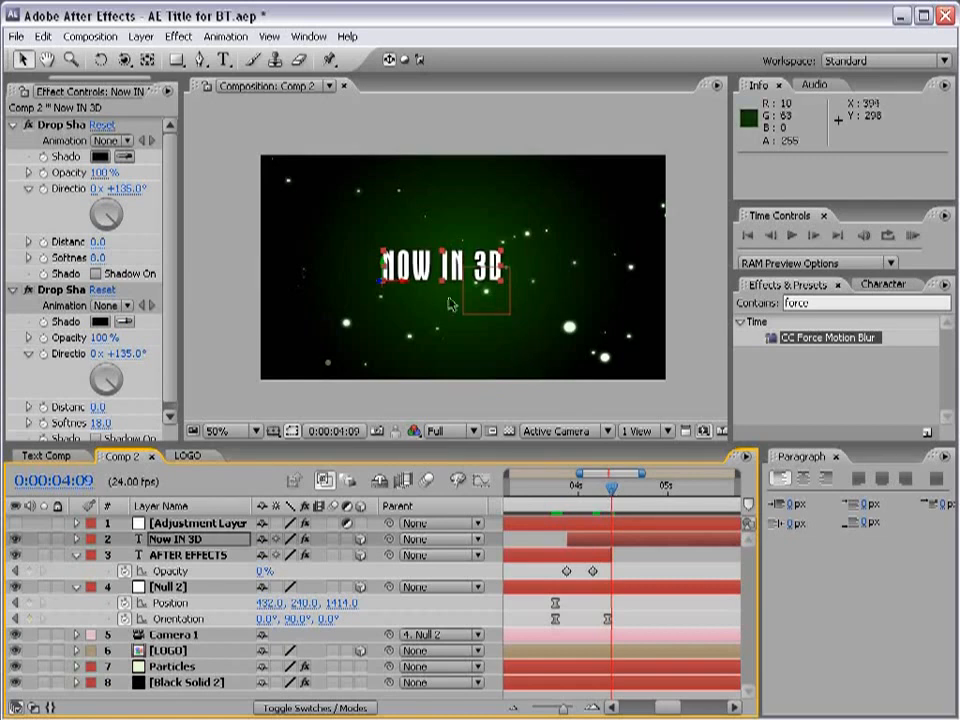
- Reposition the NOW IN 3D text horizontally nearer the middle of the frame and check it at 0:00:04:04
drag(415, 284, 430, 285)
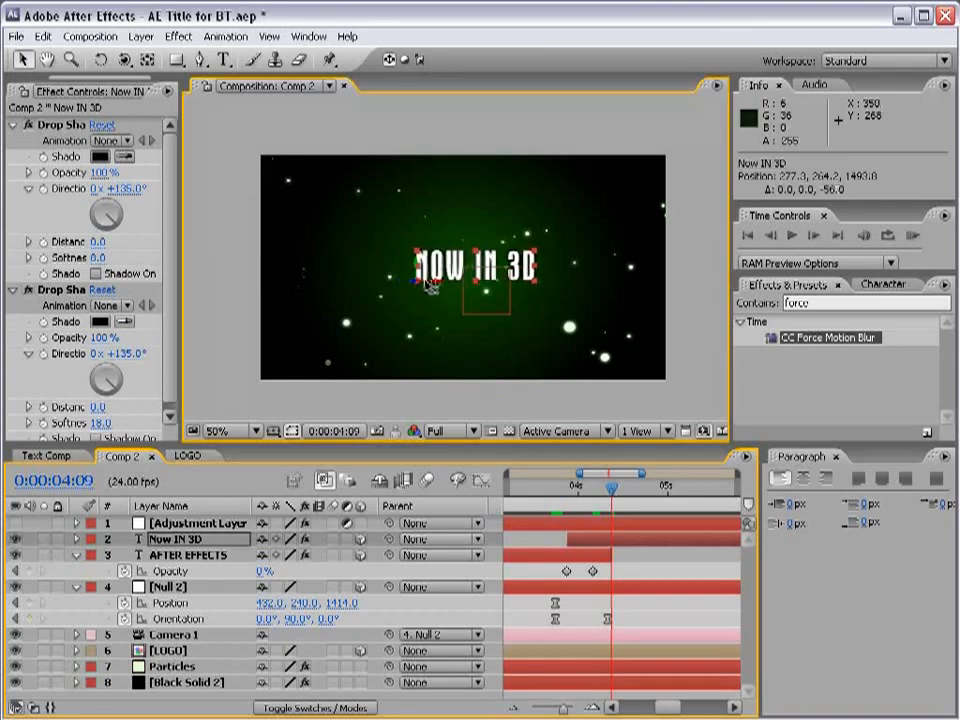
mouse_move(611, 490)
mouse_down()
mouse_move(557, 492)
mouse_move(594, 493)
mouse_up()
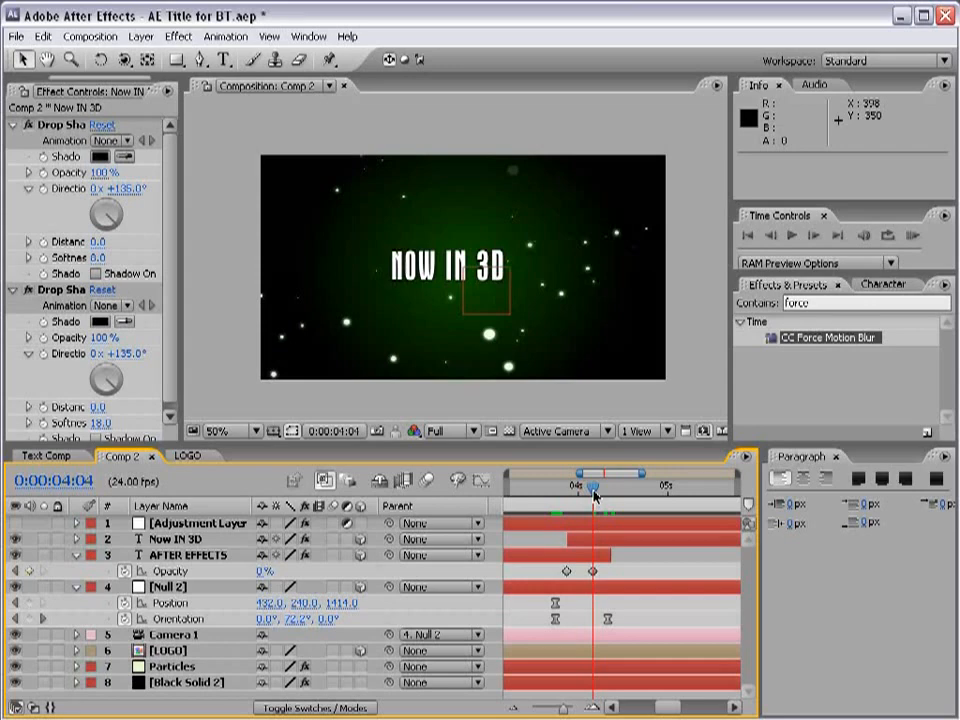
- Turn on the adjustment layer's visibility and hide the Null 2 layer with the time at 0:00:04:08, and save the project
key(minus)
key(minus)
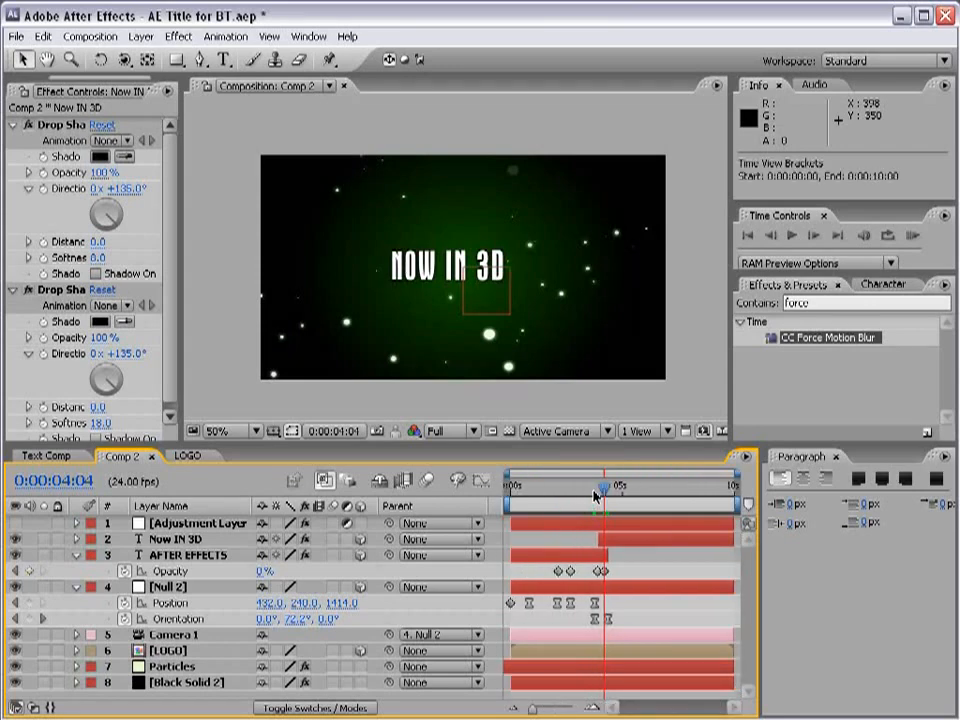
drag(593, 493, 608, 493)
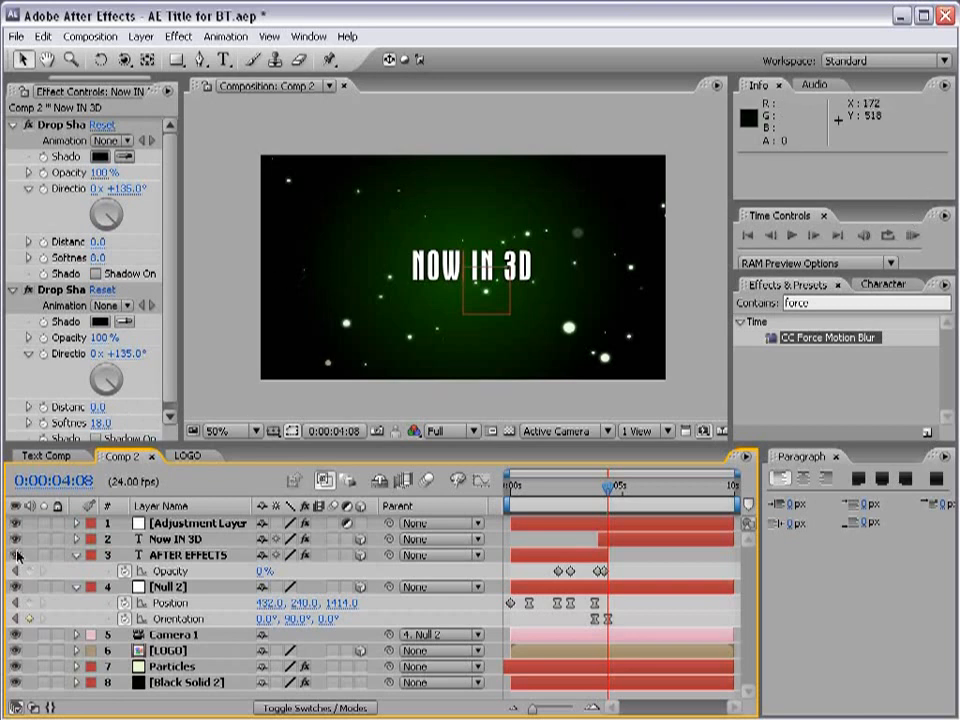
key(ctrl+s)
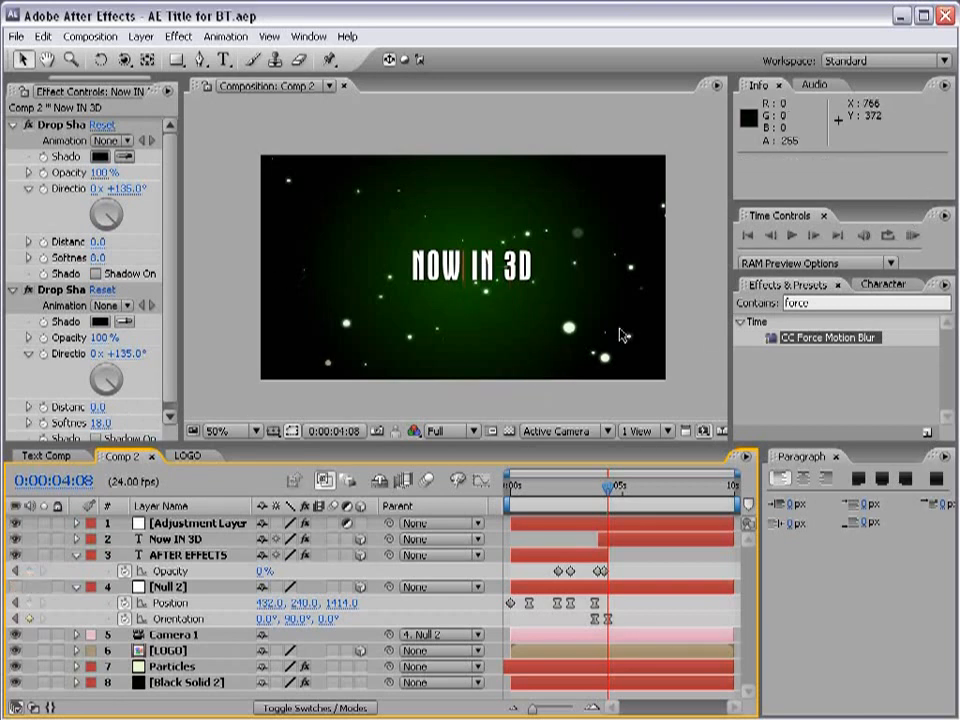
- RAM-preview the full title animation and scrub to the AFTER EFFECTS BASIC TRAINING logo at 0:00:01:05
click(913, 236)
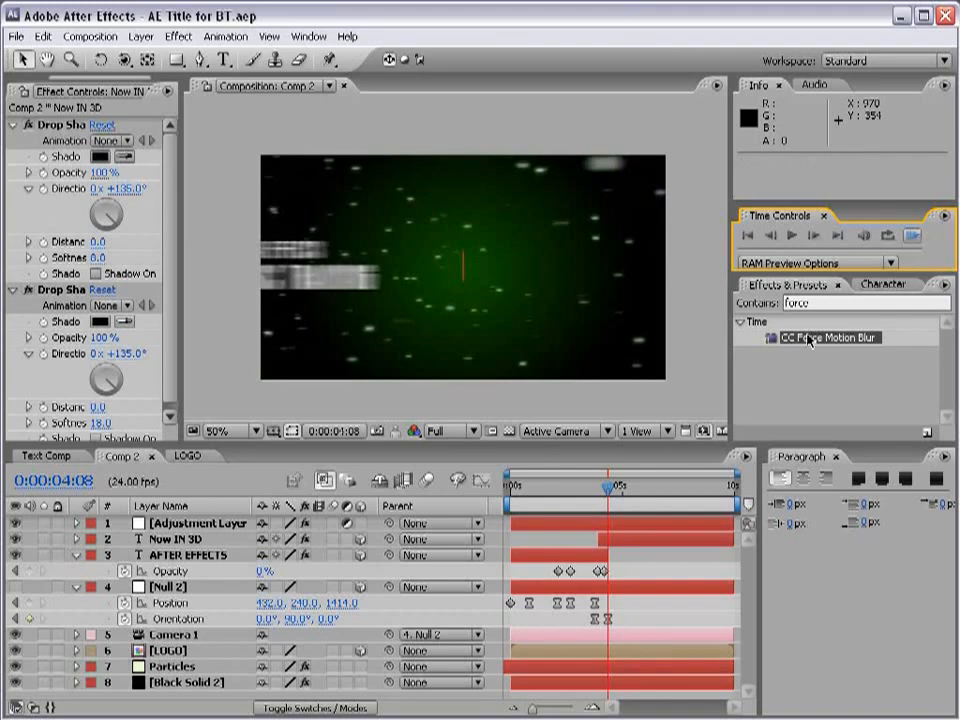
drag(517, 480, 538, 488)
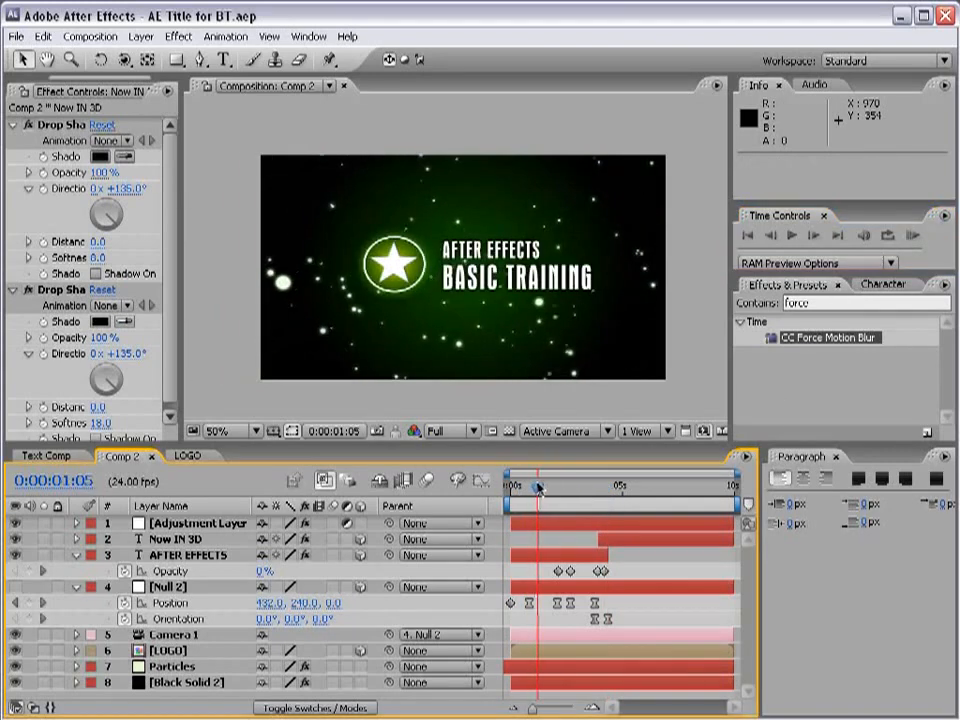